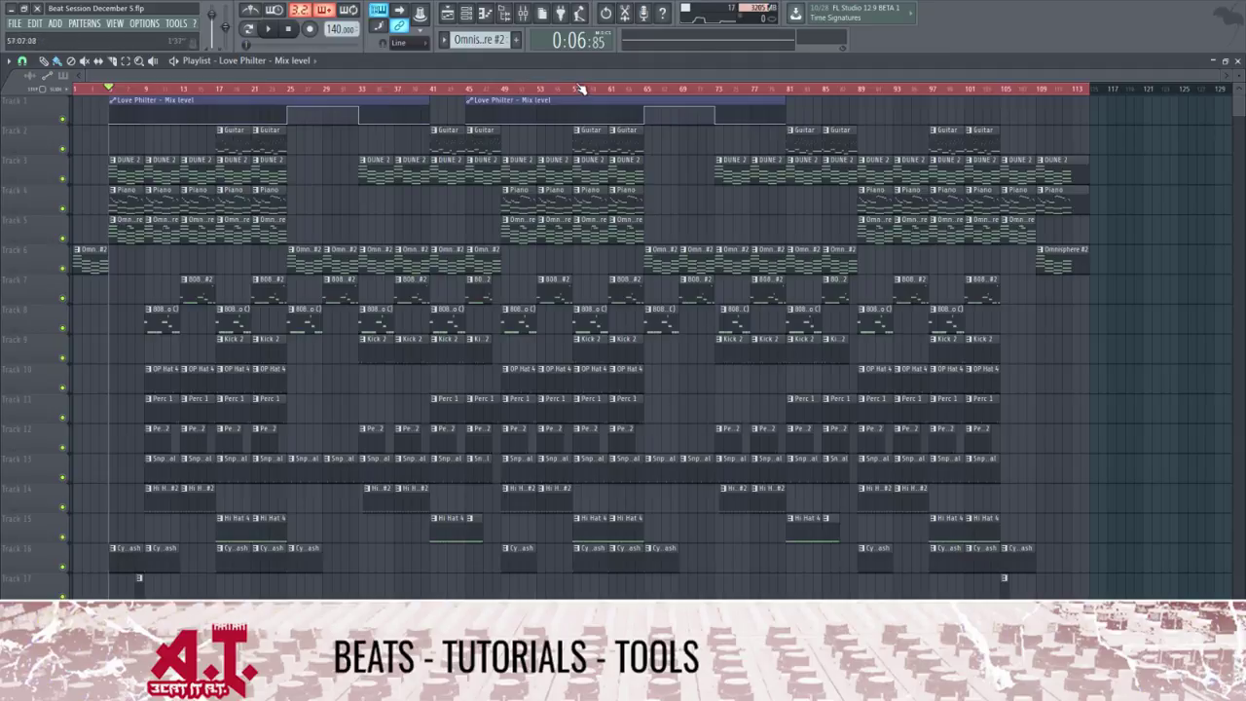
# Select the arrangement from bar 1 to bar 41 in the playlist and stop playback at the start
pyautogui.moveTo(323, 89); pyautogui.dragTo(4, 98)
pyautogui.moveTo(430, 90); pyautogui.dragTo(72, 89)
pyautogui.click(289, 29)
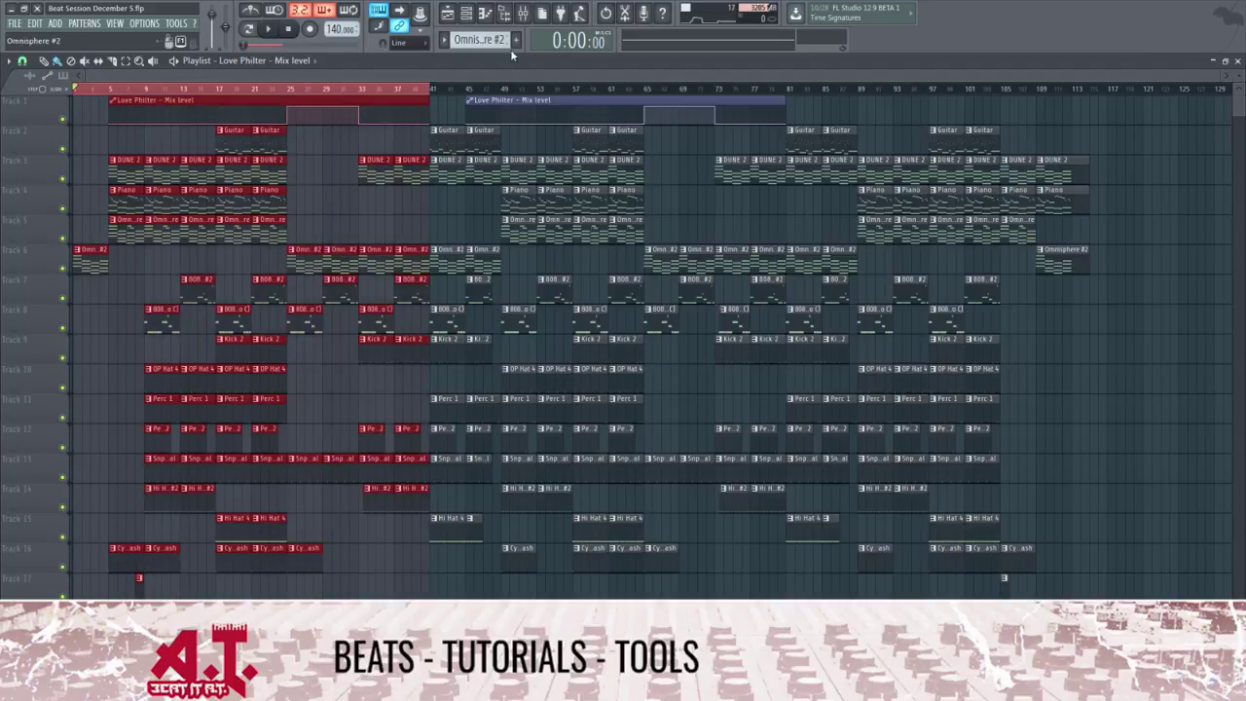
# Show the mixer over the playlist and play the selected section from the start to hear the mix
pyautogui.click(523, 13)
pyautogui.moveTo(517, 107); pyautogui.dragTo(734, 88)
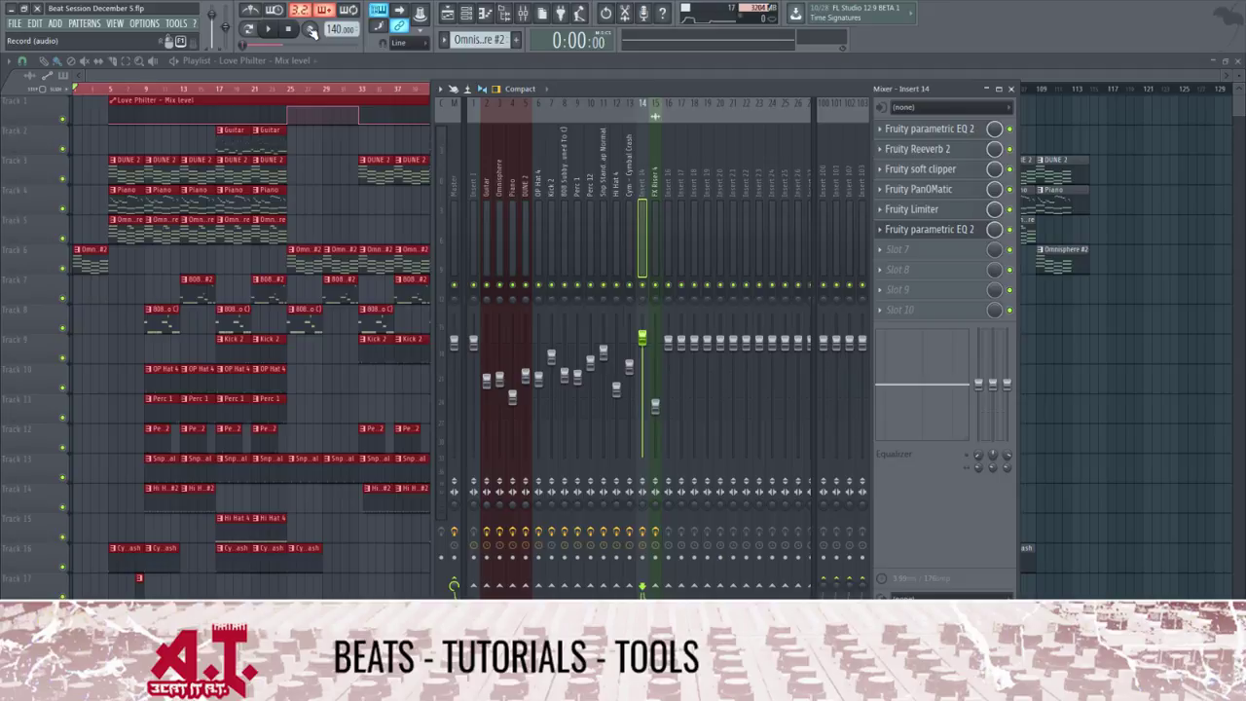
pyautogui.press('space')
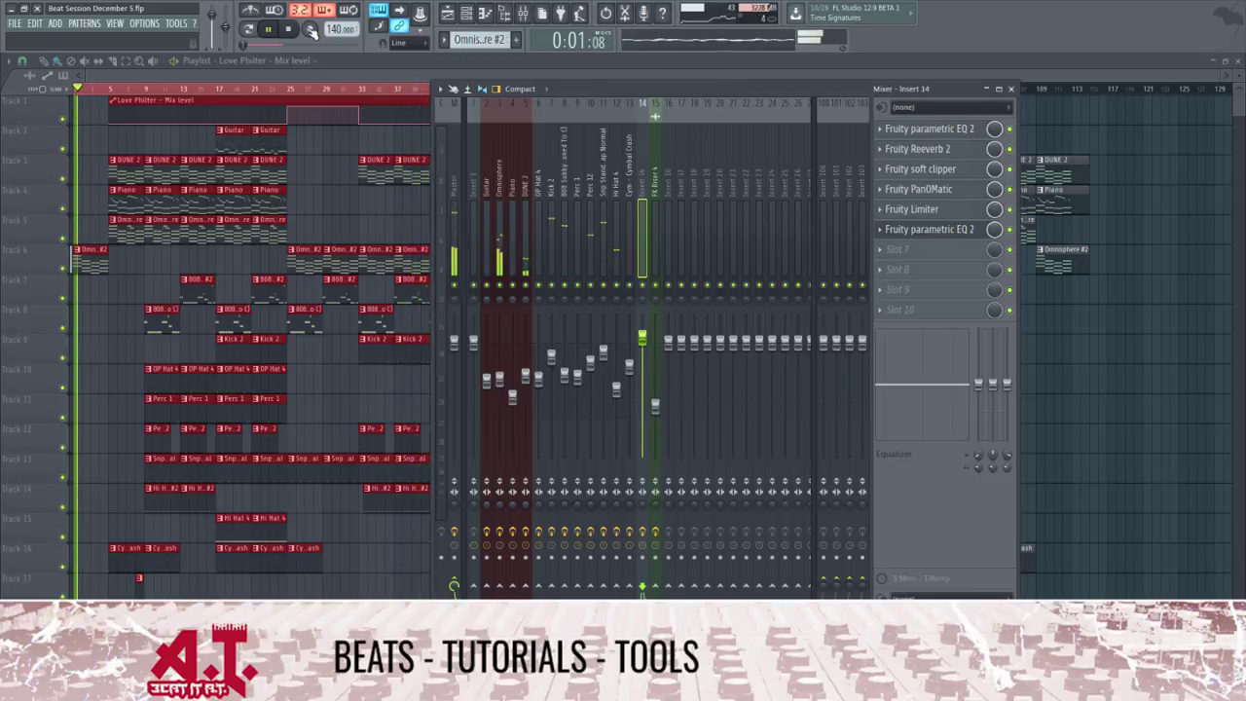
pyautogui.press('space')
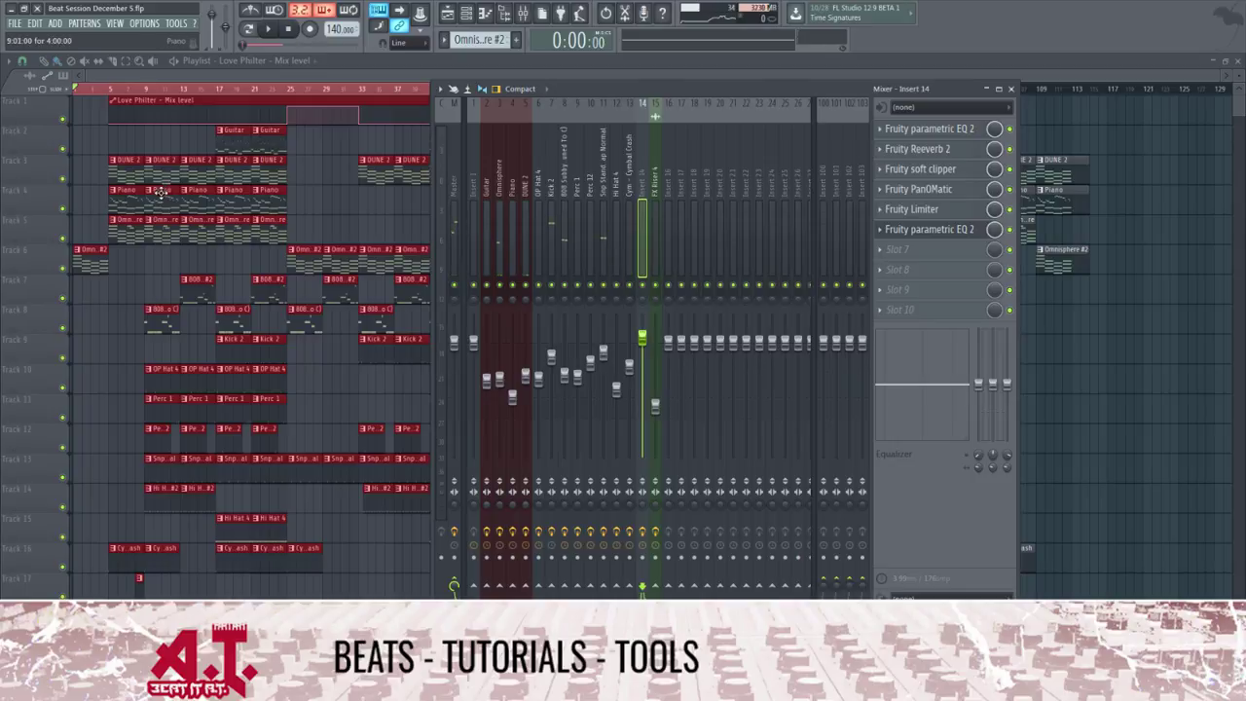
# Examine the effect chains of the Guitar, Omnisphere, Piano, DUNE 2, Insert 14 and FX Riser 4 mixer tracks
pyautogui.click(475, 162)
pyautogui.click(487, 167)
pyautogui.click(499, 169)
pyautogui.click(512, 171)
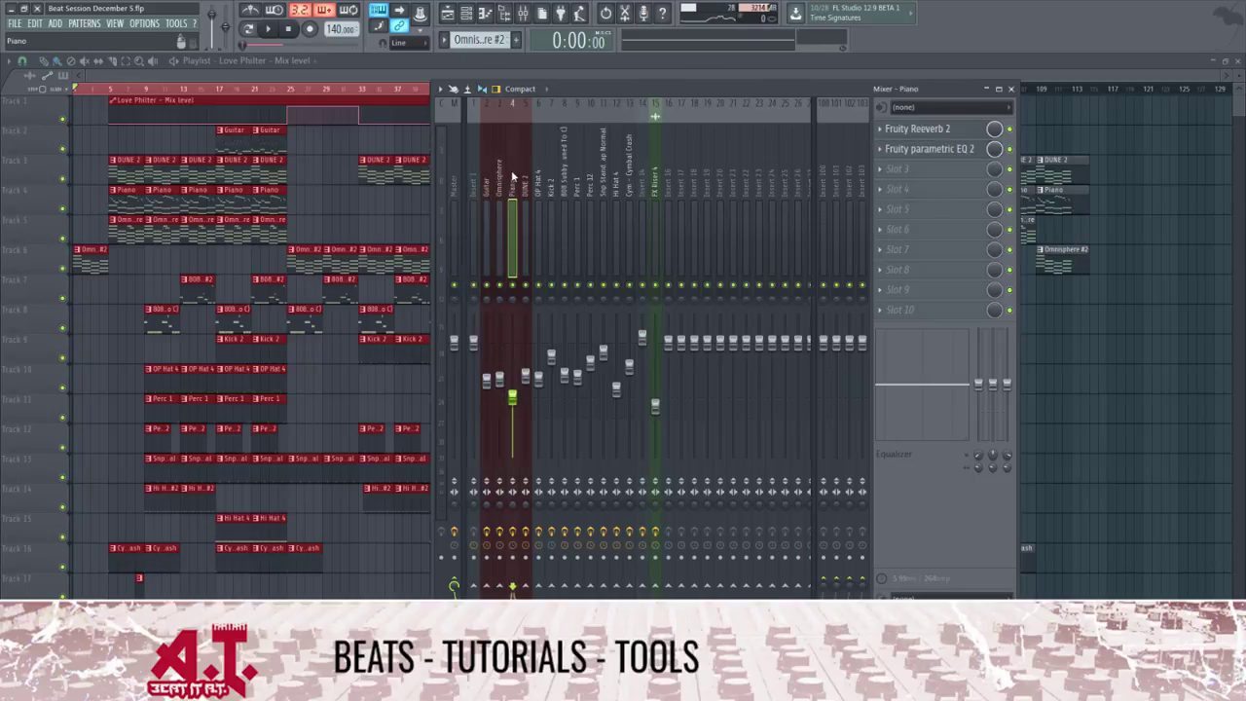
pyautogui.click(526, 173)
pyautogui.click(647, 192)
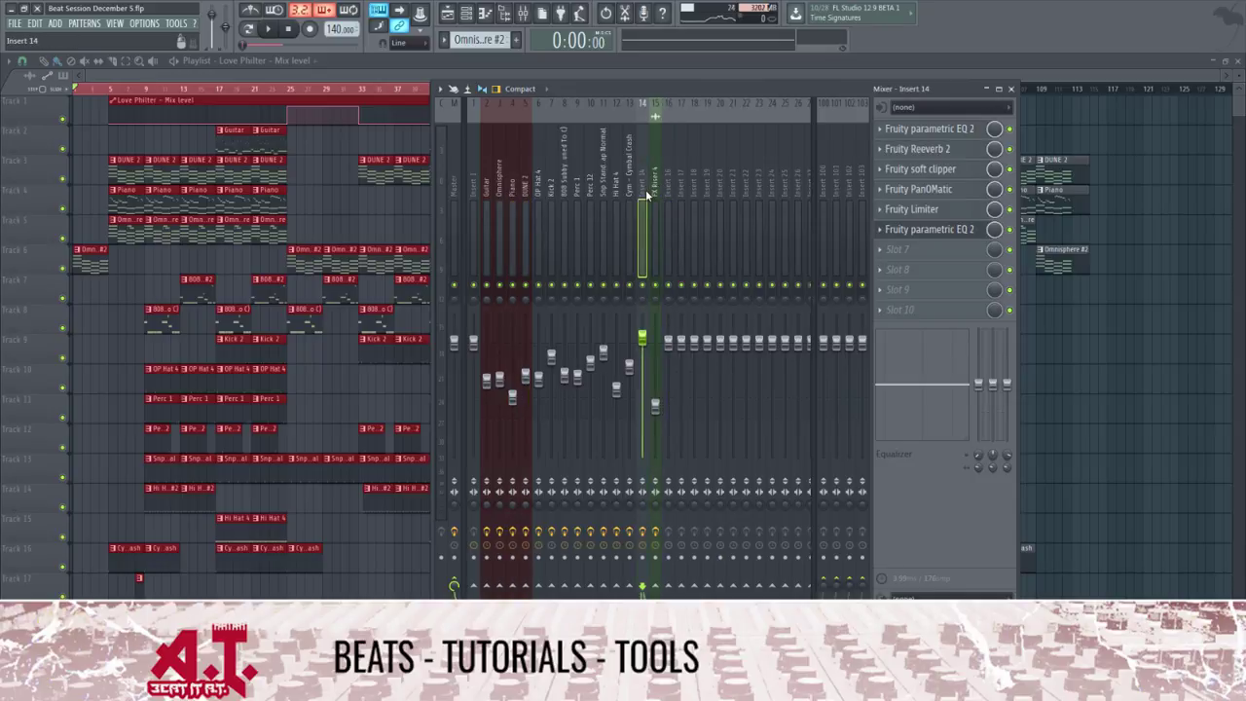
pyautogui.click(654, 224)
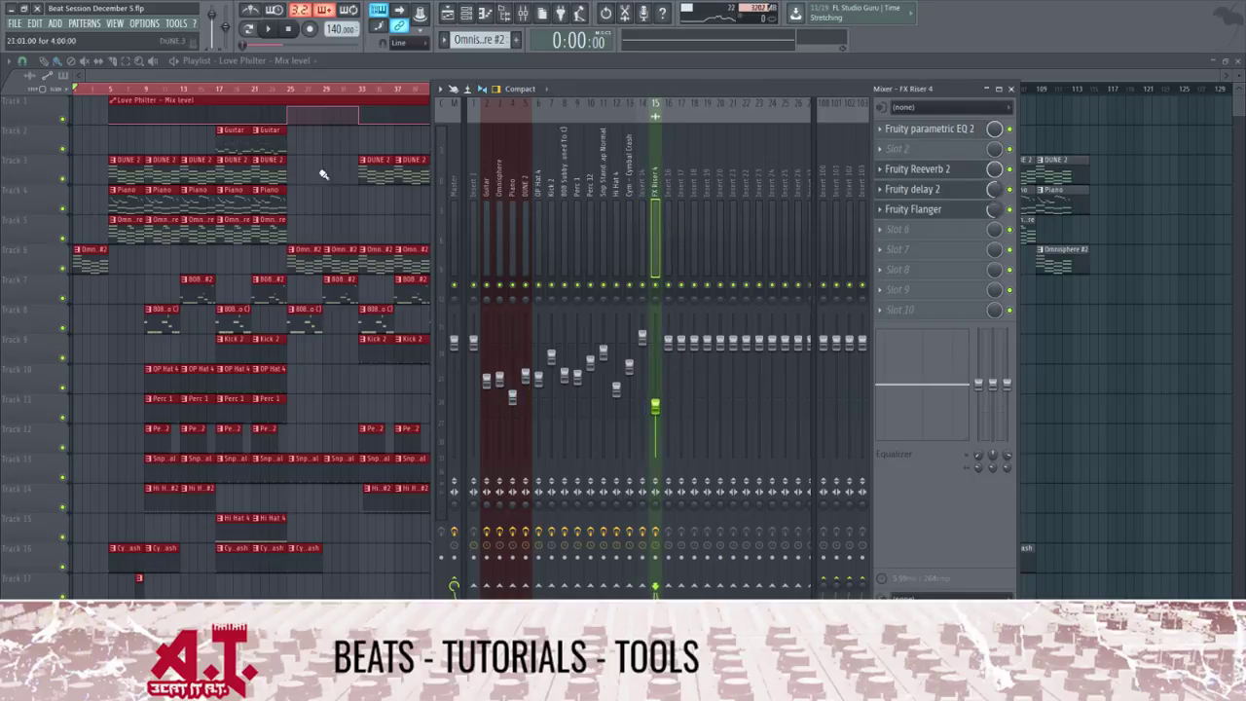
# Examine the effect chains of the OP Hat 4, Perc 1, Hi Hat 4, Cymbal Crash and Kick 2 mixer tracks
pyautogui.click(538, 190)
pyautogui.click(578, 194)
pyautogui.click(616, 195)
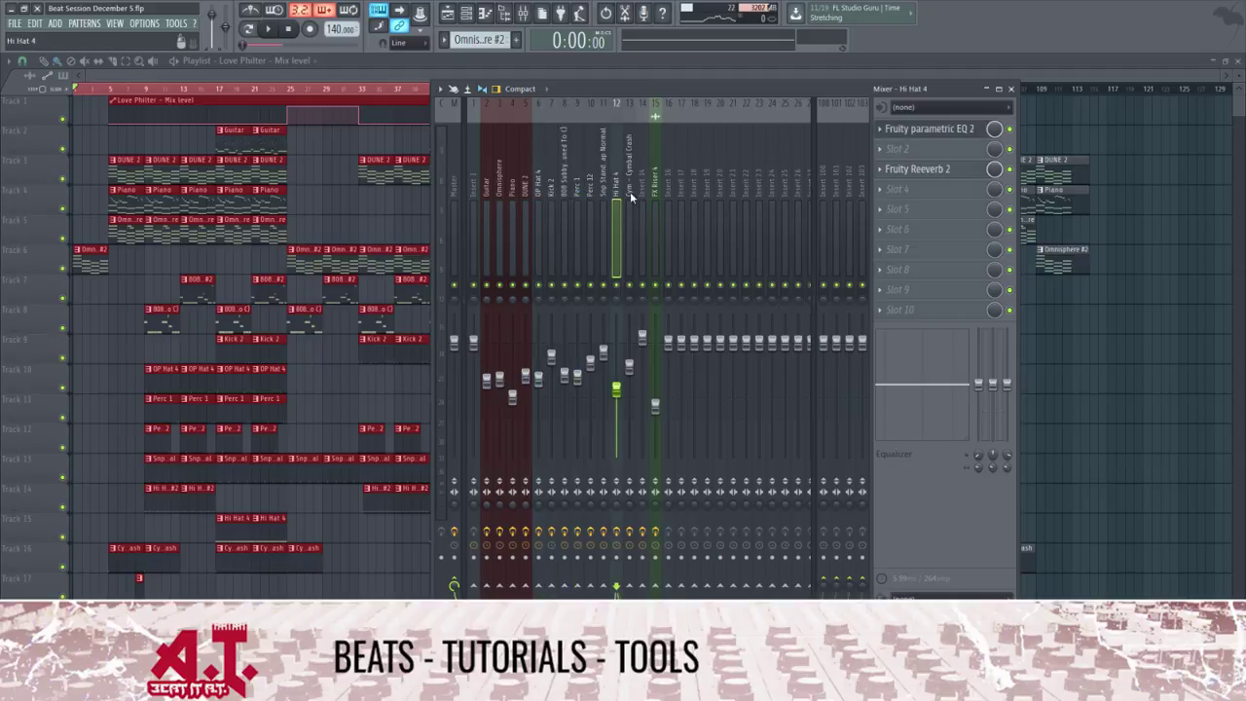
pyautogui.click(629, 195)
pyautogui.click(643, 195)
pyautogui.click(614, 200)
pyautogui.click(547, 212)
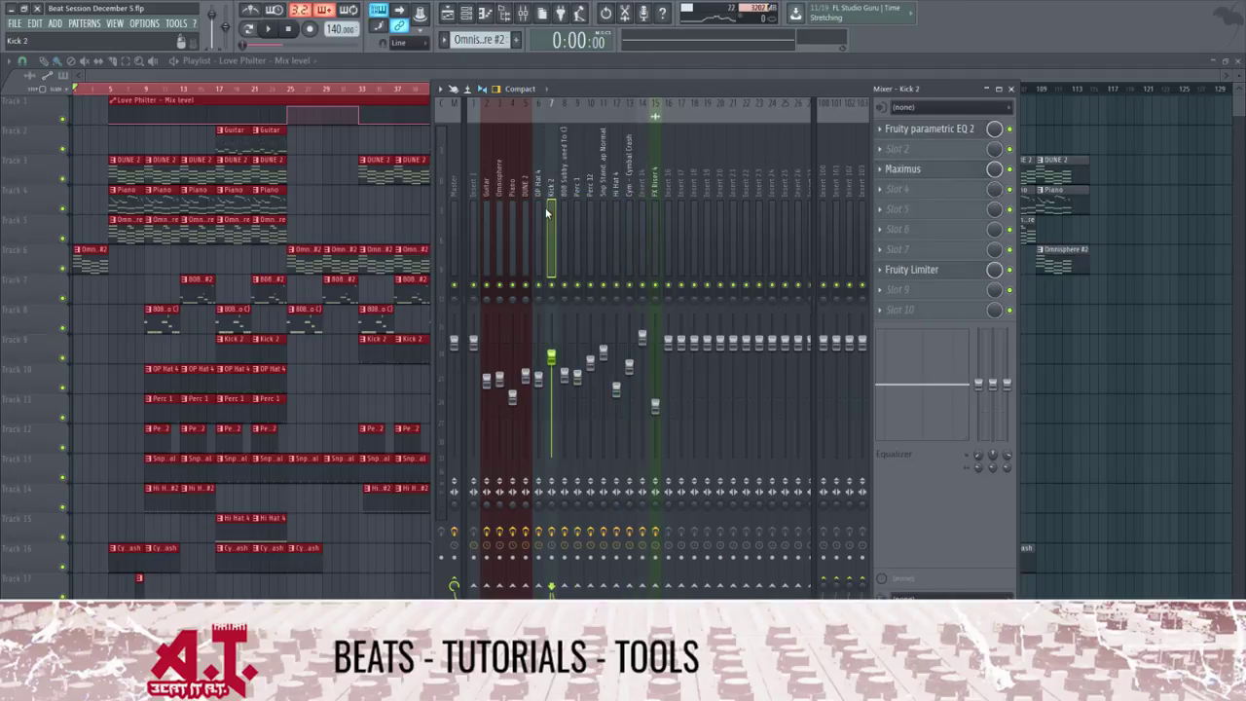
pyautogui.click(541, 214)
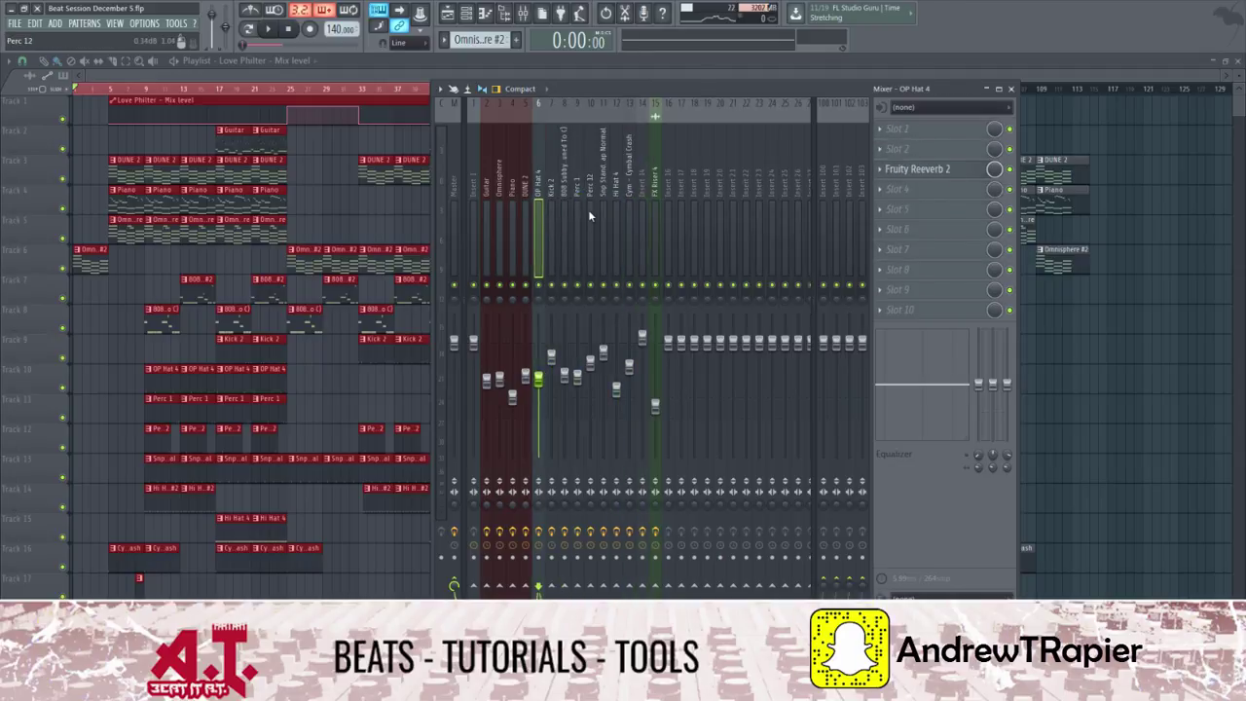
# Review the effect chains of the Perc 12, Perc 1, Kick 2, OP Hat 4, Pop Snap and Master mixer tracks
pyautogui.click(588, 204)
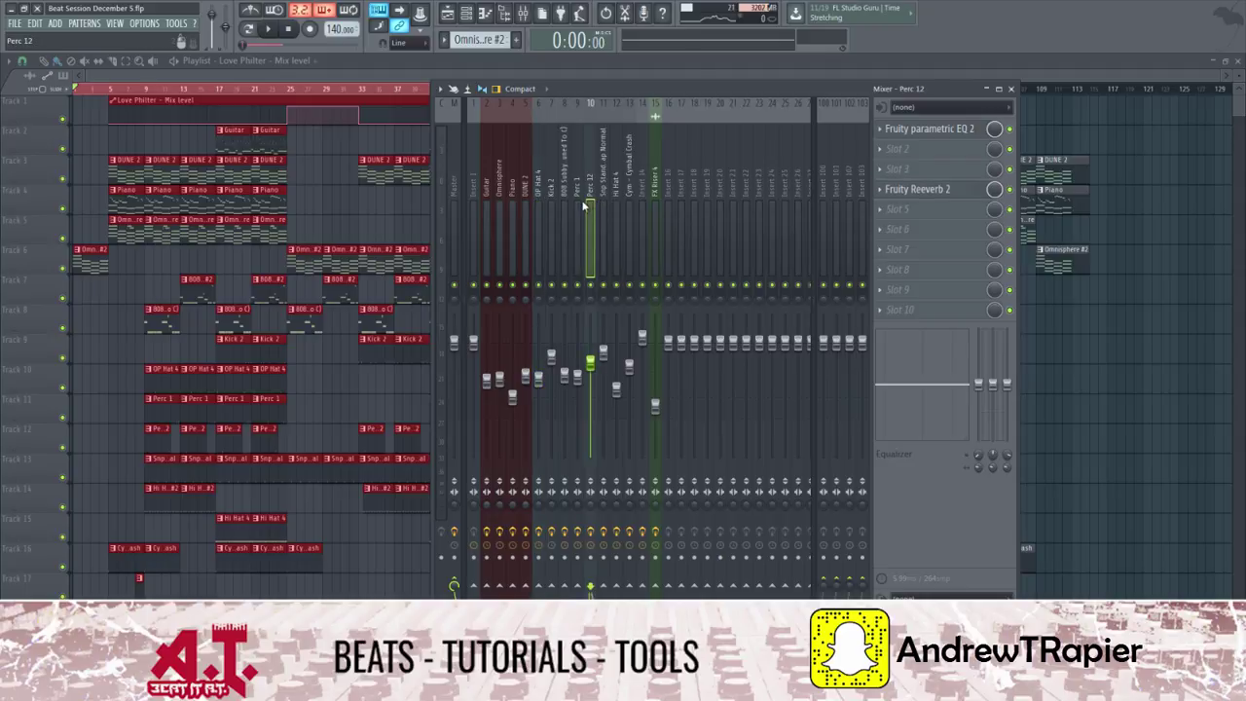
pyautogui.click(580, 207)
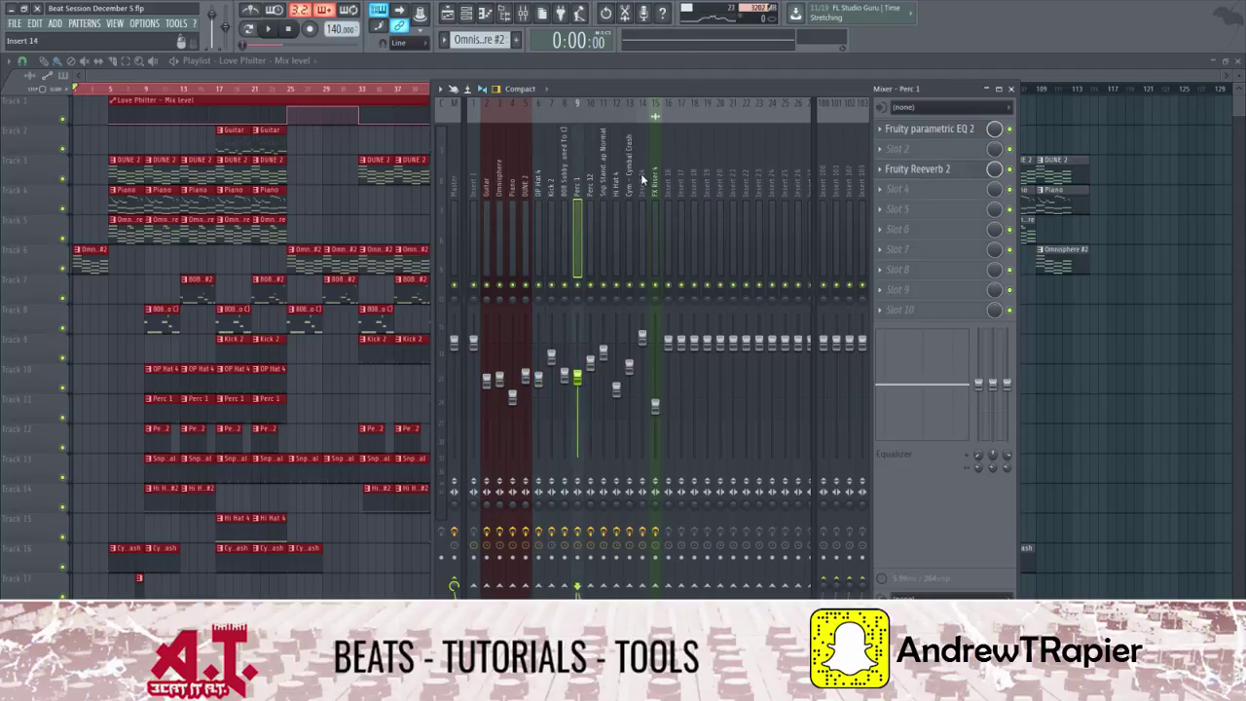
pyautogui.click(553, 200)
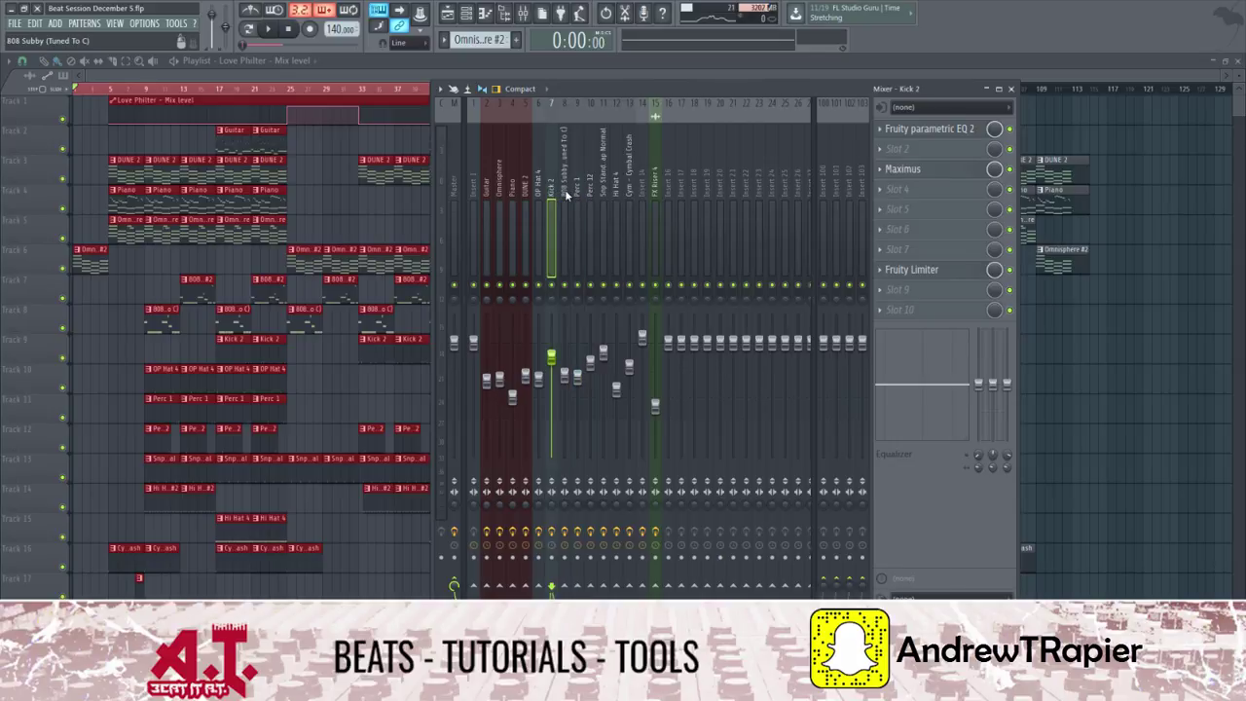
pyautogui.click(539, 199)
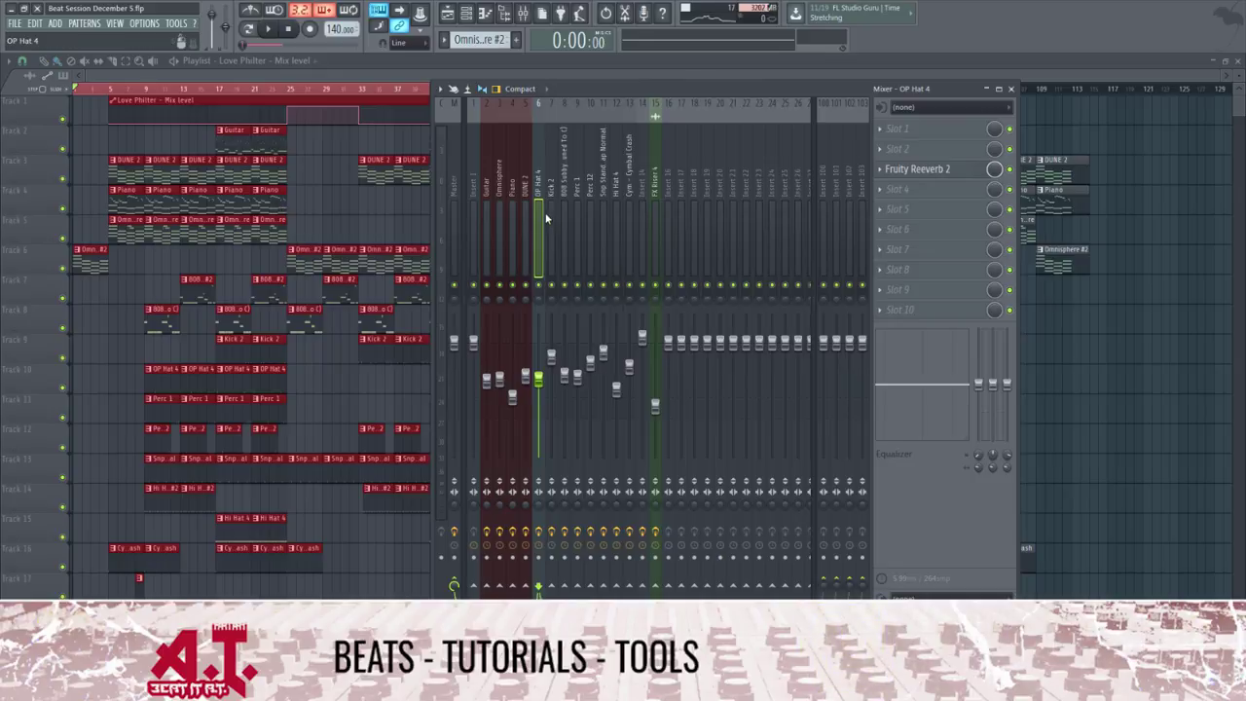
pyautogui.click(603, 215)
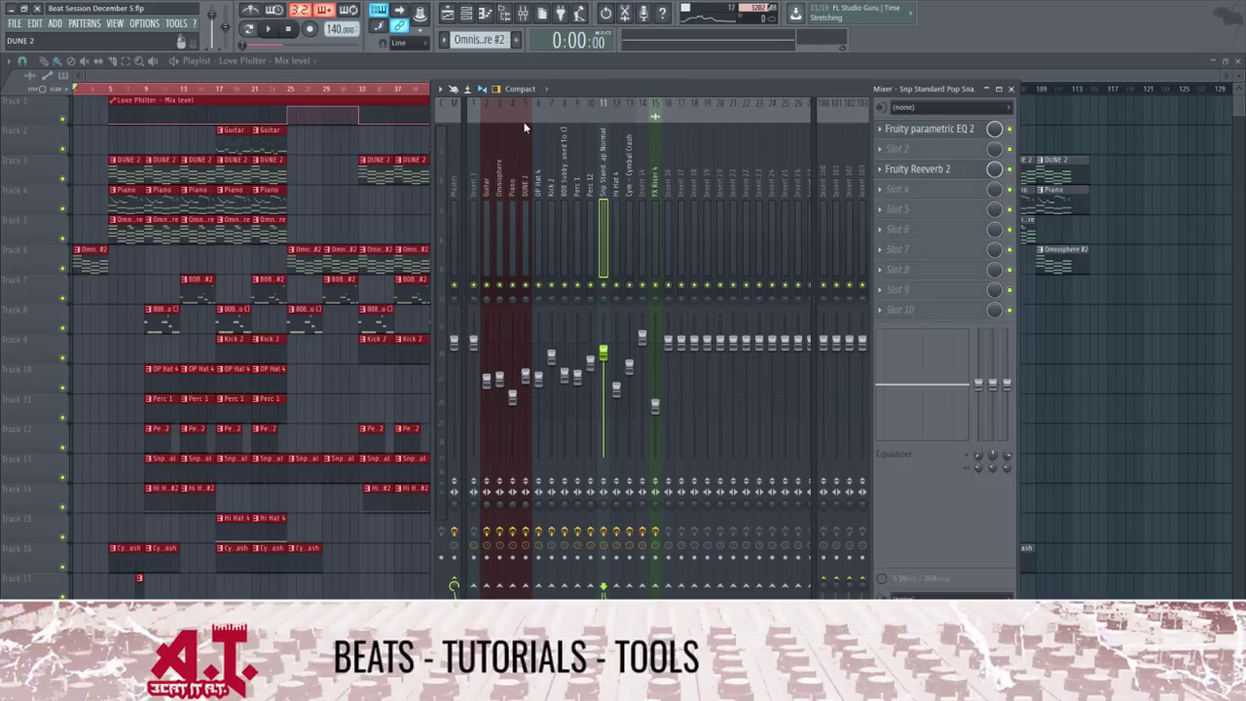
pyautogui.click(455, 191)
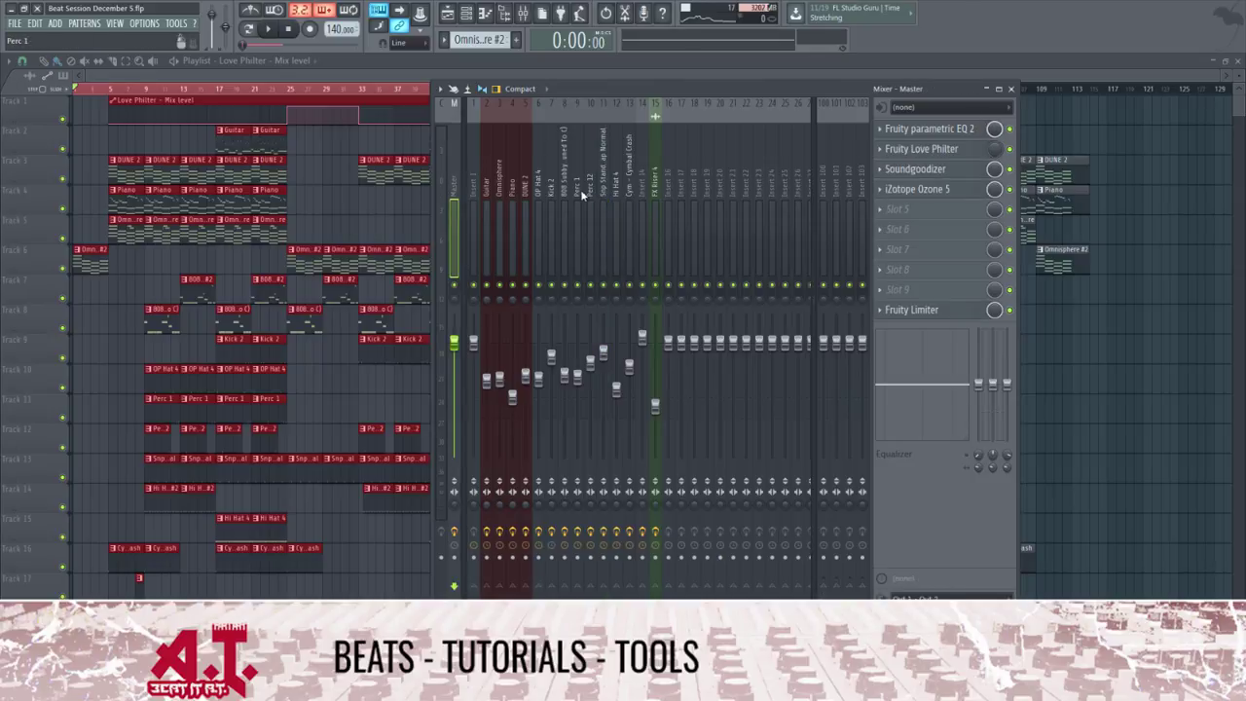
# Place the playhead at bar 9 and compare the effect chains across the melody, percussion and cymbal mixer tracks
pyautogui.click(148, 92)
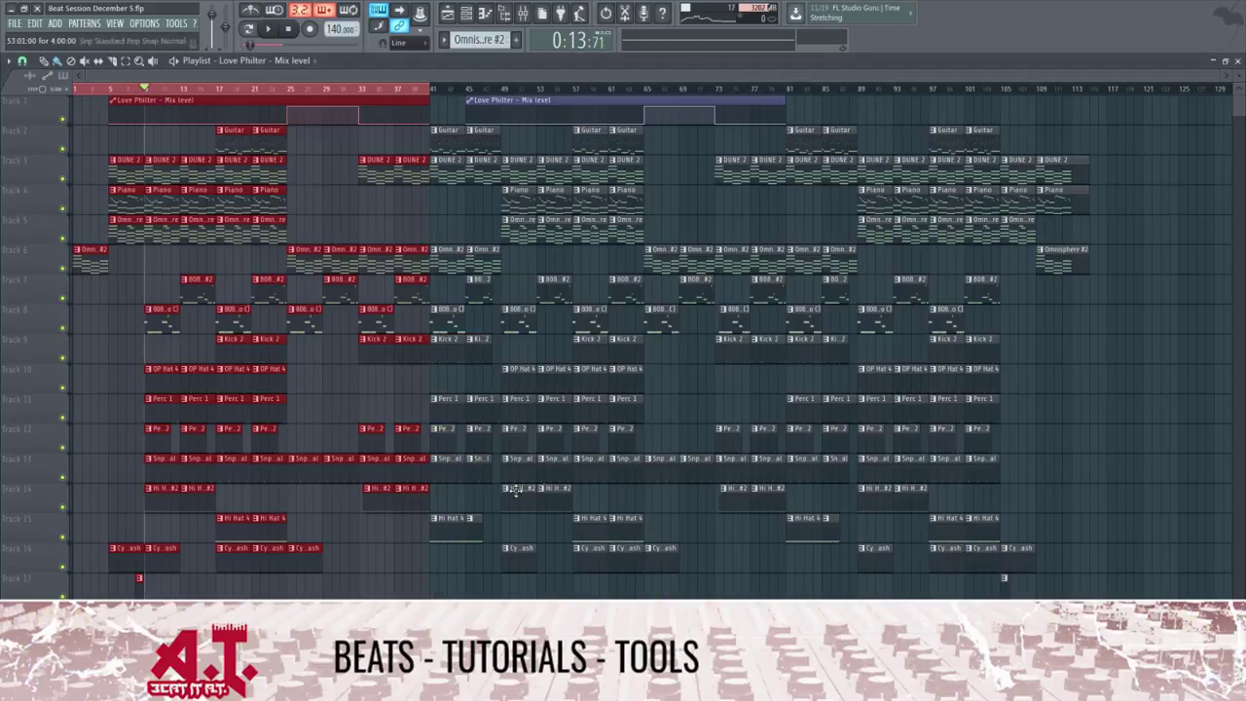
pyautogui.click(523, 13)
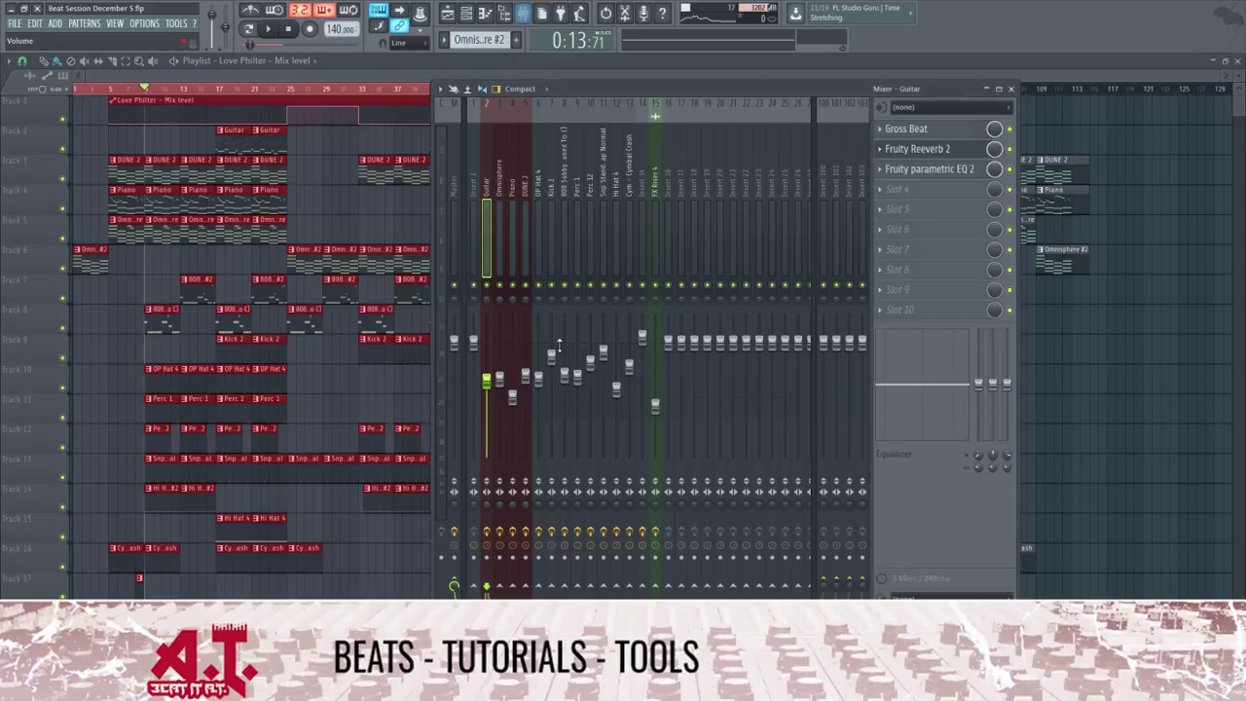
pyautogui.click(526, 209)
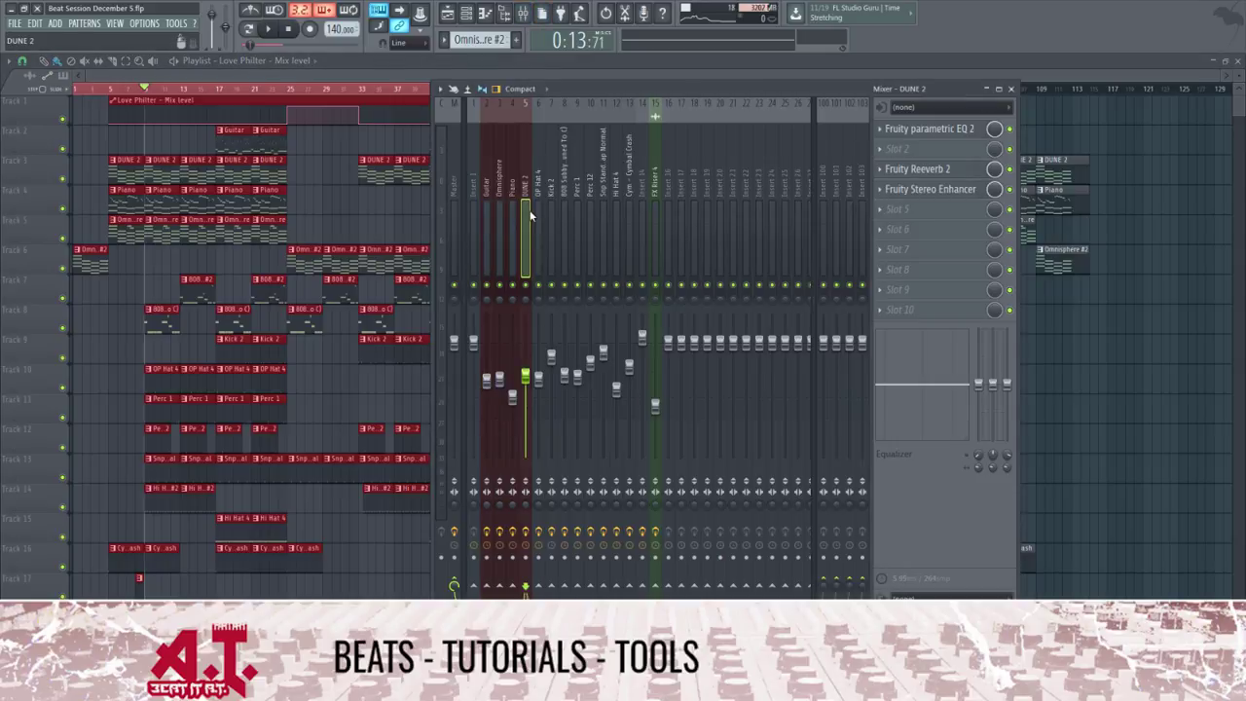
pyautogui.click(493, 236)
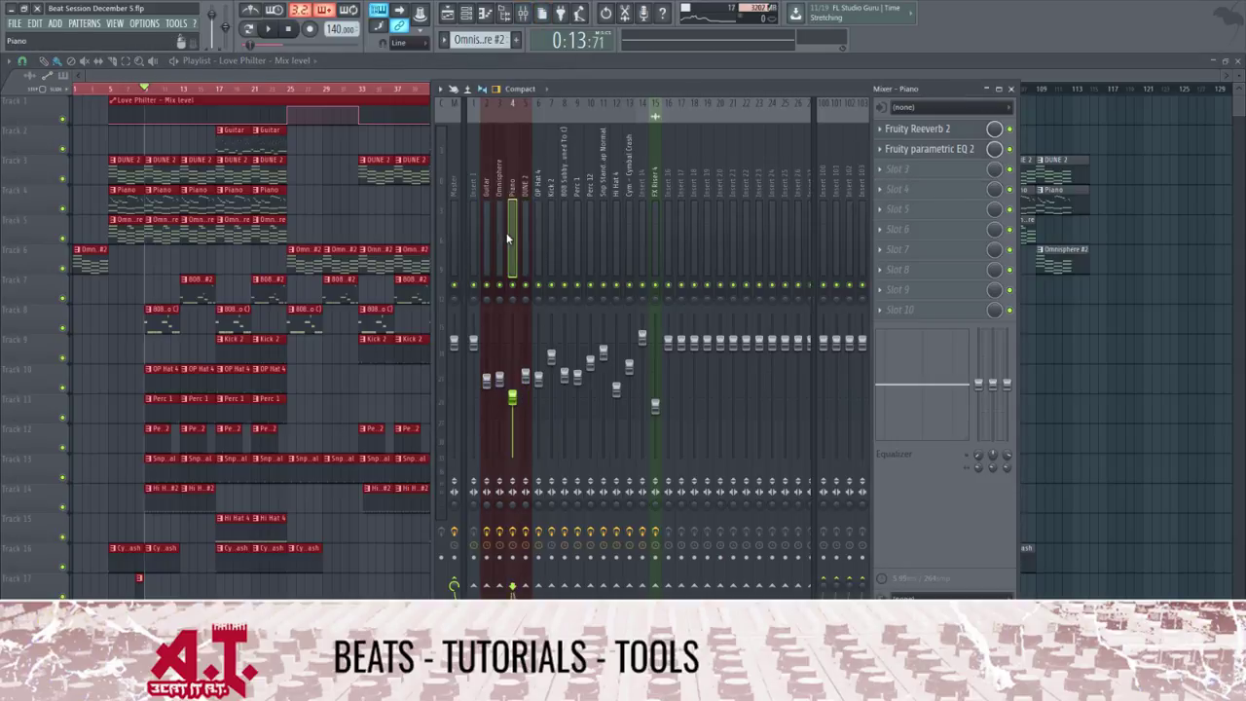
pyautogui.click(510, 232)
pyautogui.click(526, 244)
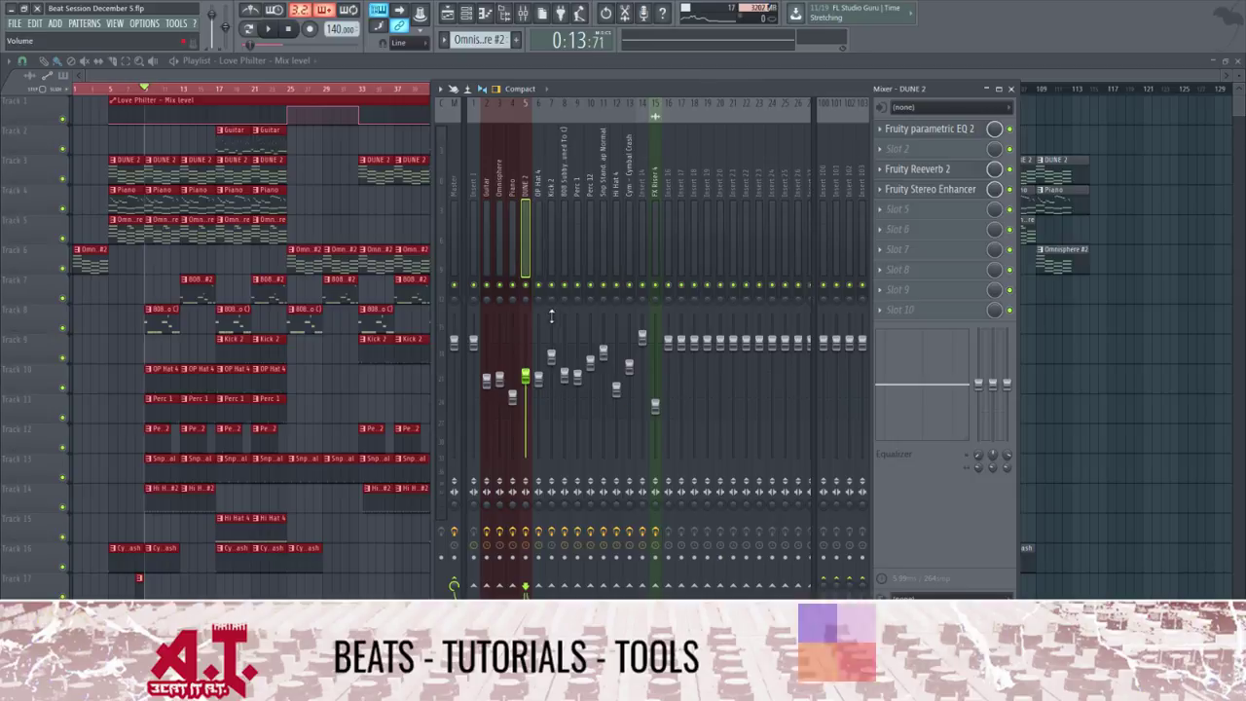
pyautogui.click(551, 234)
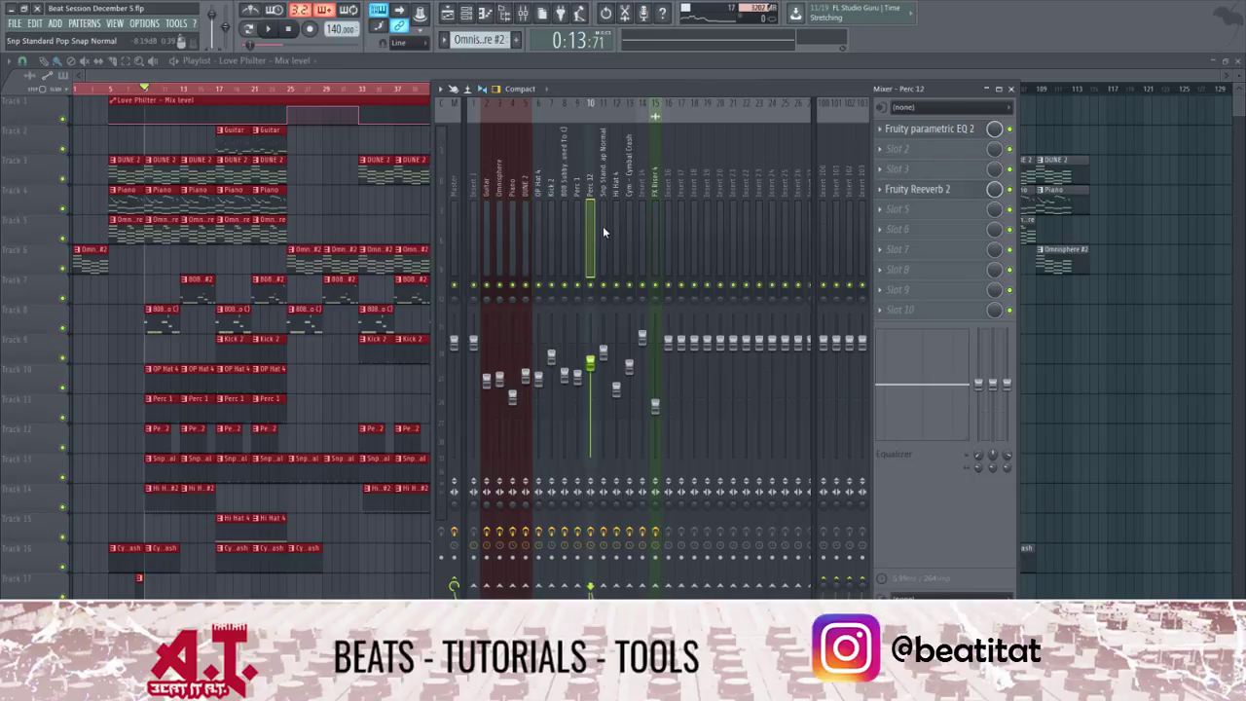
pyautogui.click(603, 226)
pyautogui.click(637, 240)
pyautogui.click(630, 239)
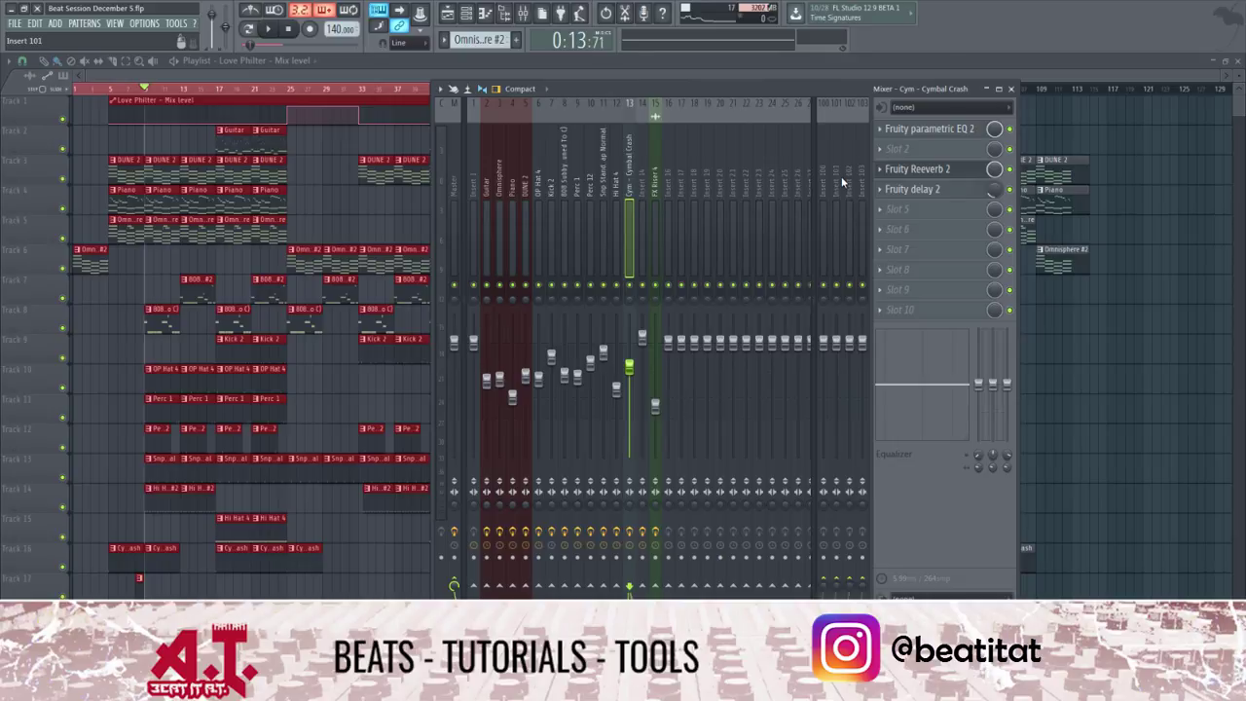
# Select the Guitar mixer track and open its Fruity parametric EQ 2 to view the curve
pyautogui.press('Left')
pyautogui.press('Left')
pyautogui.press('Left')
pyautogui.press('Left')
pyautogui.press('Left')
pyautogui.press('Left')
pyautogui.press('Left')
pyautogui.press('Left')
pyautogui.press('Left')
pyautogui.press('Left')
pyautogui.press('Left')
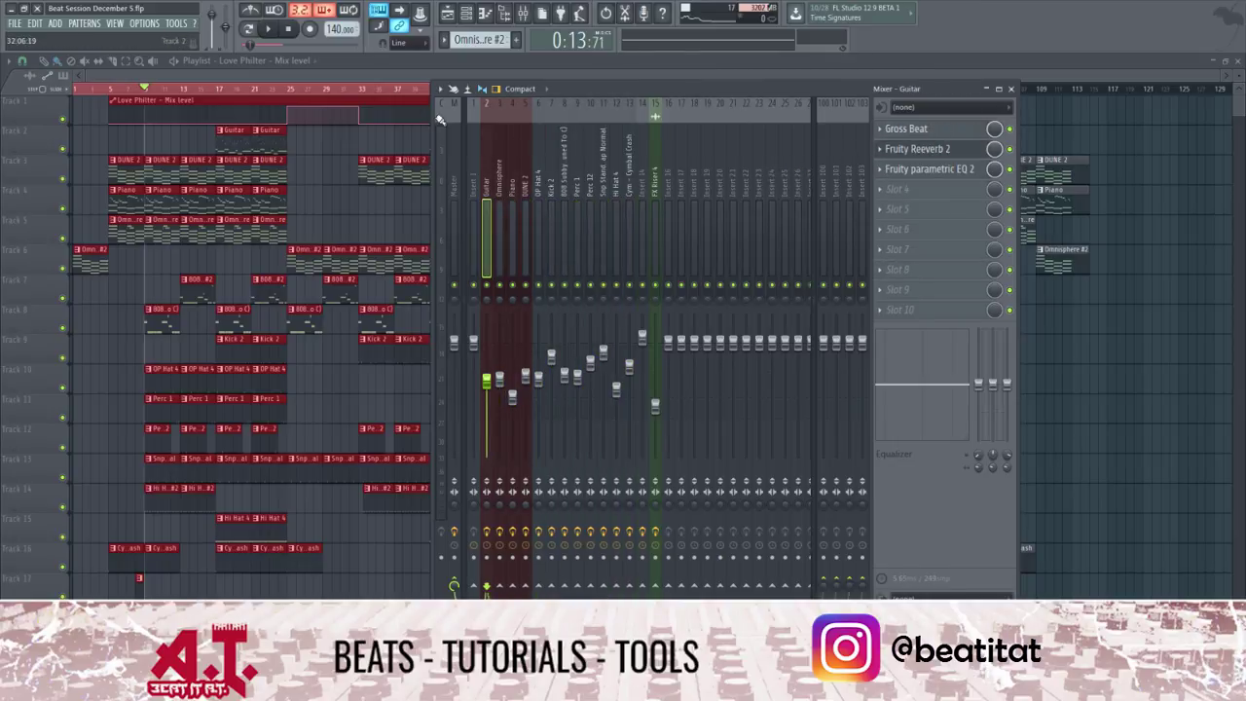
pyautogui.click(964, 168)
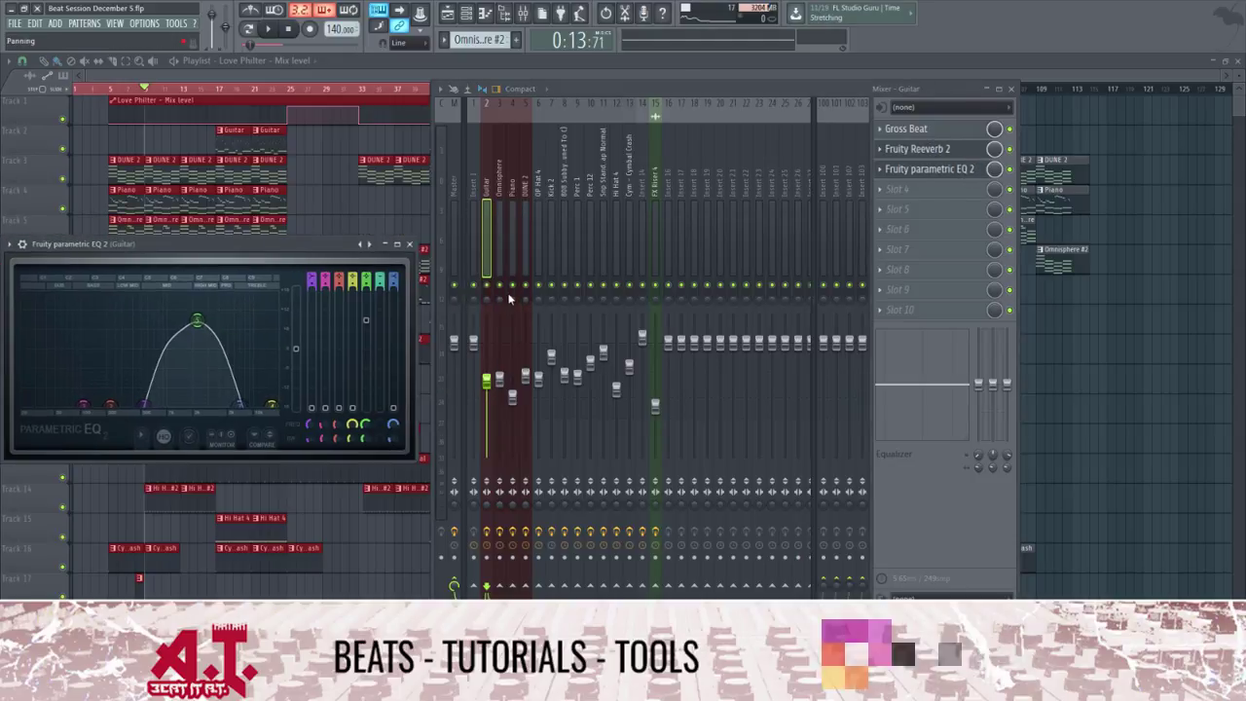
# Play the soloed Omnisphere track from bar 17 with all Master effects bypassed except Fruity Love Philter
pyautogui.click(216, 87)
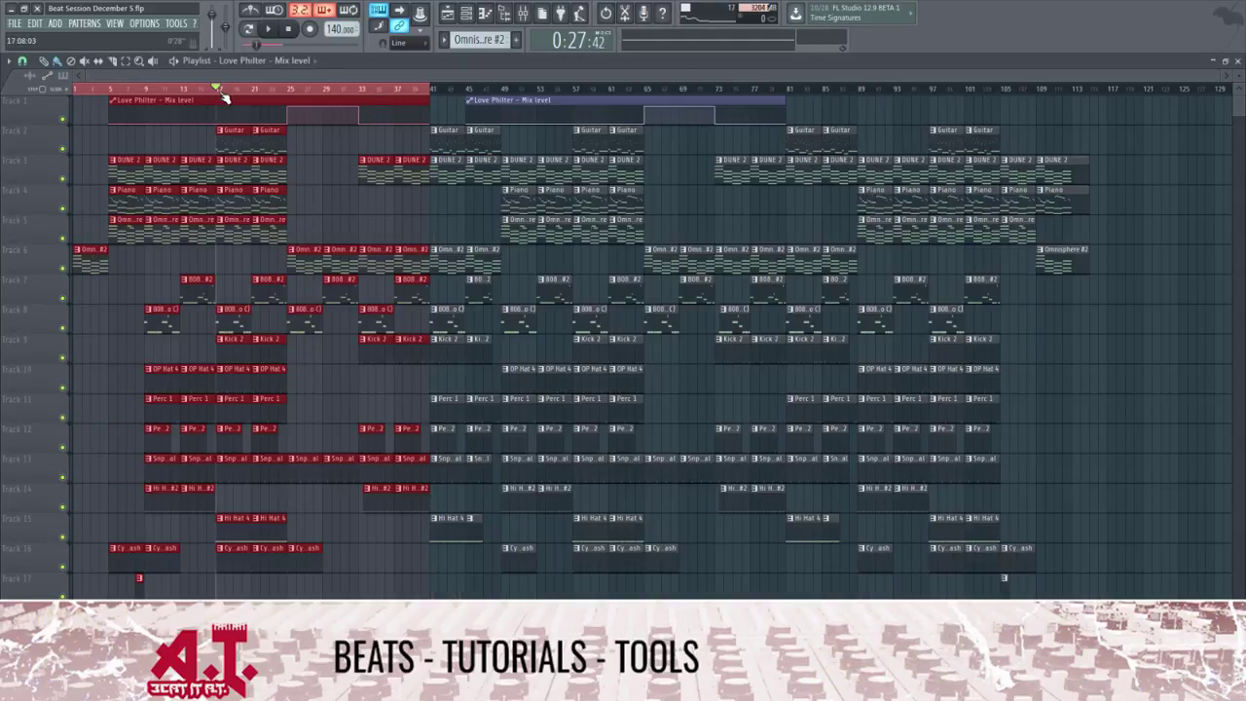
pyautogui.press('F9')
pyautogui.click(456, 226)
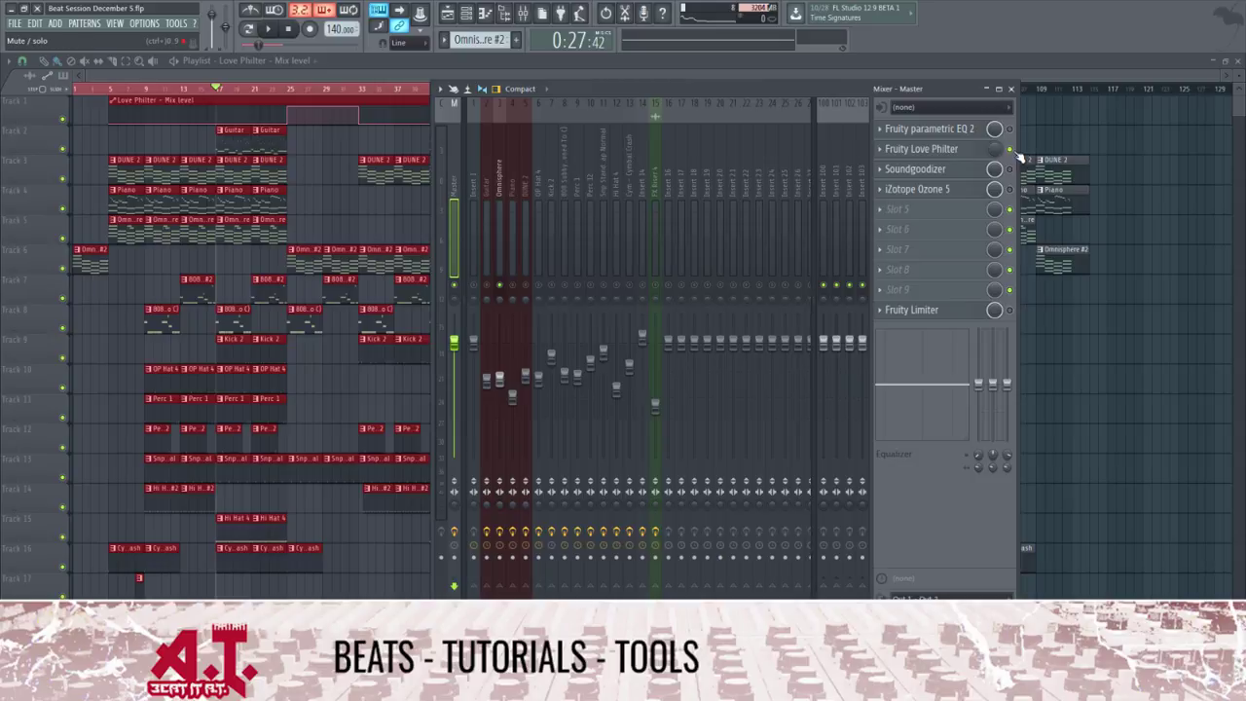
pyautogui.click(504, 183)
pyautogui.press('space')
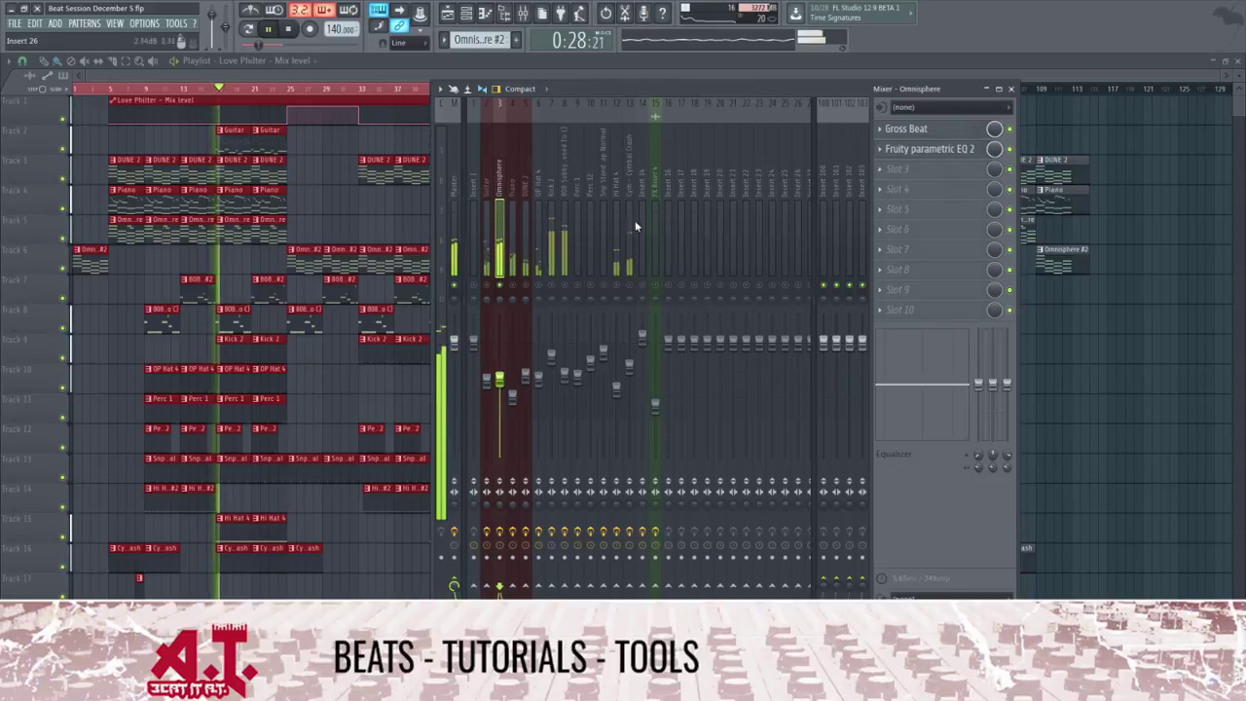
# Solo the Guitar track to hear it alone and inspect its Gross Beat effect with playback stopped
pyautogui.click(489, 251)
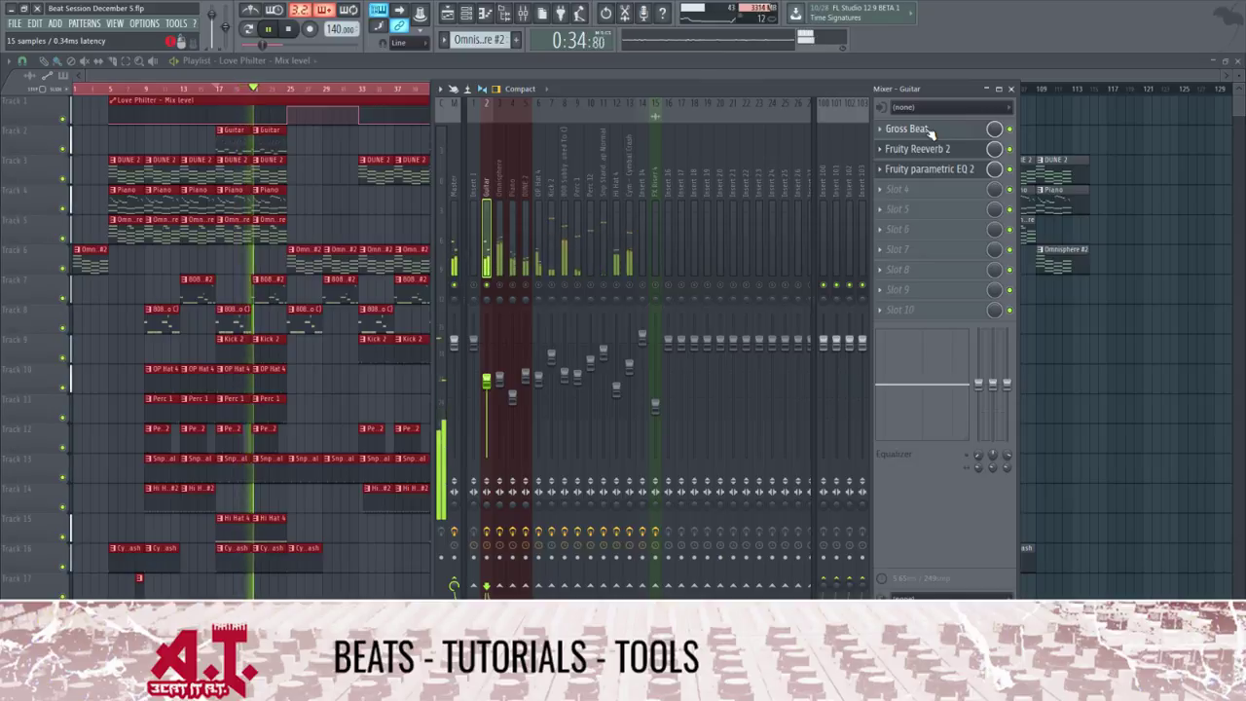
pyautogui.press('space')
pyautogui.click(920, 130)
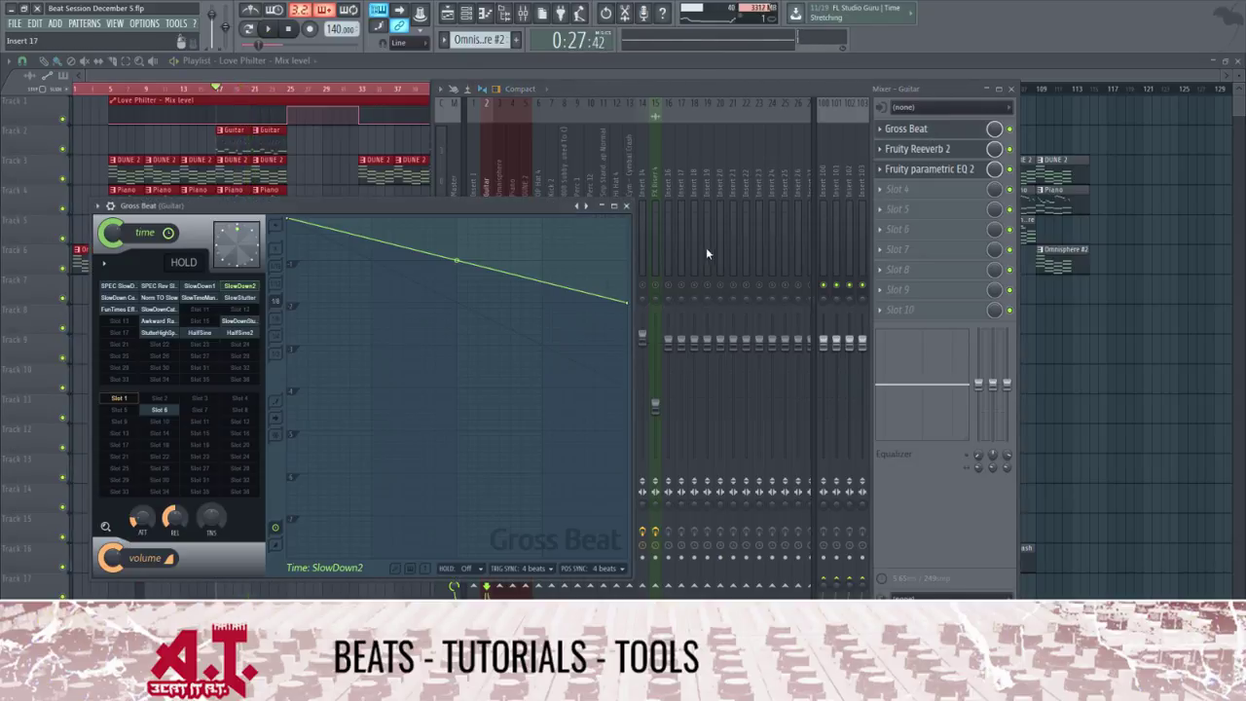
pyautogui.click(628, 205)
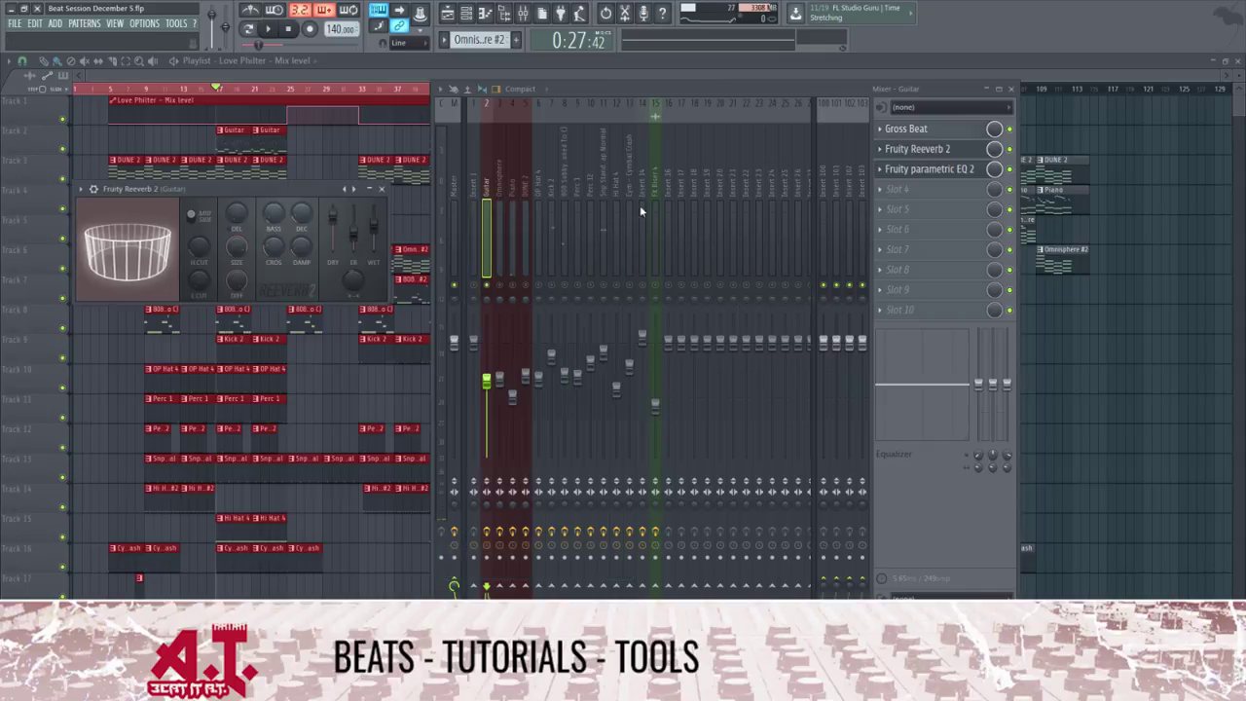
# Inspect the Guitar track's Fruity Reeverb 2 and Fruity parametric EQ 2, keeping the EQ window open beside the mixer
pyautogui.click(933, 153)
pyautogui.click(934, 153)
pyautogui.click(935, 153)
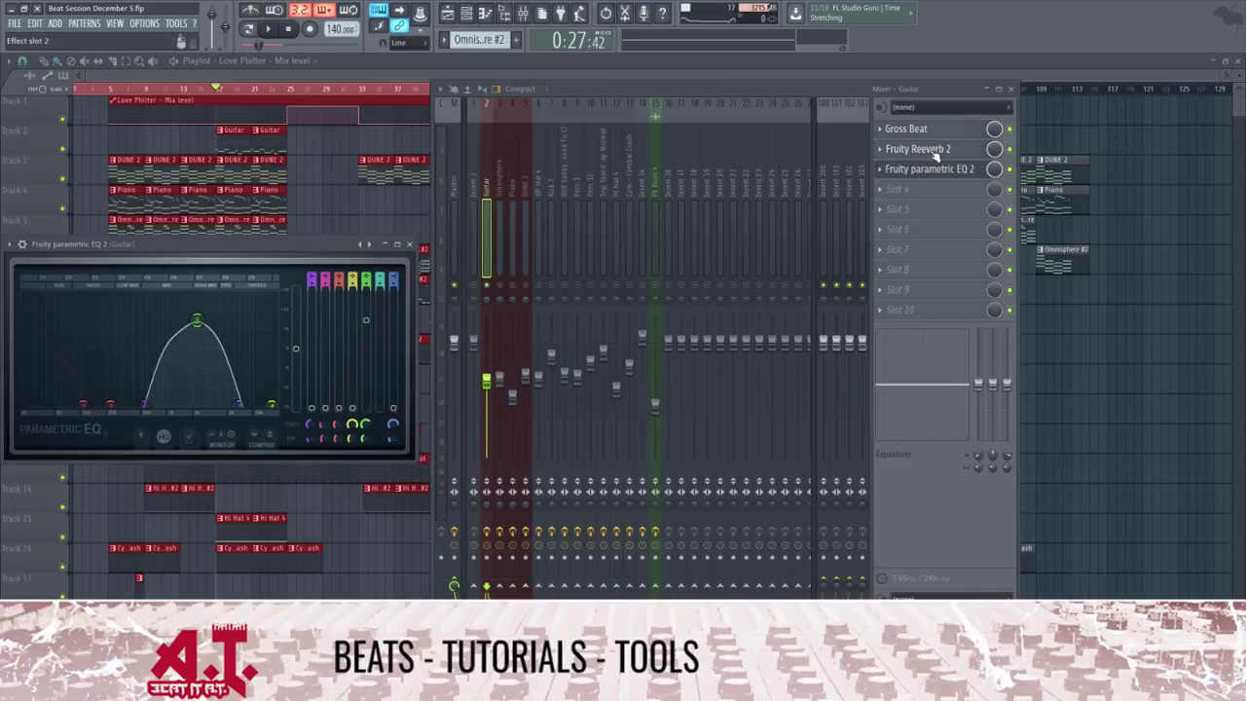
pyautogui.click(931, 188)
pyautogui.click(930, 168)
pyautogui.click(930, 168)
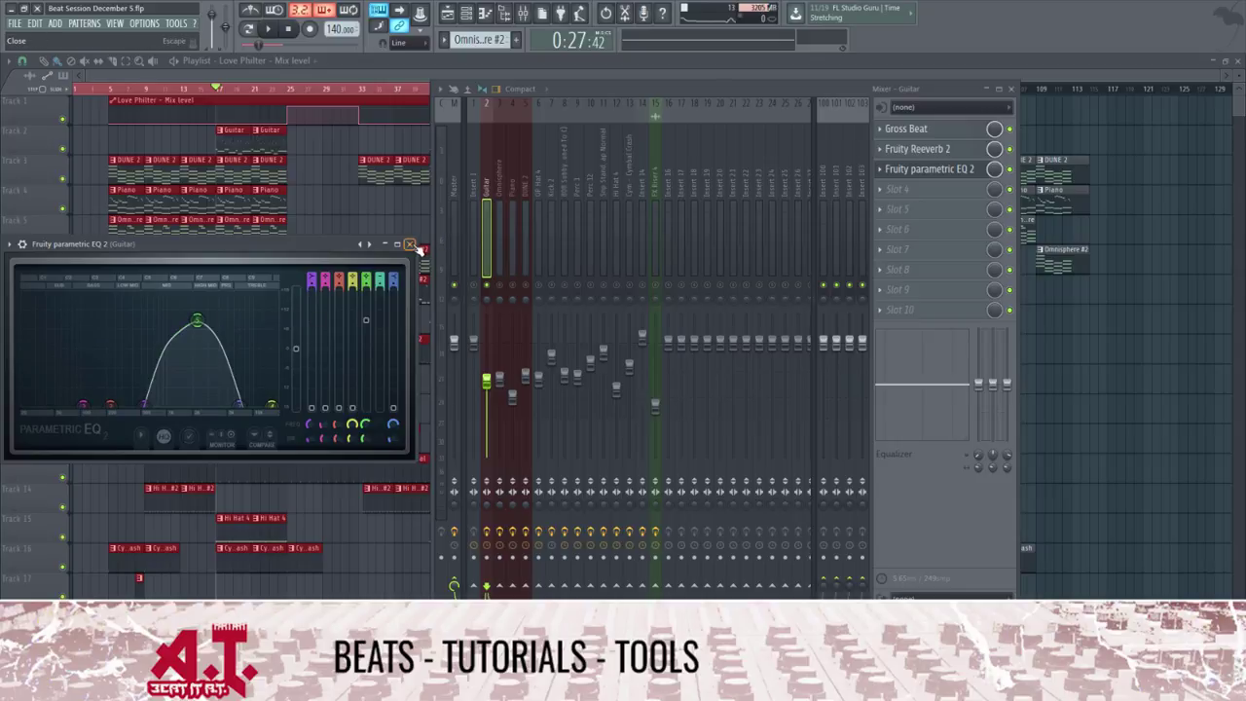
pyautogui.moveTo(342, 246); pyautogui.dragTo(427, 229)
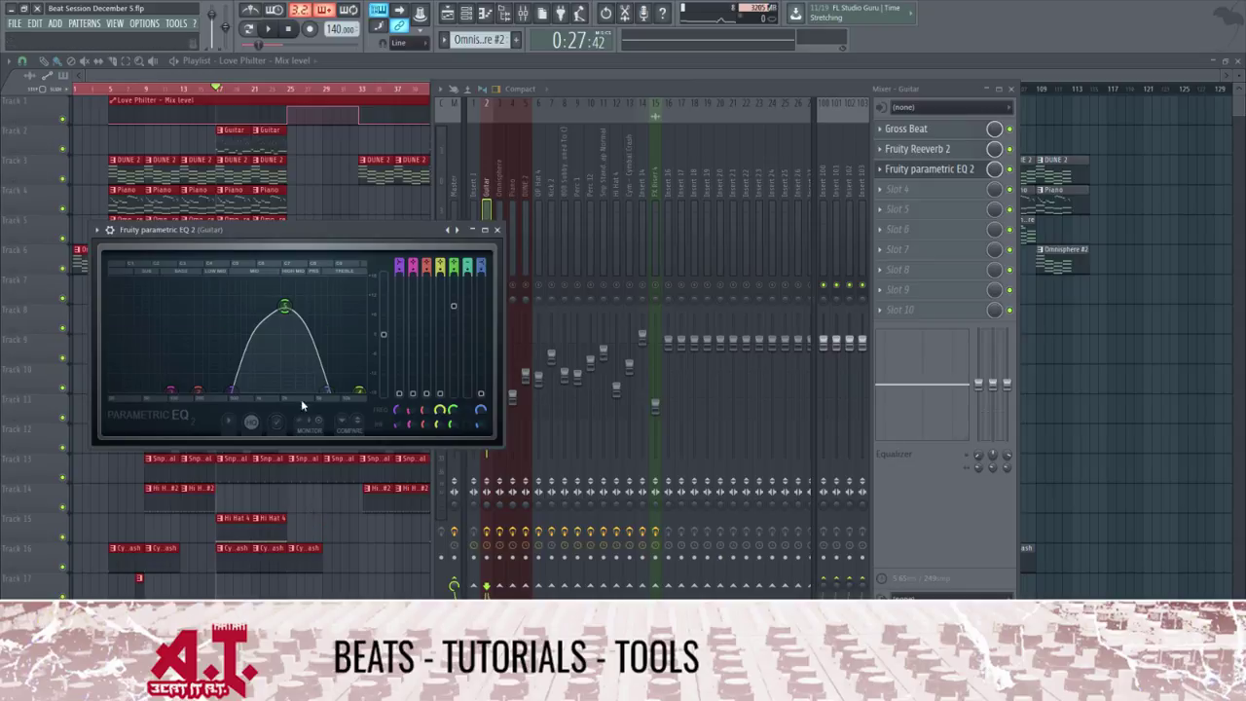
# Load another Fruity parametric EQ 2 into slot 4 of the Guitar track, pull its green band down at 5006Hz, and close it
pyautogui.click(927, 190)
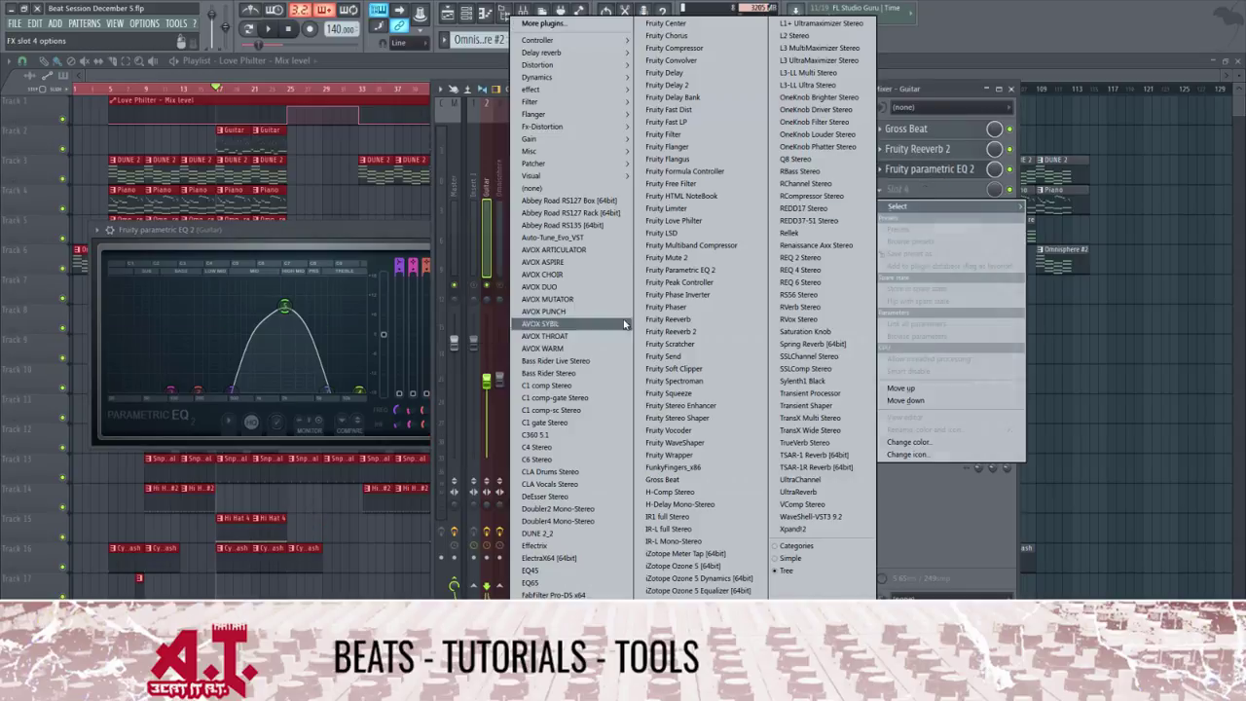
pyautogui.click(725, 275)
pyautogui.moveTo(198, 244); pyautogui.dragTo(202, 308)
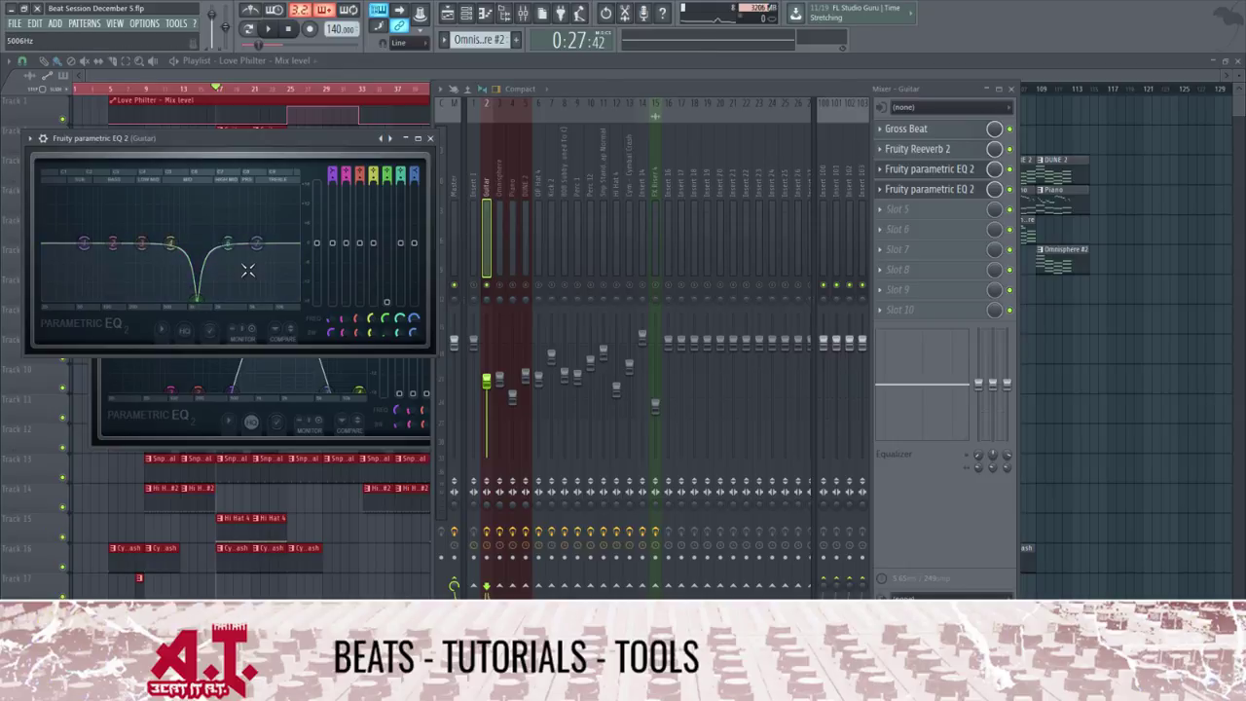
pyautogui.click(430, 137)
# Remove the extra Fruity parametric EQ 2 from slot 4 of the Guitar track
pyautogui.click(875, 192)
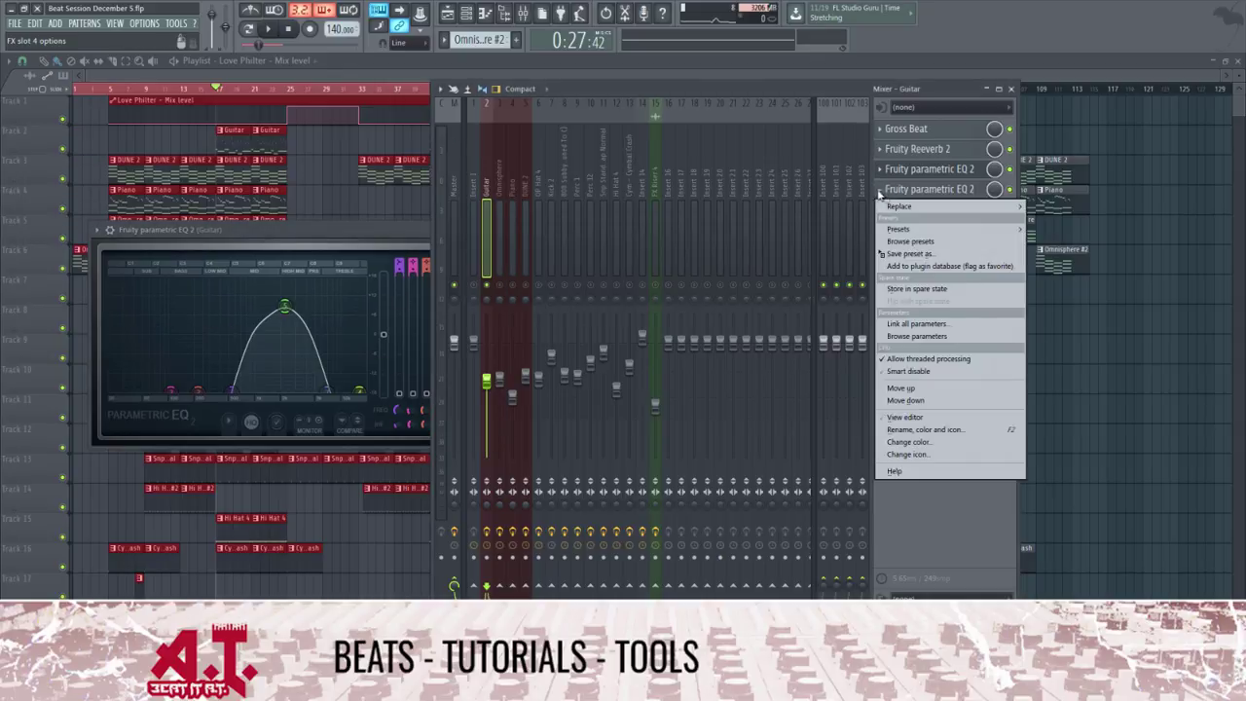
pyautogui.moveTo(891, 206)
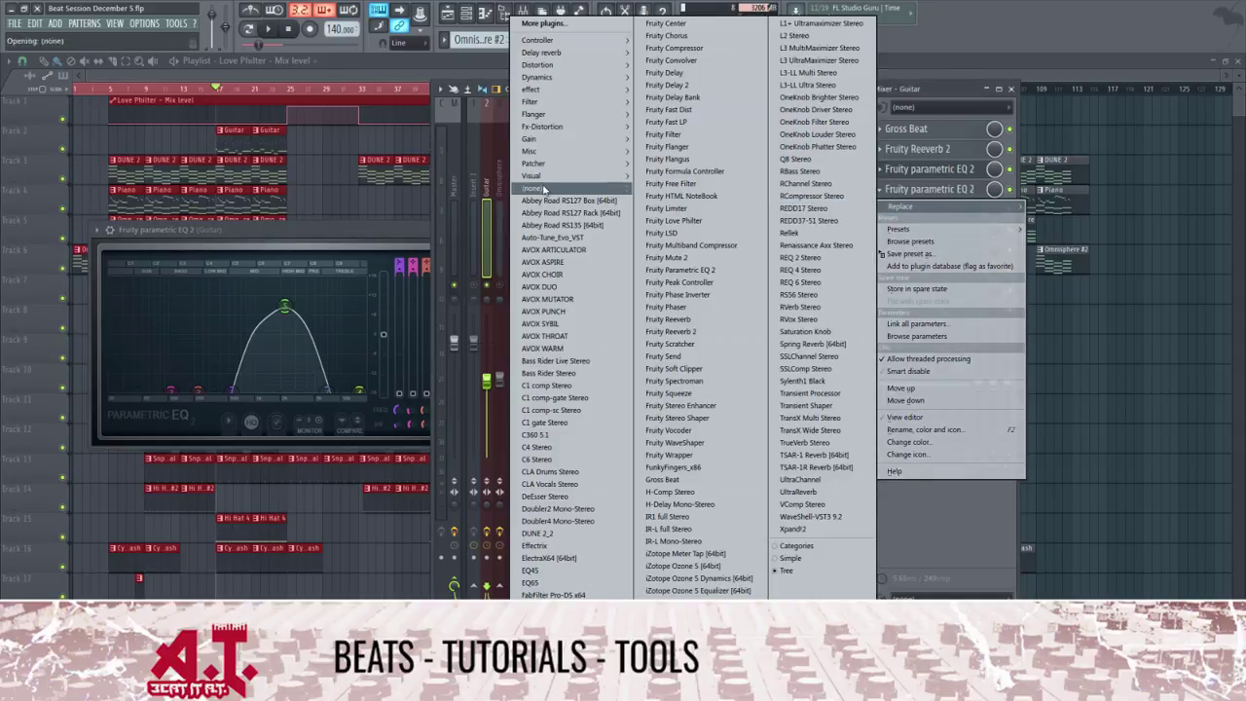
pyautogui.click(538, 187)
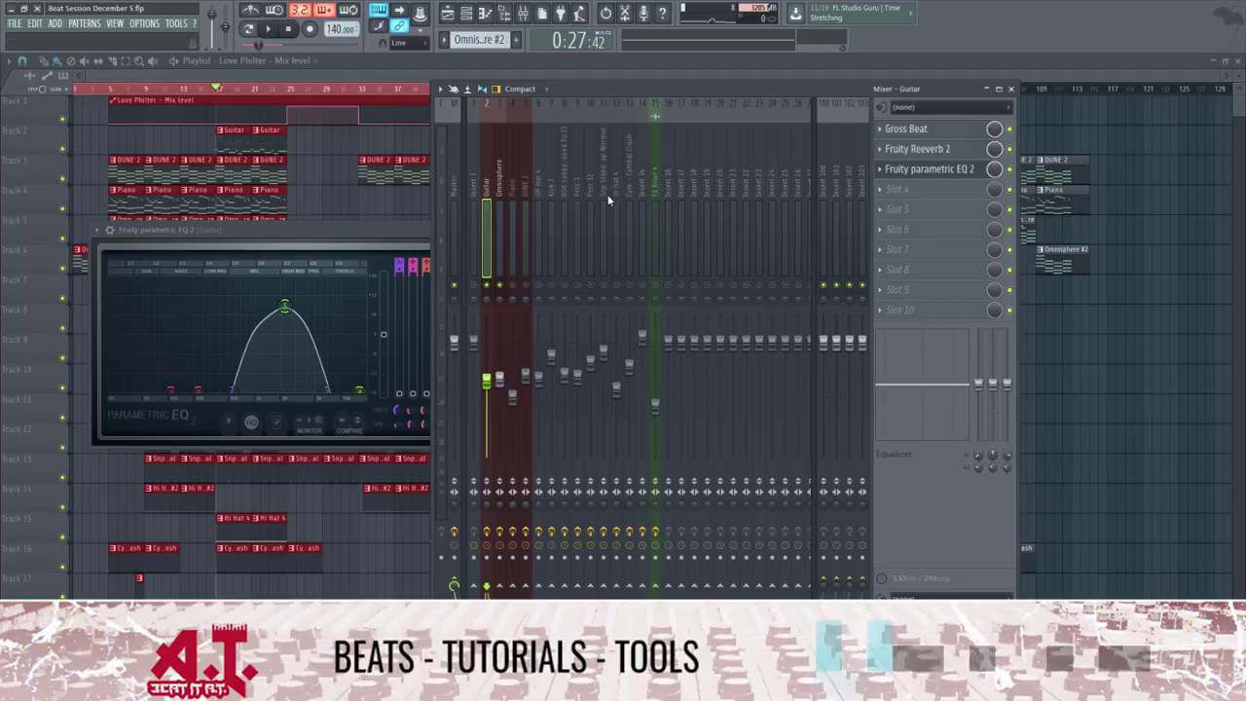
# Play the Guitar and Omnisphere tracks together from bar 17 and compare their effect chains
pyautogui.click(498, 226)
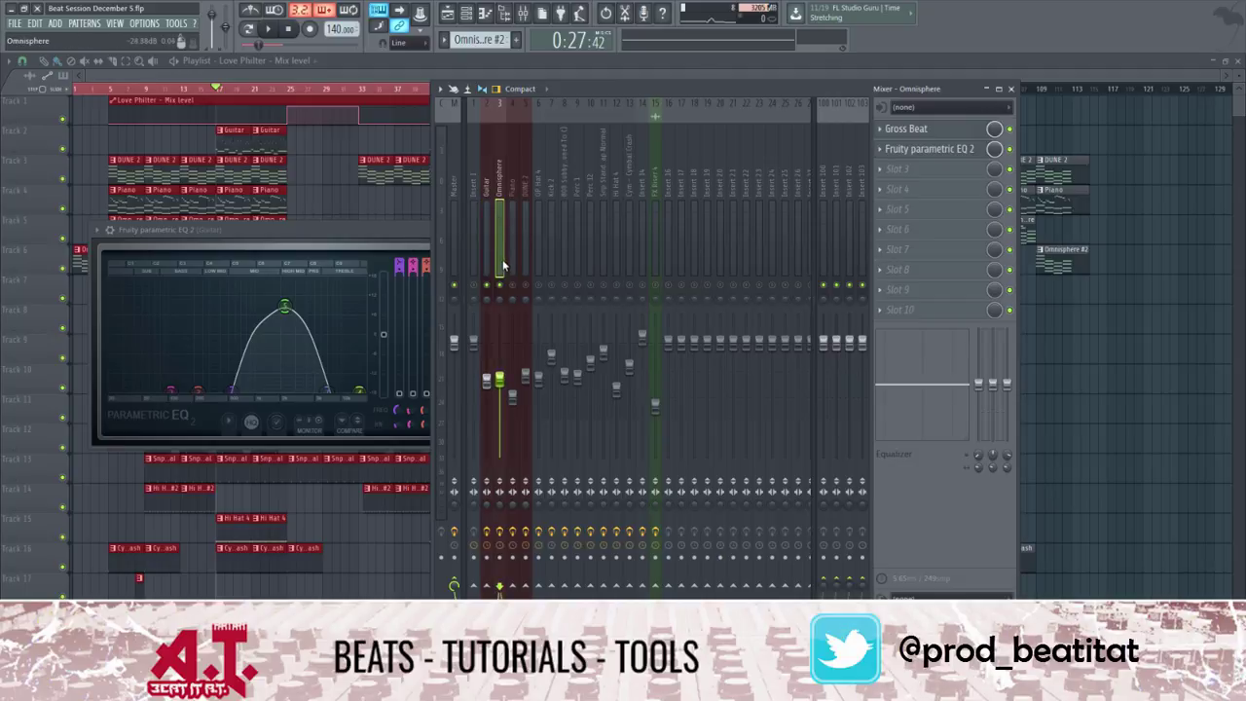
pyautogui.press('space')
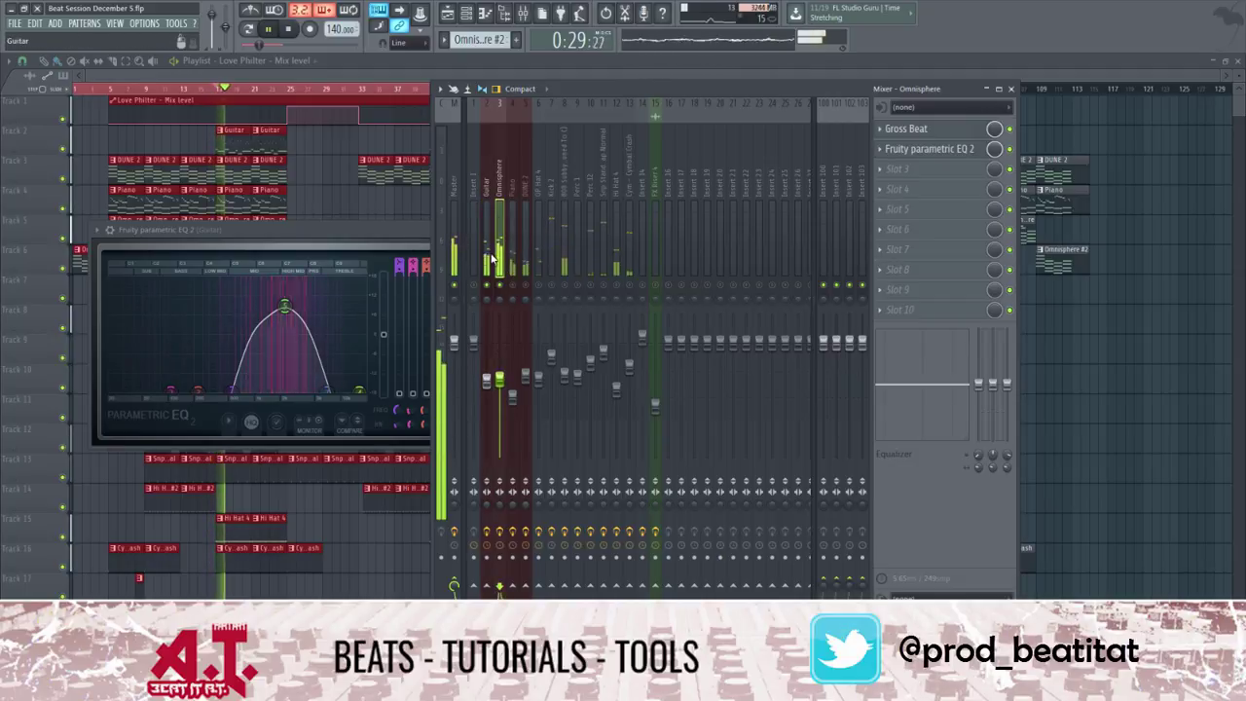
pyautogui.click(488, 253)
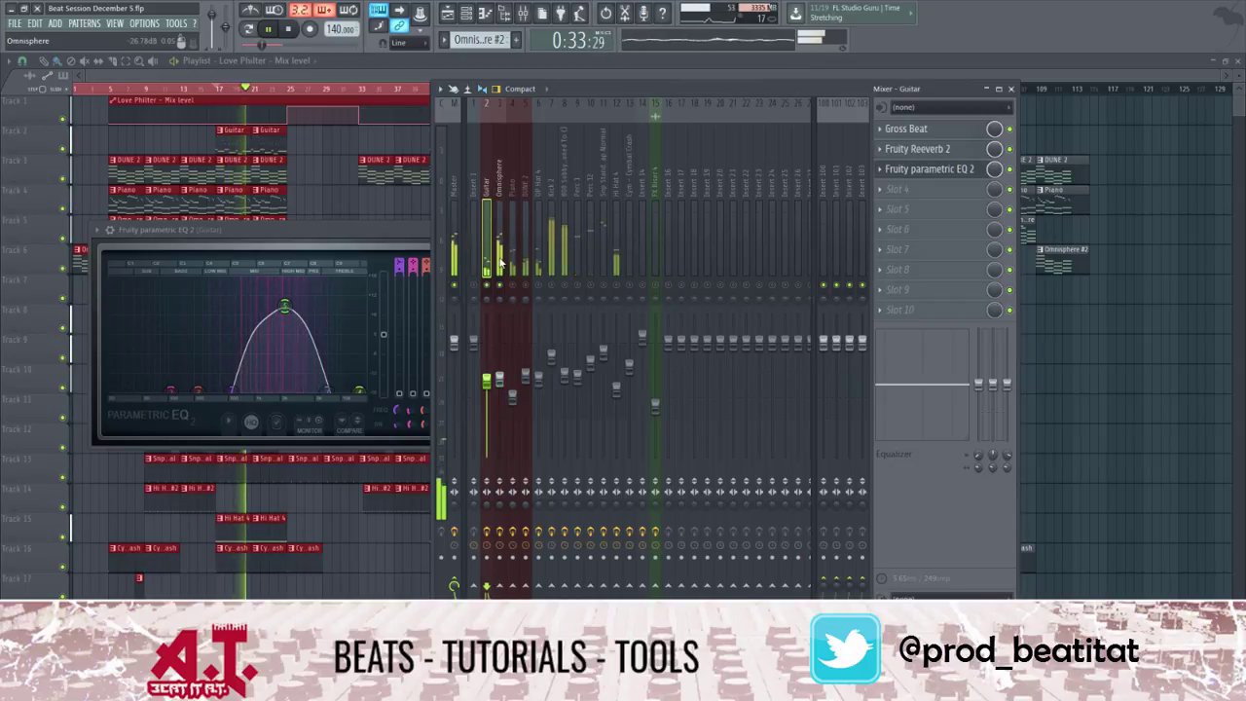
pyautogui.click(500, 258)
# Inspect the Omnisphere track's Gross Beat effect, audition the section with it bypassed, and re-enable it with playback stopped
pyautogui.click(905, 129)
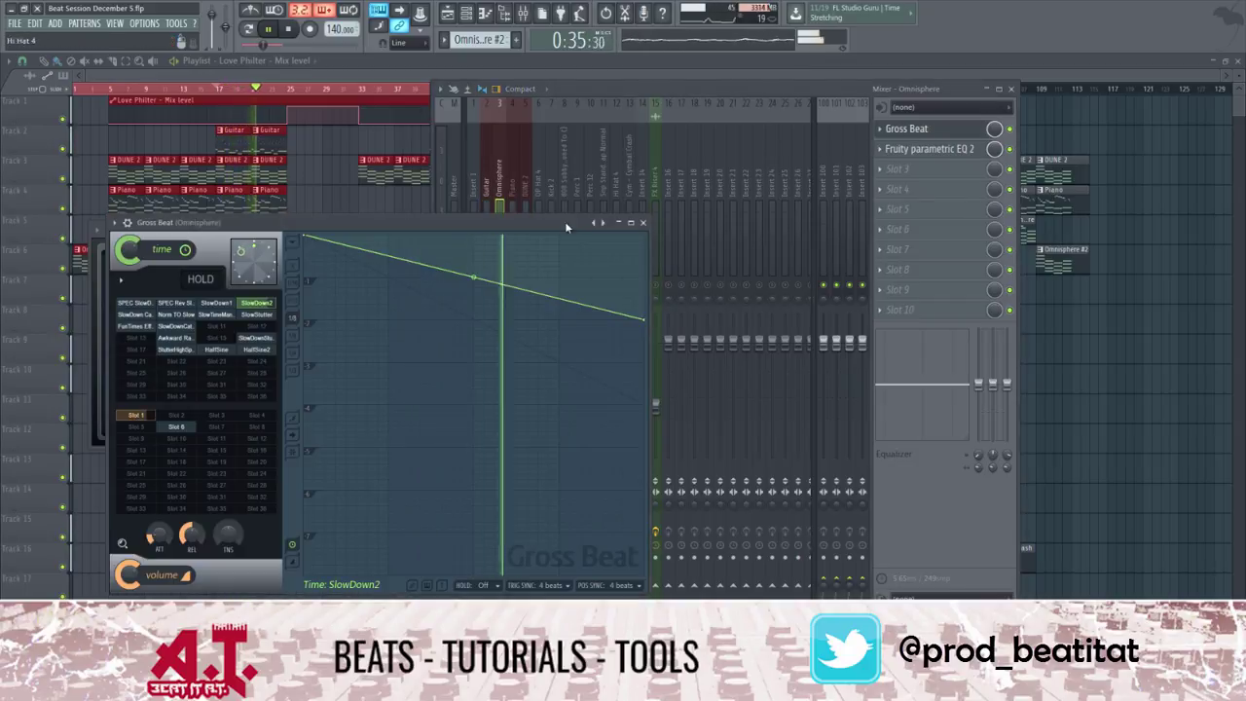
pyautogui.click(644, 223)
pyautogui.press('space')
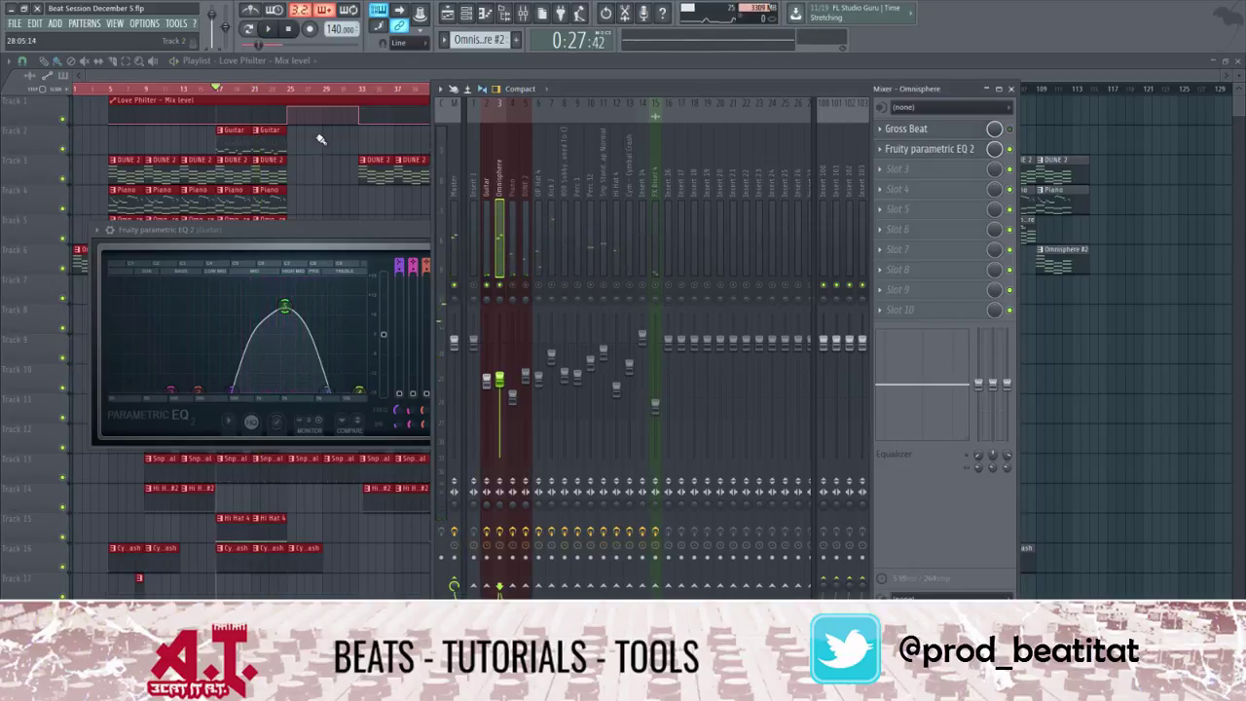
pyautogui.press('space')
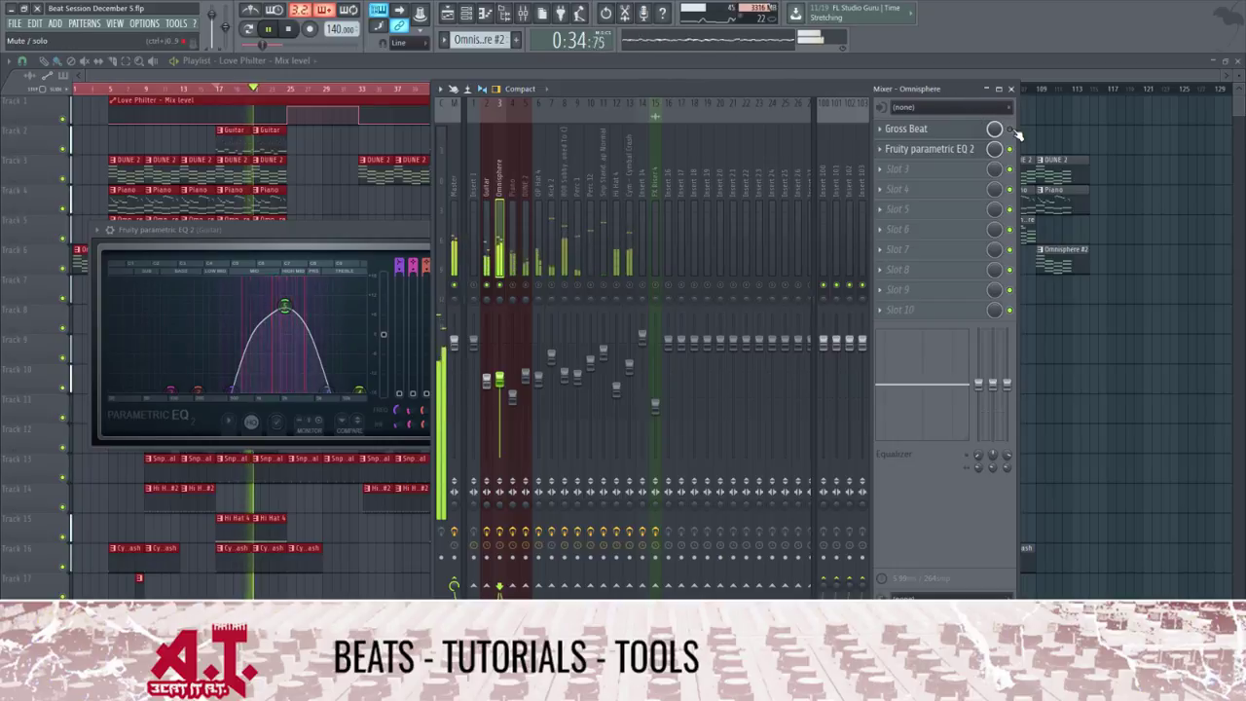
pyautogui.press('space')
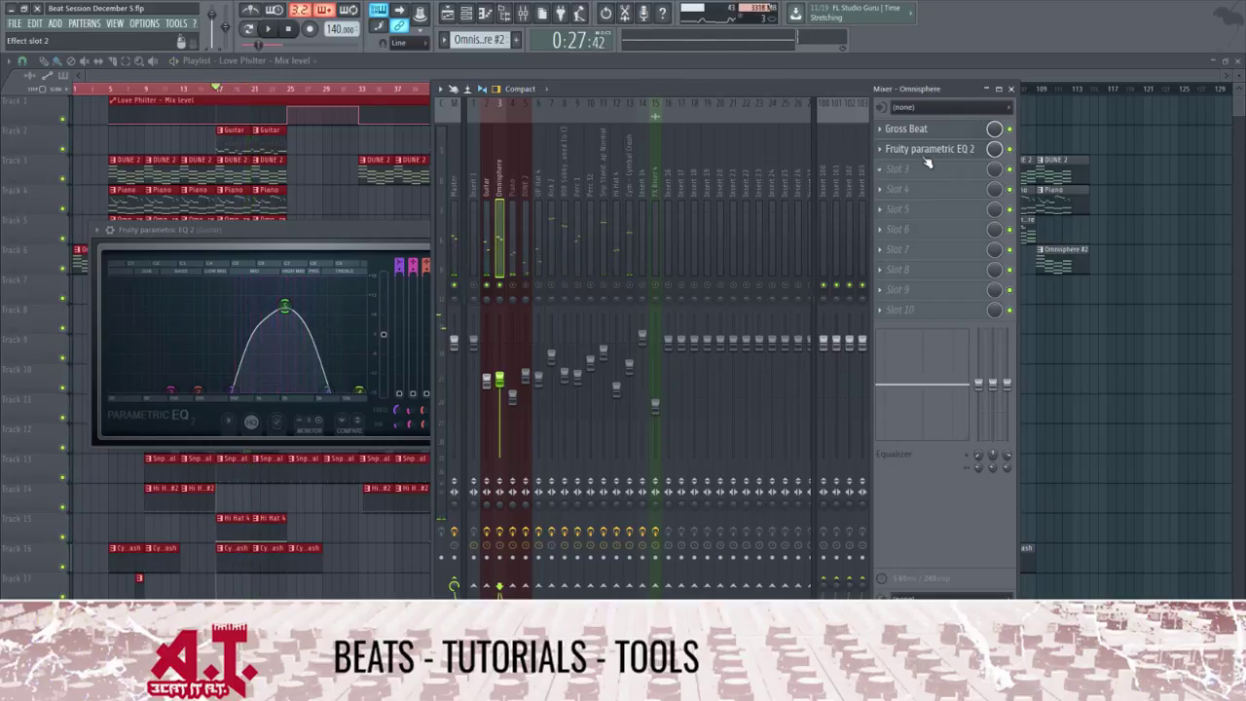
# Inspect the Omnisphere track's Fruity parametric EQ 2 curve during brief playback, then close its window
pyautogui.click(925, 152)
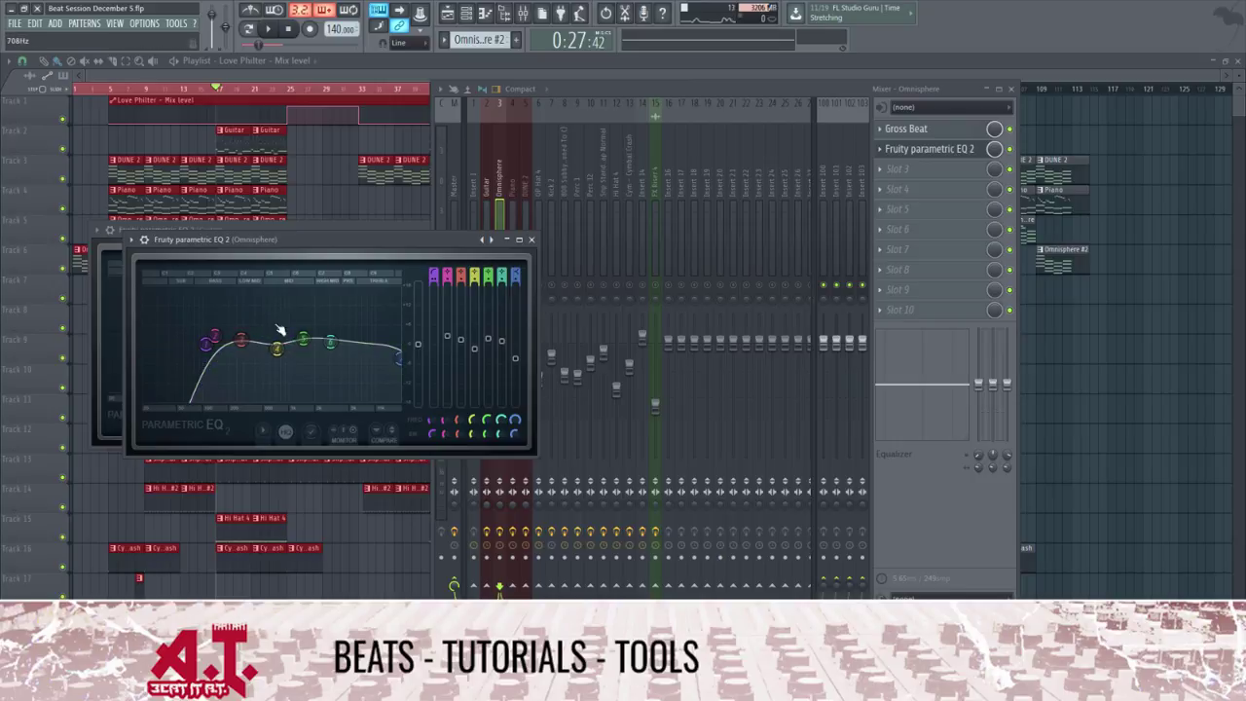
pyautogui.press('space')
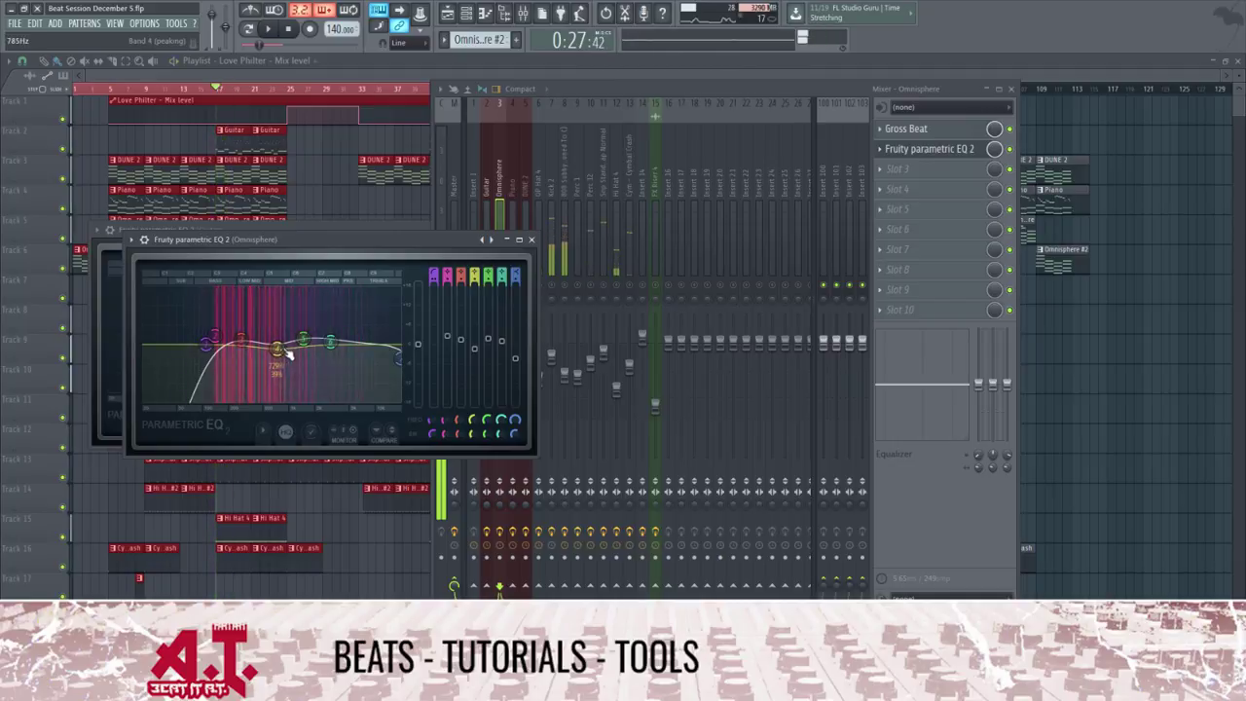
pyautogui.press('space')
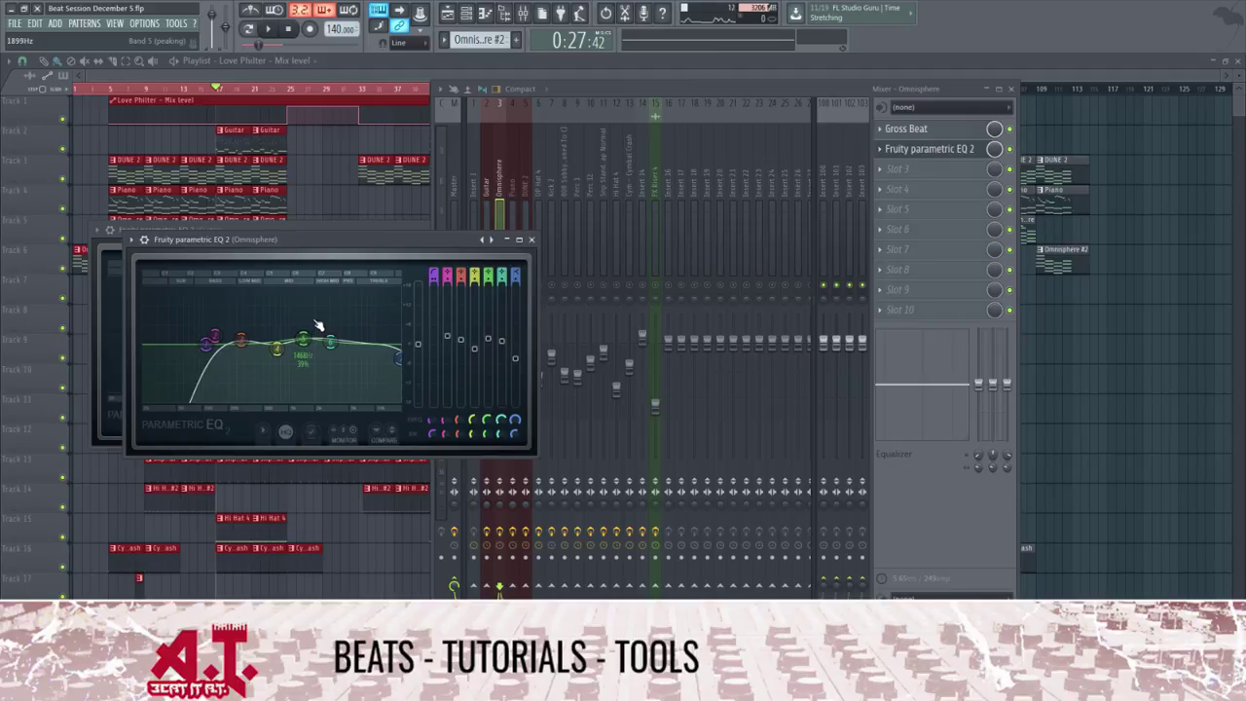
pyautogui.click(533, 240)
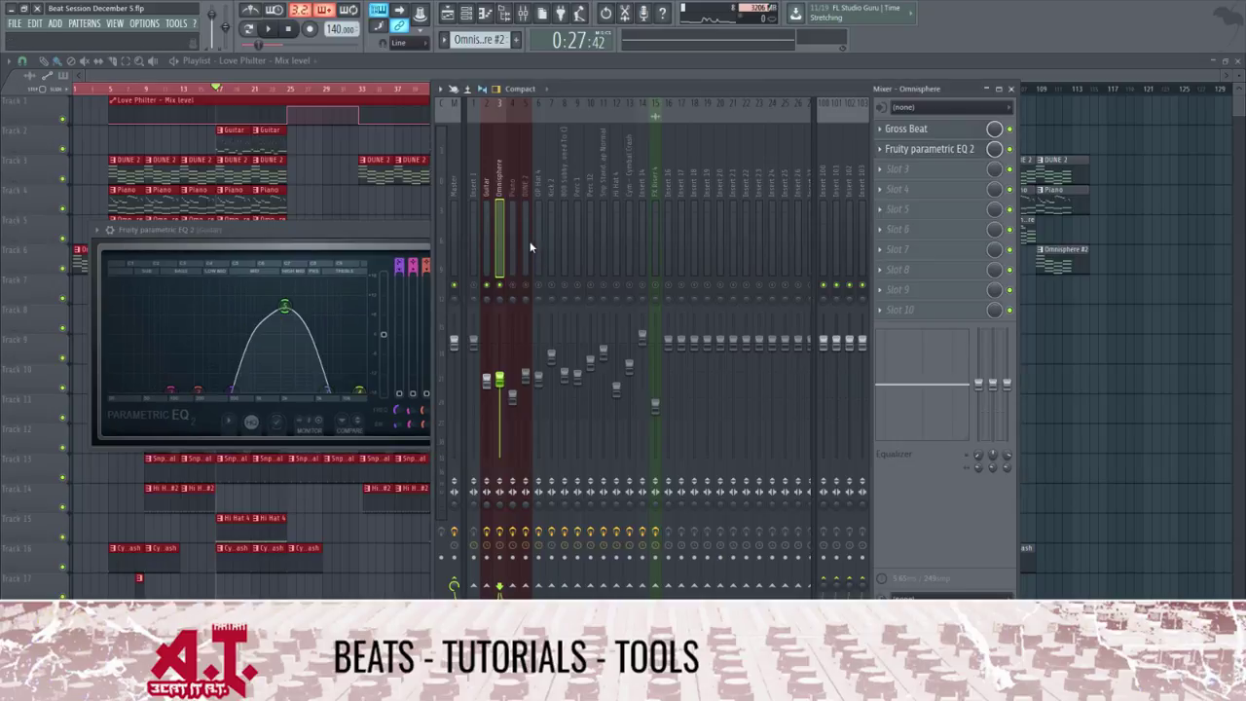
# View the Guitar track's Fruity parametric EQ 2 maximized, then restore the window and close it
pyautogui.click(424, 231)
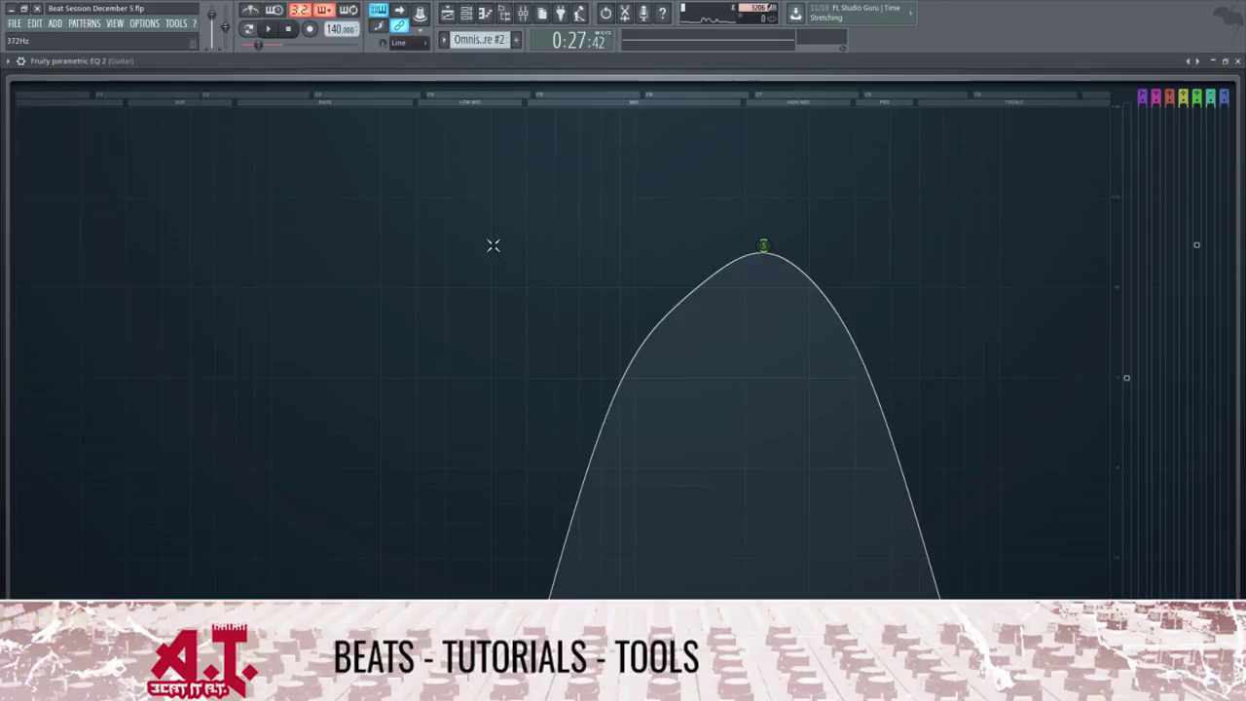
pyautogui.doubleClick(861, 63)
pyautogui.click(500, 232)
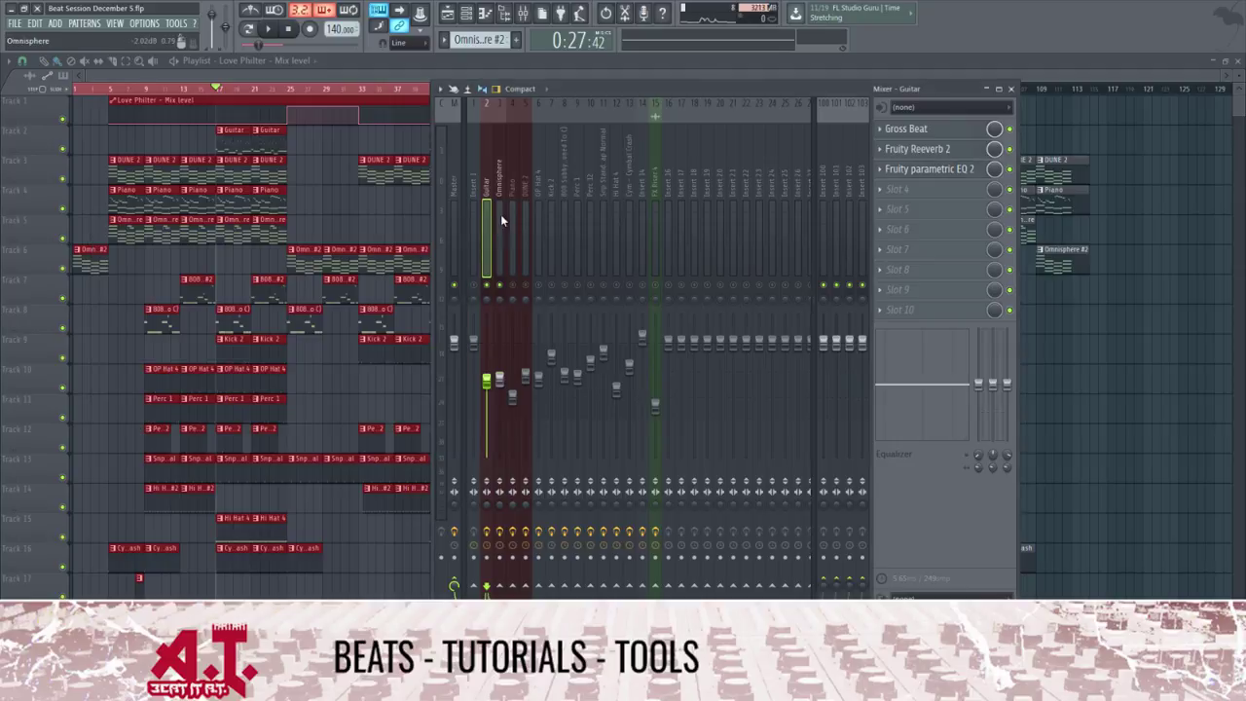
# Review the Omnisphere and Master effect chains, returning to the Omnisphere track
pyautogui.click(500, 214)
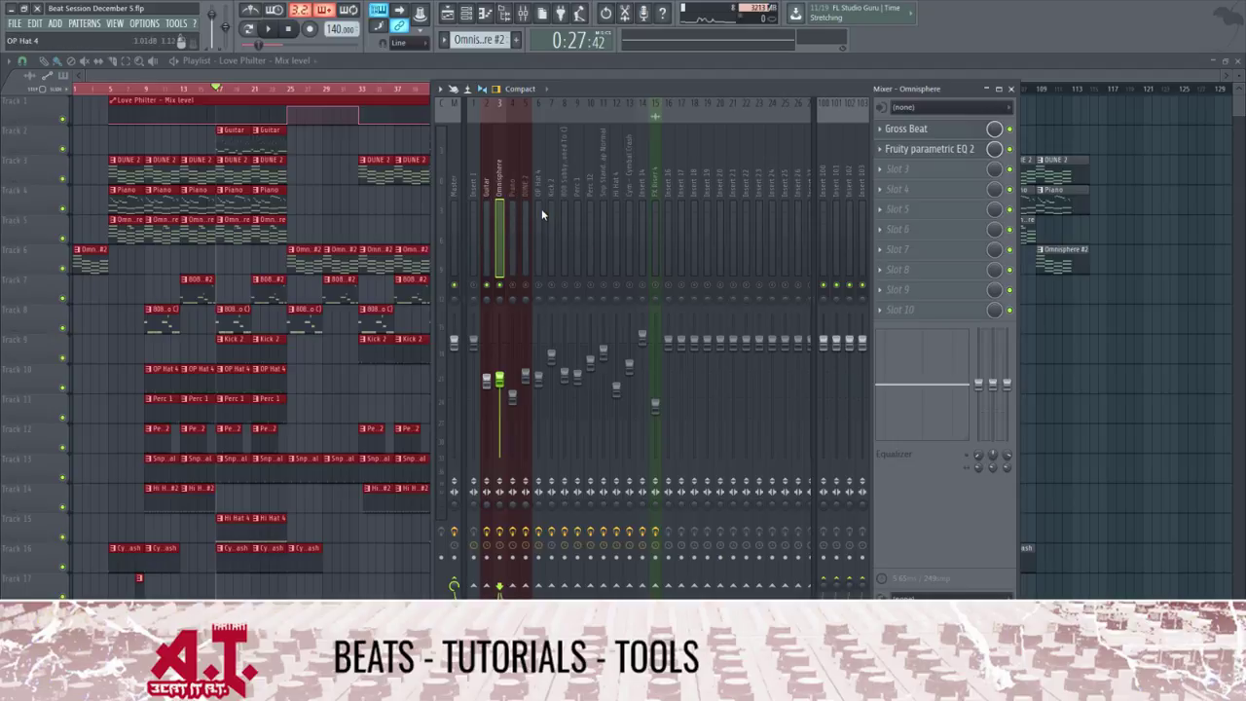
pyautogui.click(453, 257)
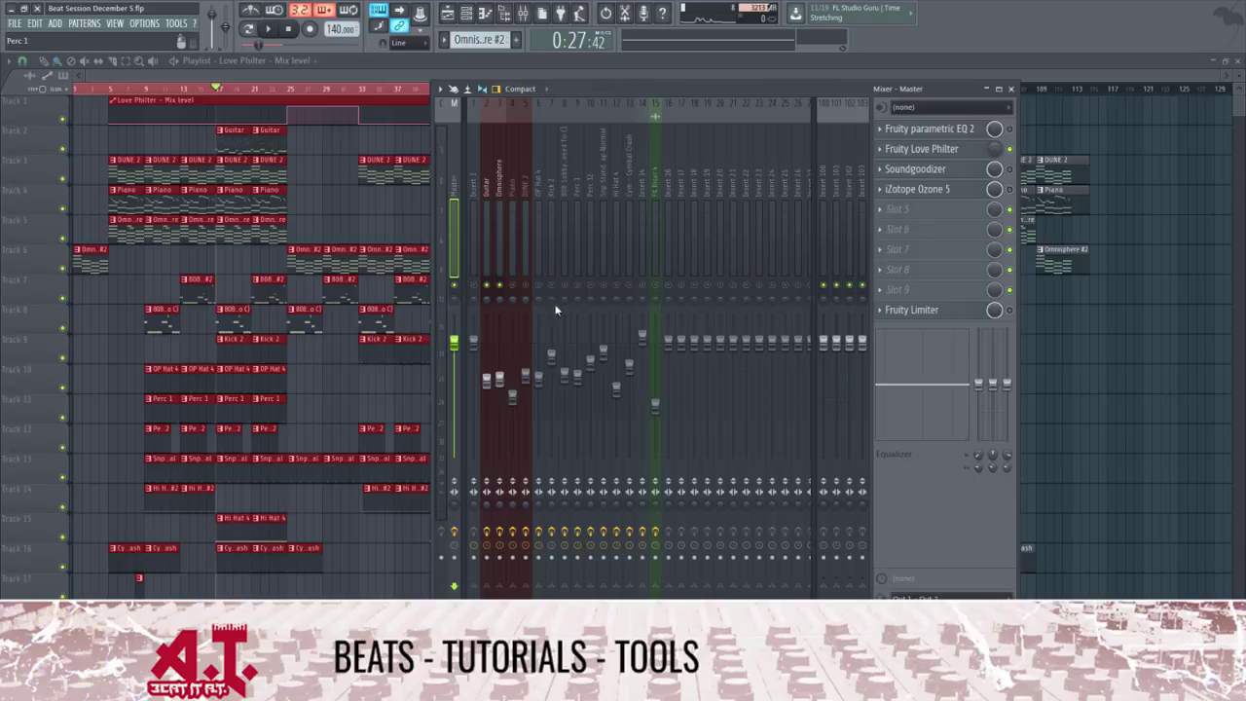
pyautogui.click(493, 213)
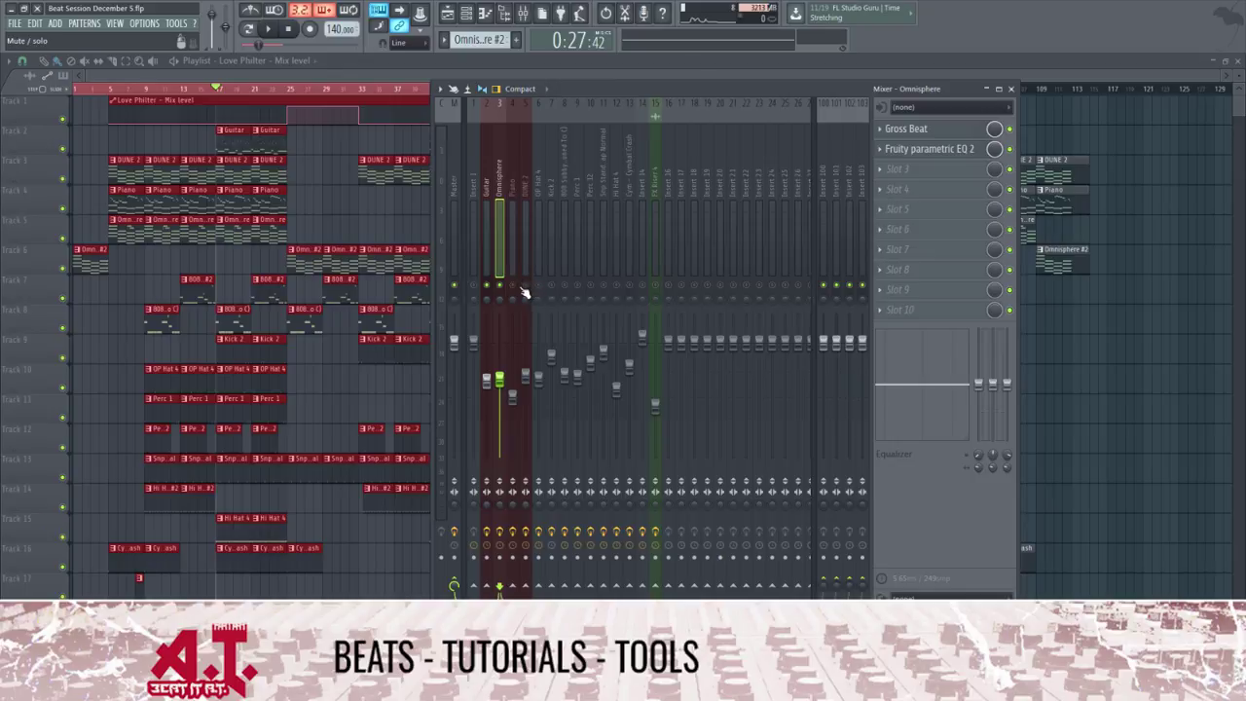
# Play the Piano track soloed and inspect its Fruity Reeverb 2 and Fruity parametric EQ 2, closing both windows
pyautogui.click(517, 250)
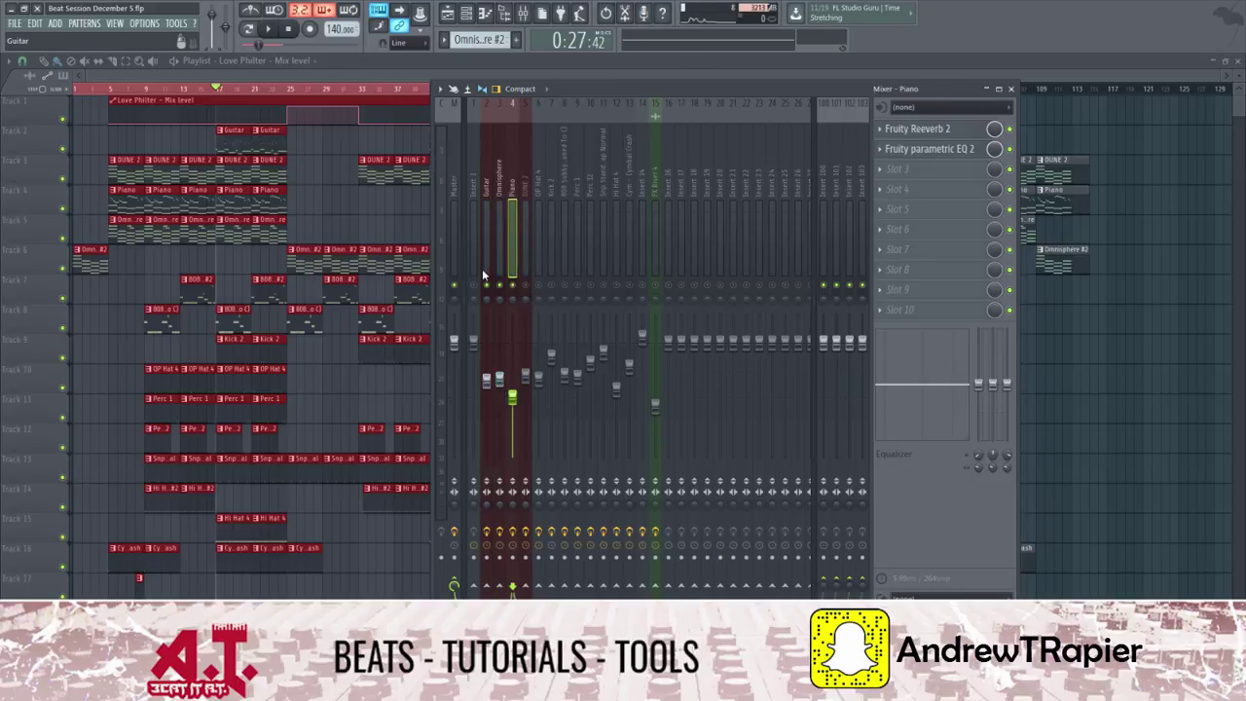
pyautogui.press('space')
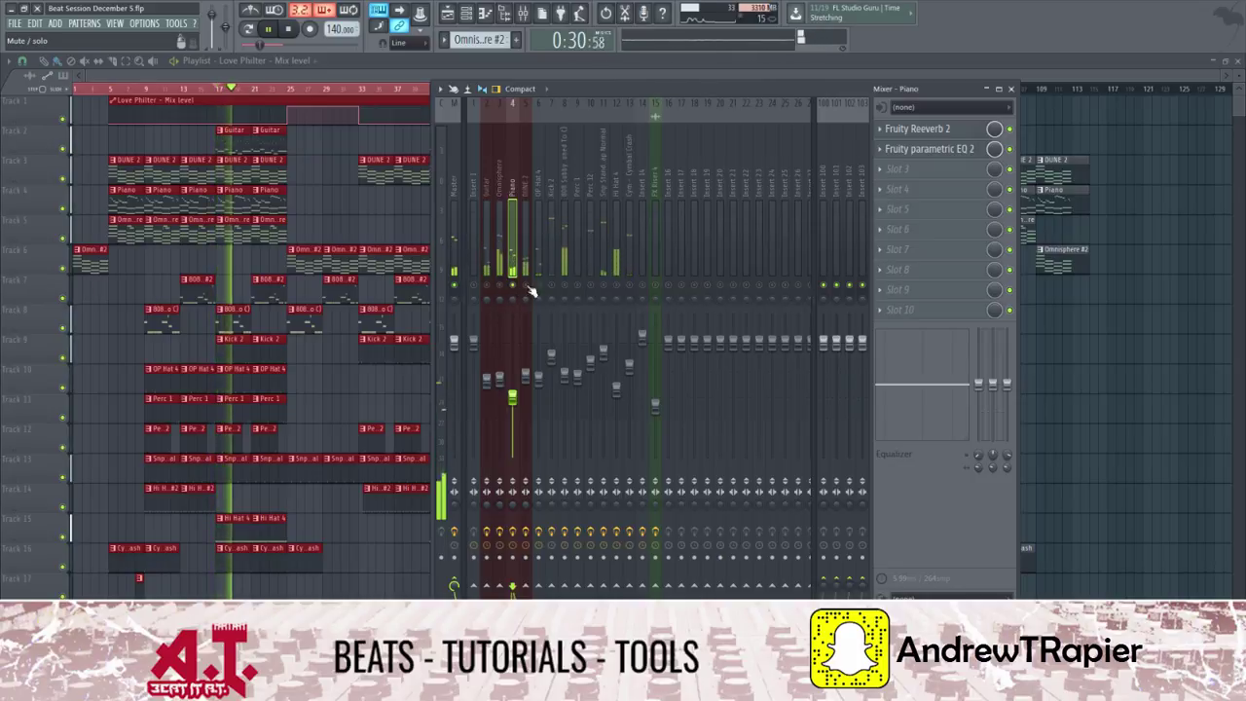
pyautogui.click(920, 129)
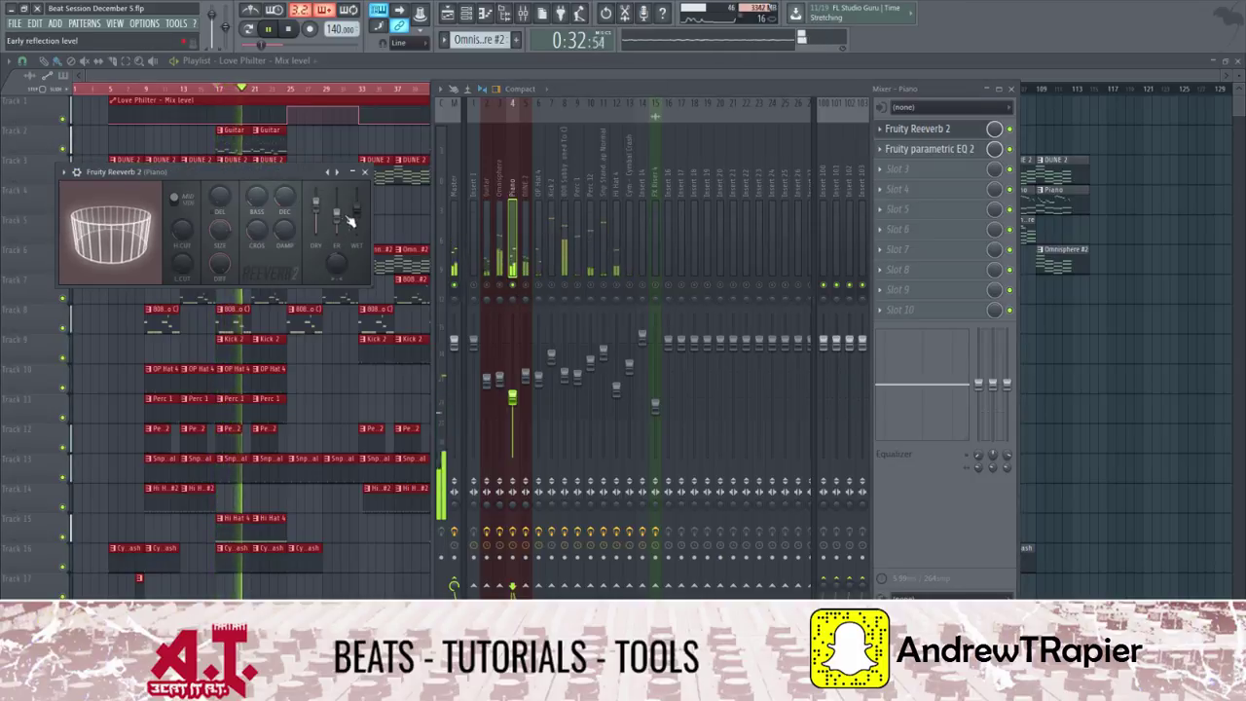
pyautogui.press('space')
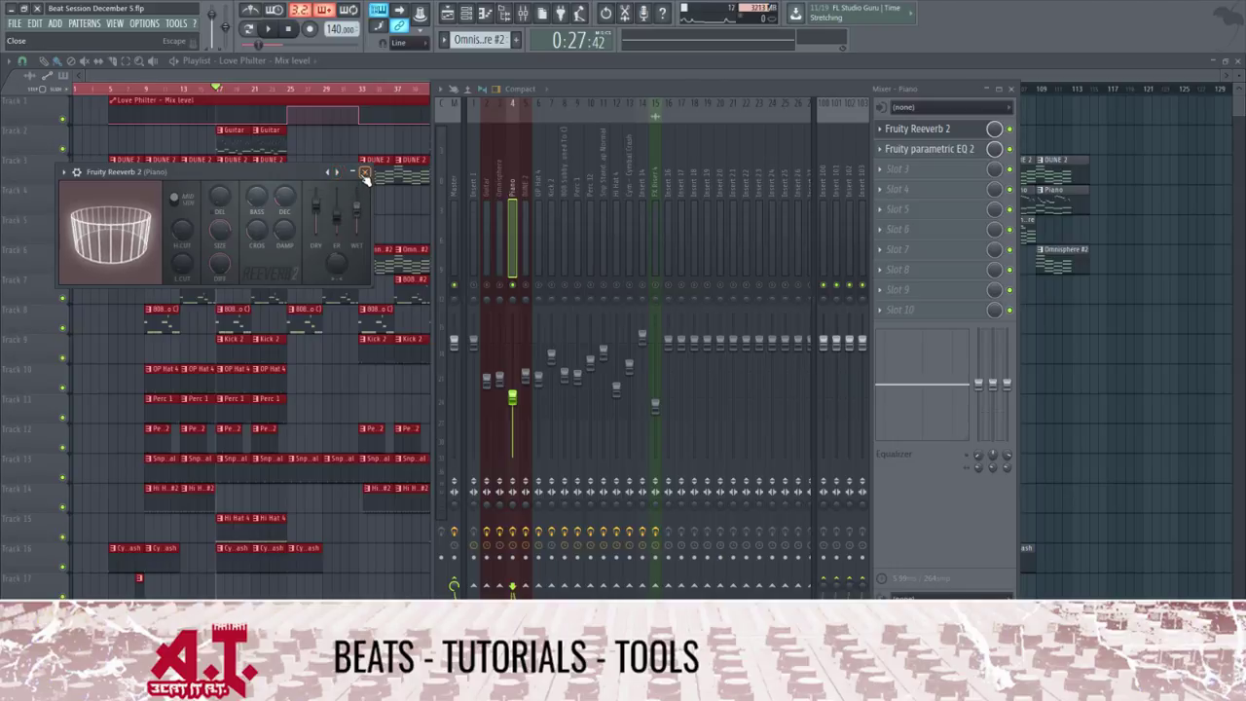
pyautogui.click(365, 173)
pyautogui.click(981, 154)
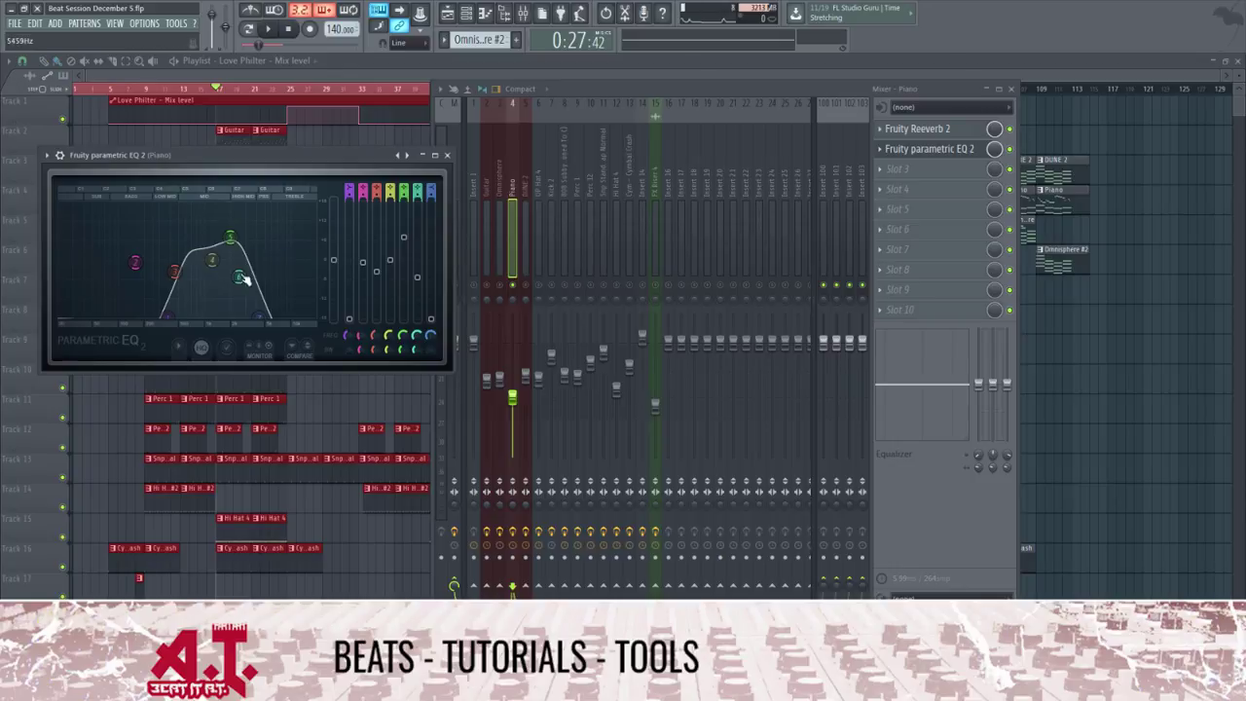
pyautogui.click(447, 154)
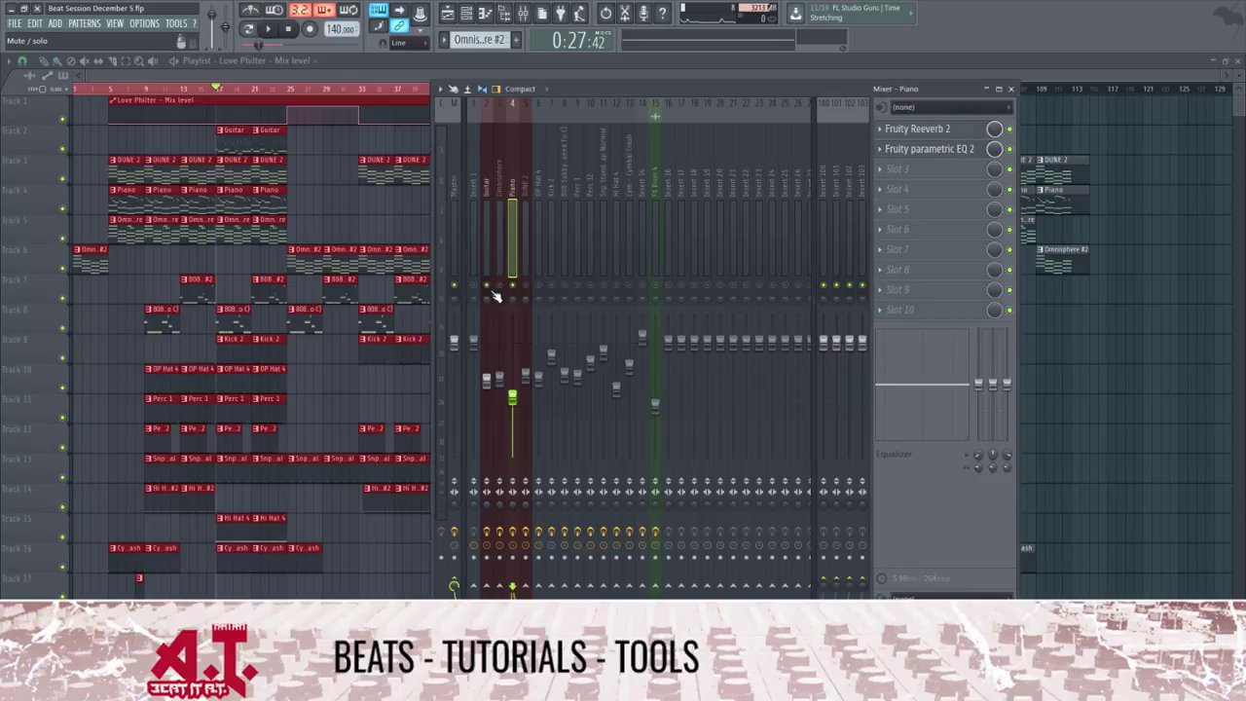
# Play the Guitar, Omnisphere and Piano tracks together, then review the Omnisphere and Piano effect chains with playback stopped
pyautogui.press('space')
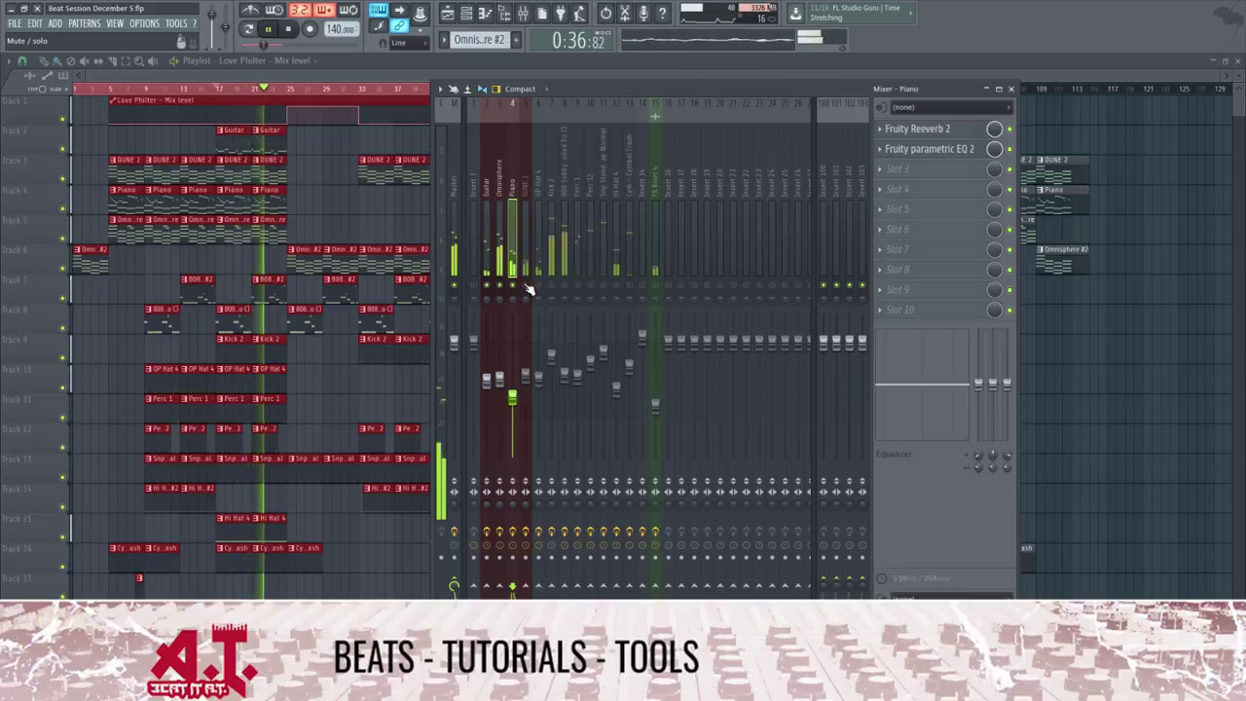
pyautogui.press('space')
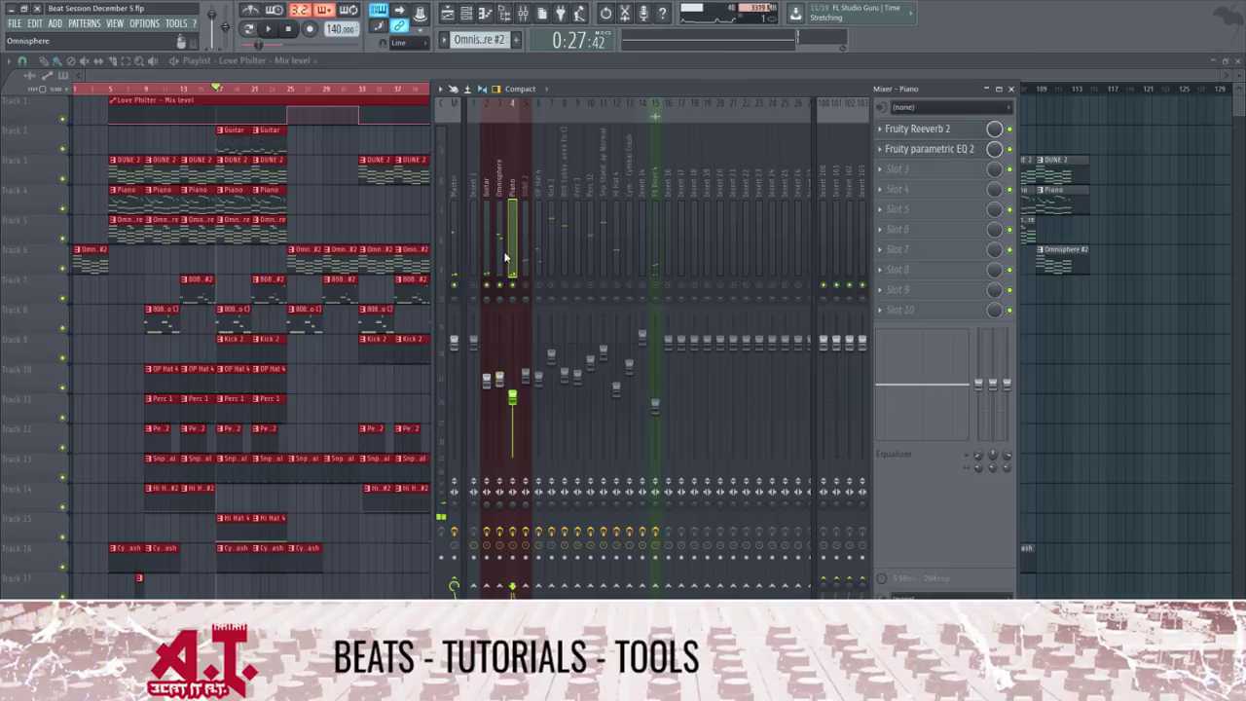
pyautogui.click(496, 261)
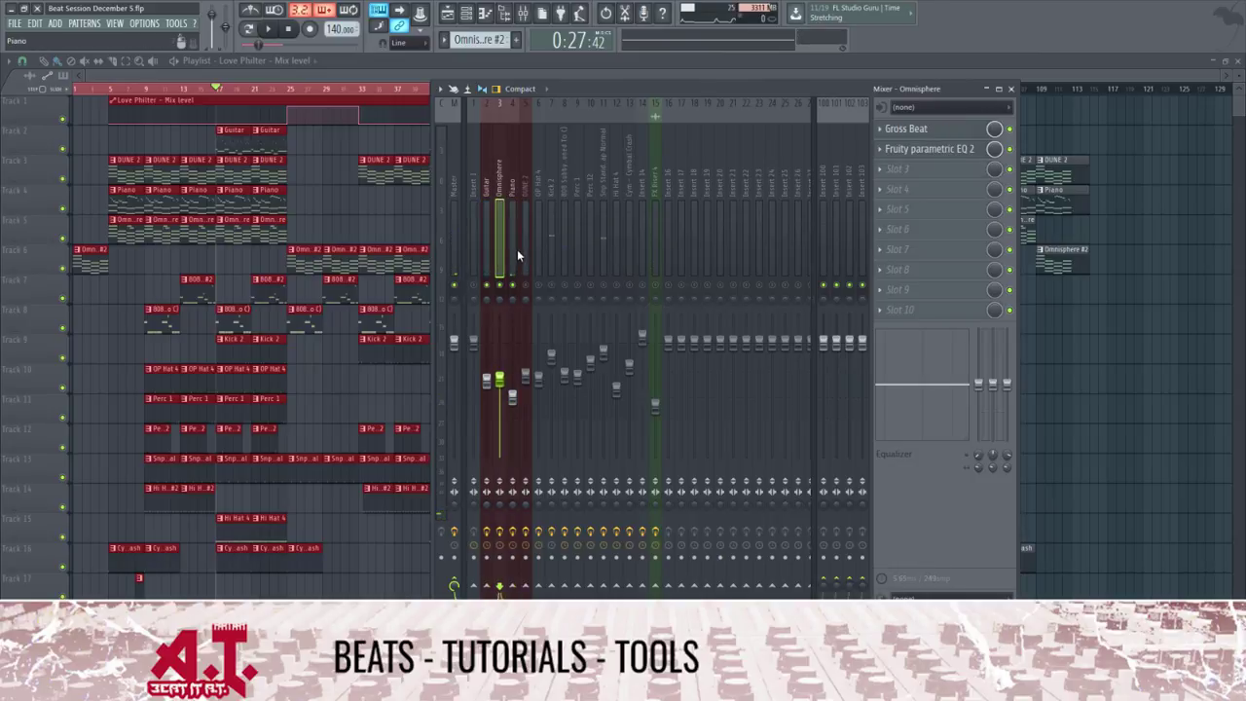
pyautogui.click(517, 251)
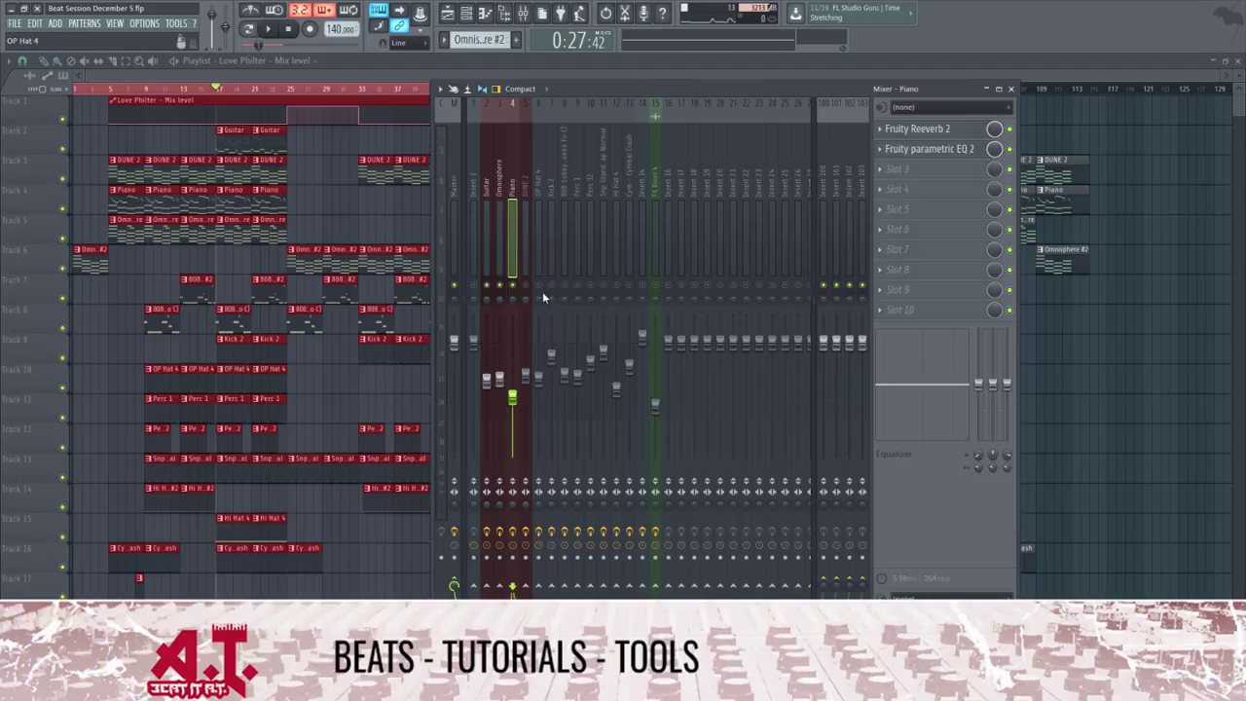
# Select the DUNE 2 mixer track, solo it, and play it alone from bar 17 before stopping playback
pyautogui.click(532, 233)
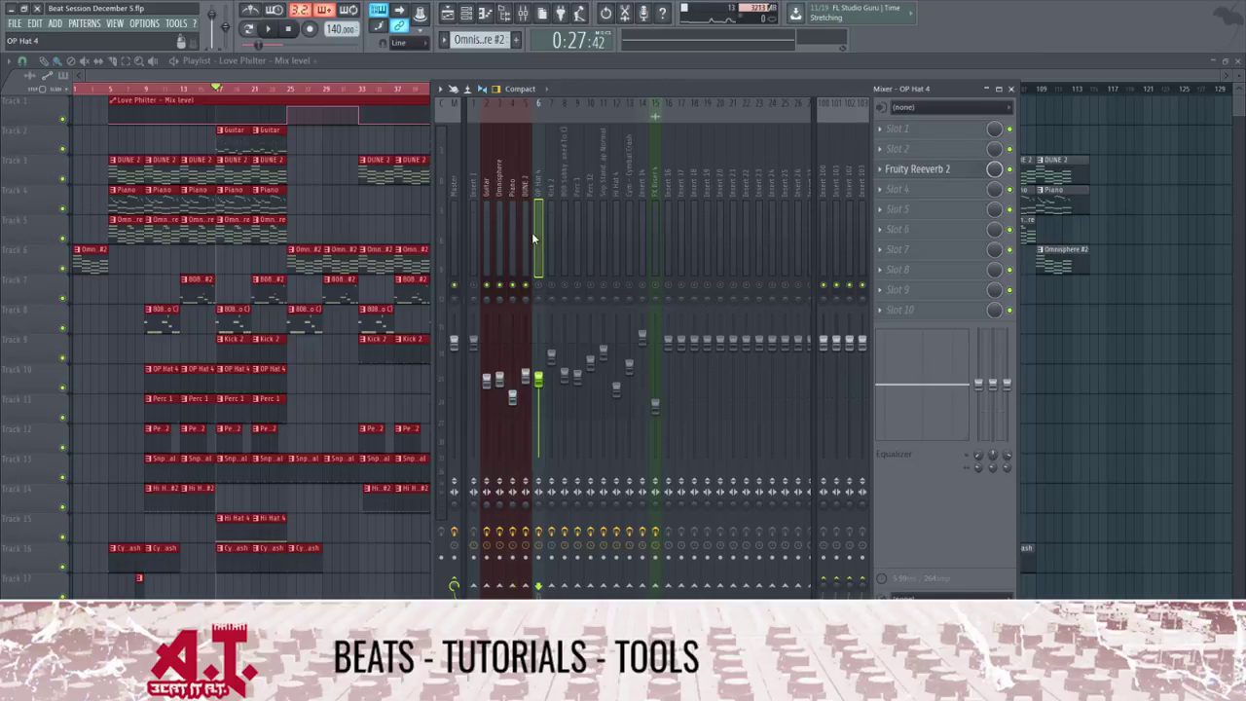
pyautogui.click(527, 251)
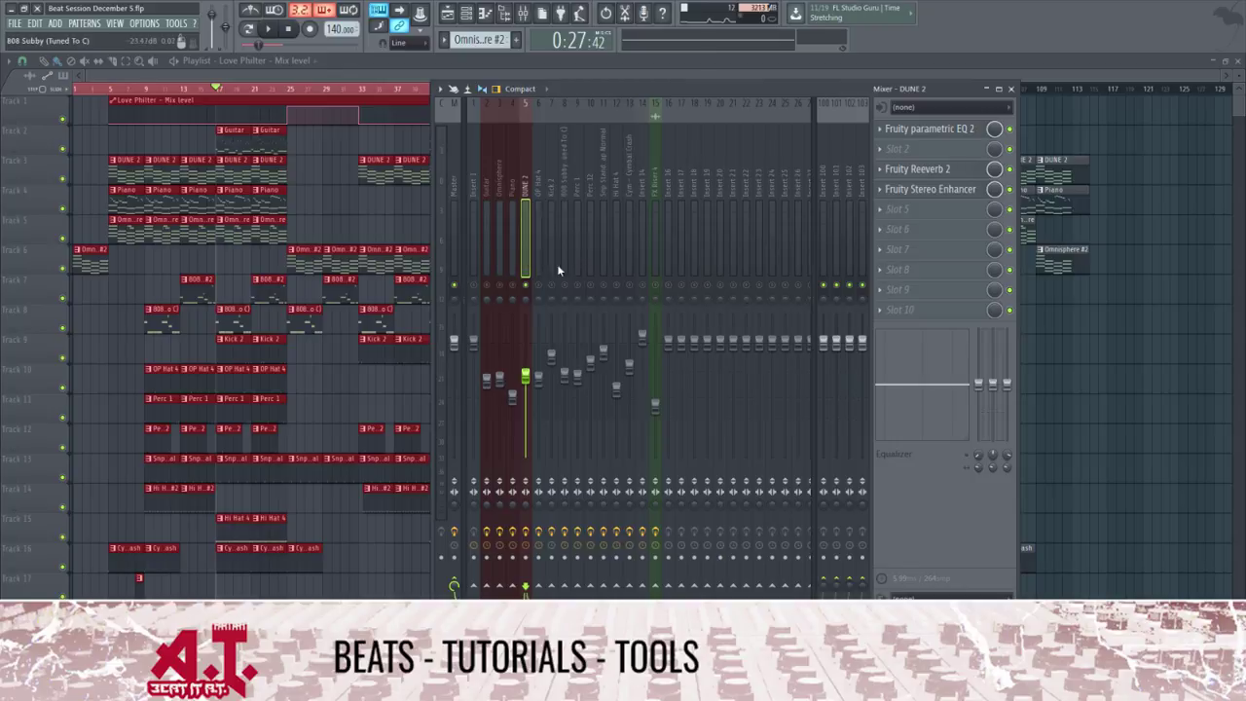
pyautogui.press('space')
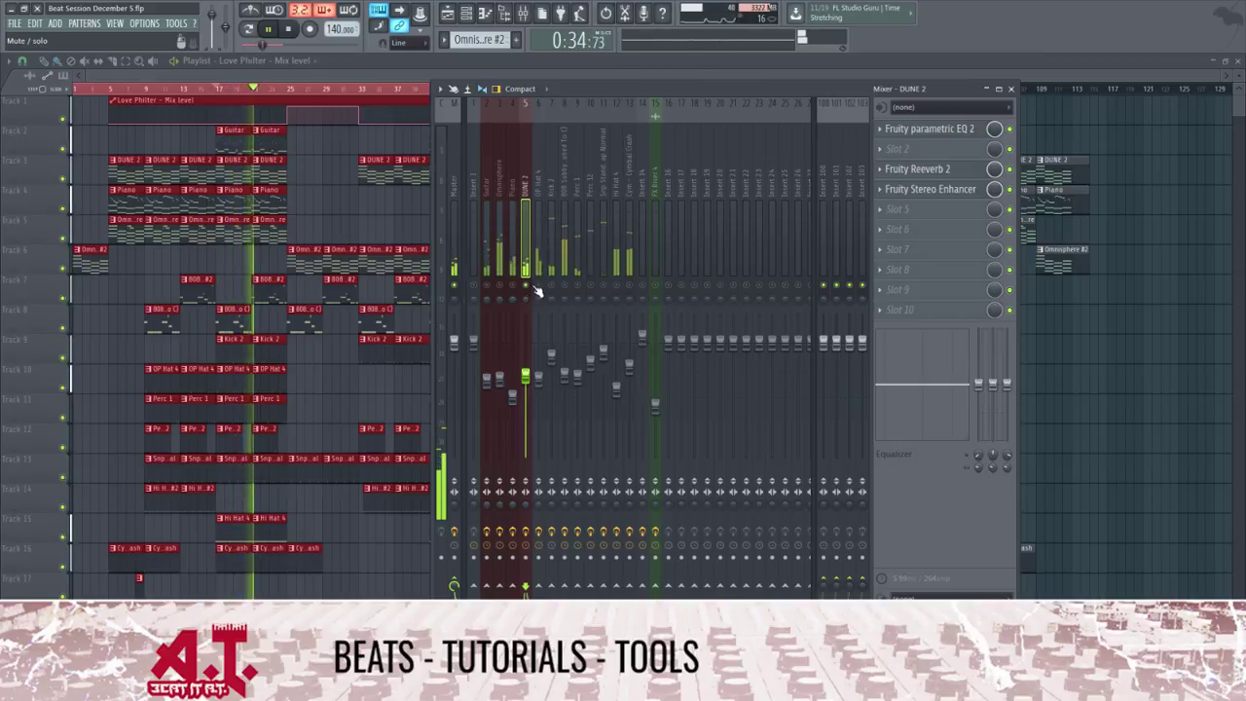
pyautogui.press('space')
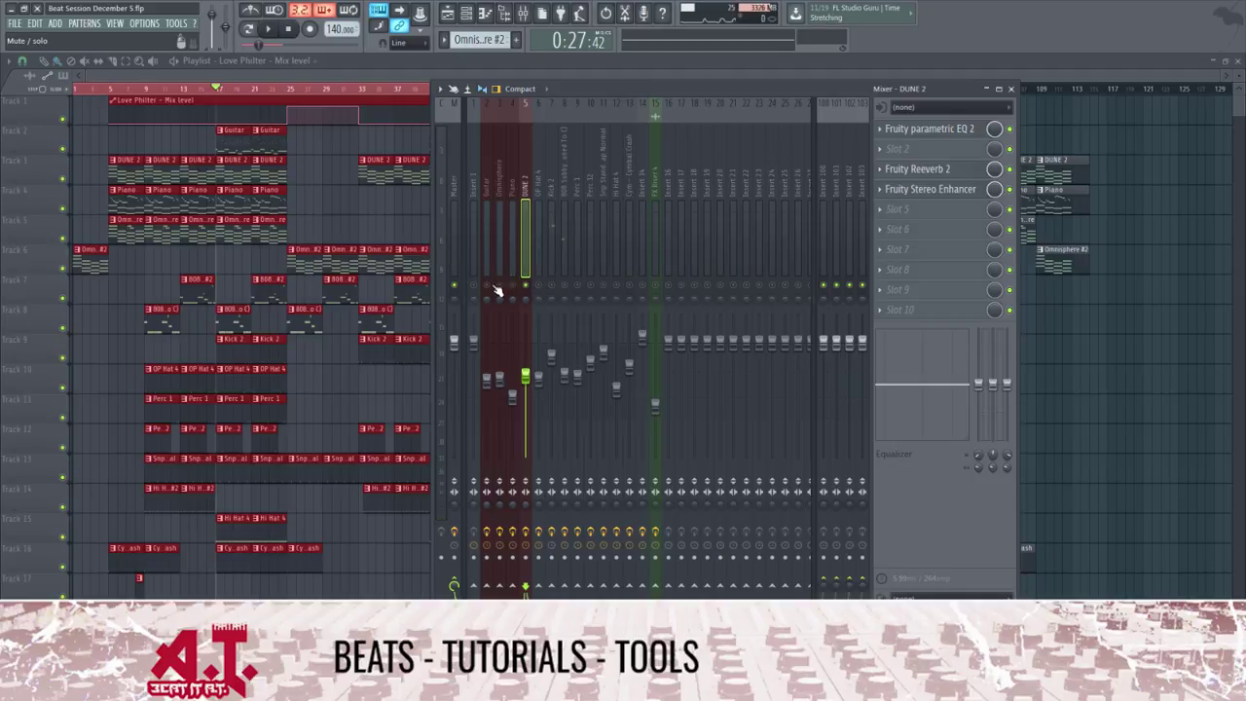
# Unmute Omnisphere alongside DUNE 2 and compare the two tracks' effect chains, ending on DUNE 2
pyautogui.click(505, 234)
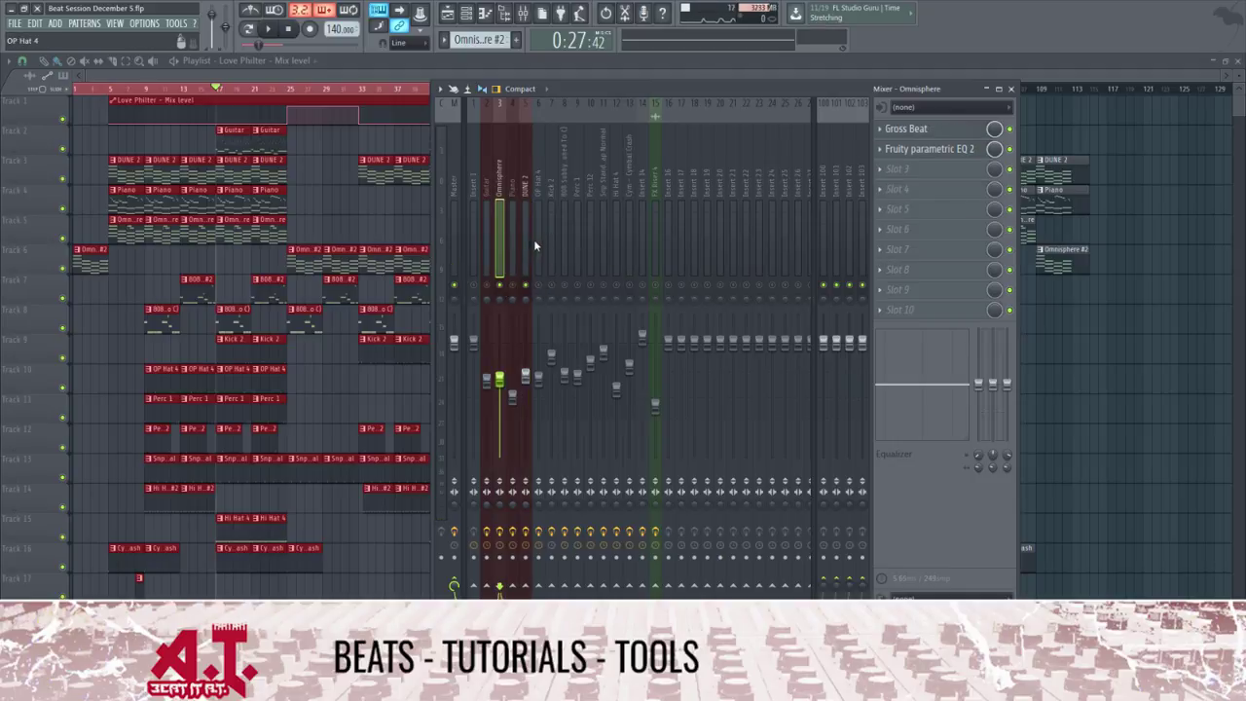
pyautogui.click(527, 243)
pyautogui.click(497, 236)
pyautogui.click(524, 163)
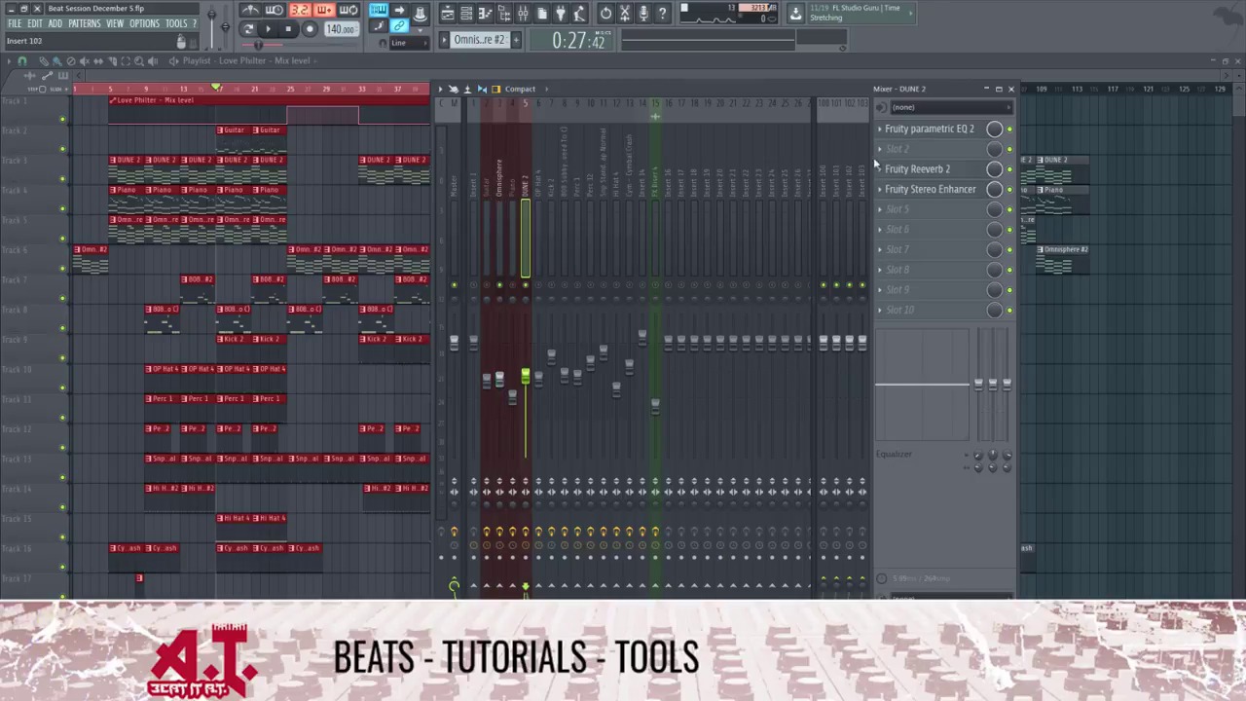
# Inspect the Fruity Stereo Enhancer, Fruity Reeverb 2 and Fruity parametric EQ 2 on DUNE 2, closing each plugin window
pyautogui.click(959, 190)
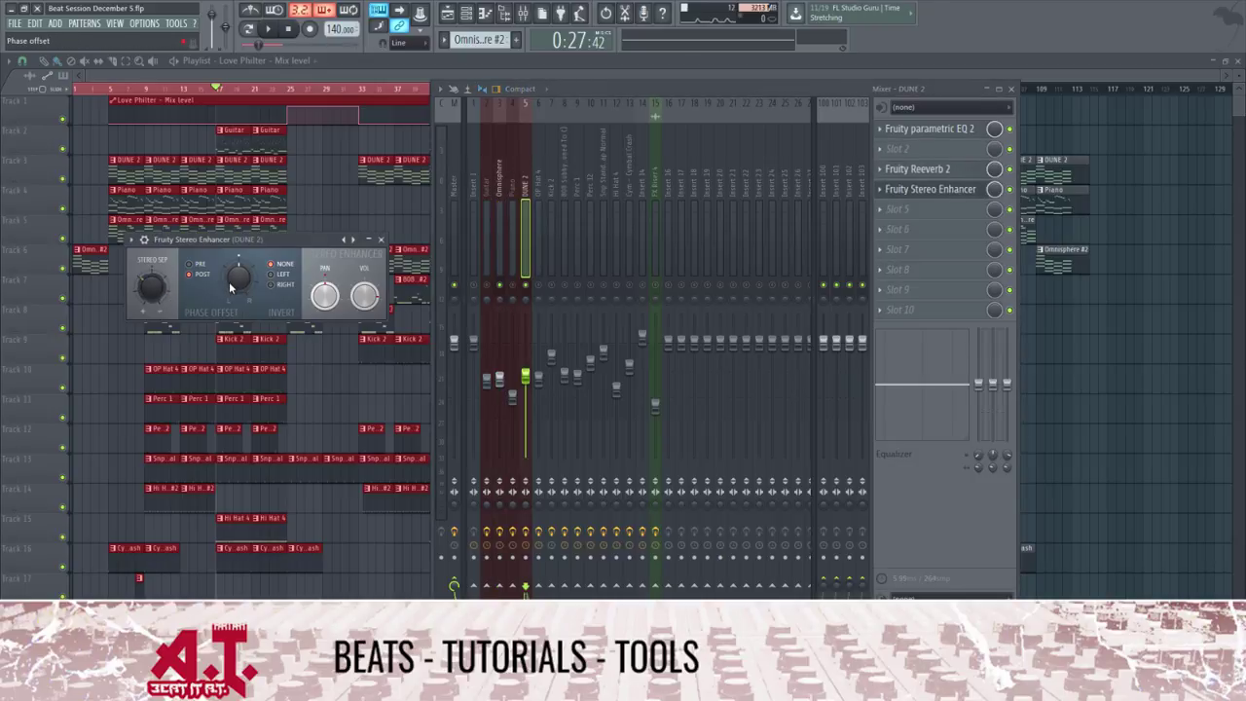
pyautogui.click(380, 239)
pyautogui.click(930, 168)
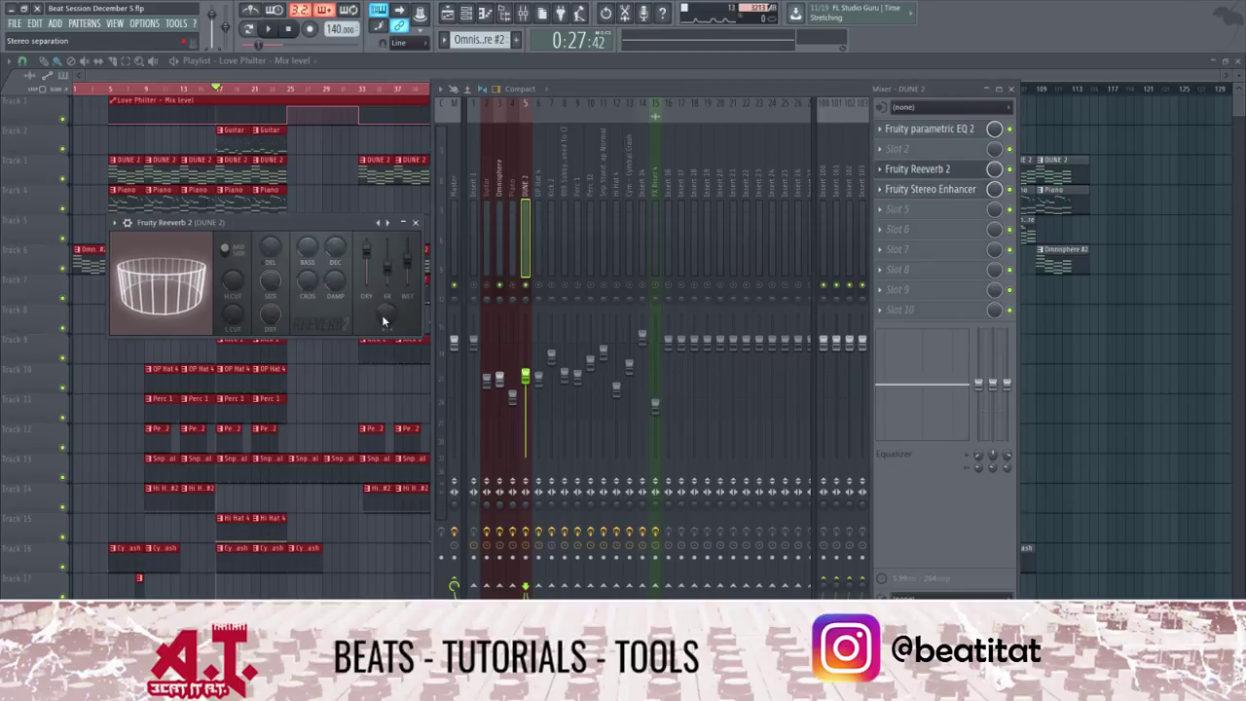
pyautogui.click(963, 137)
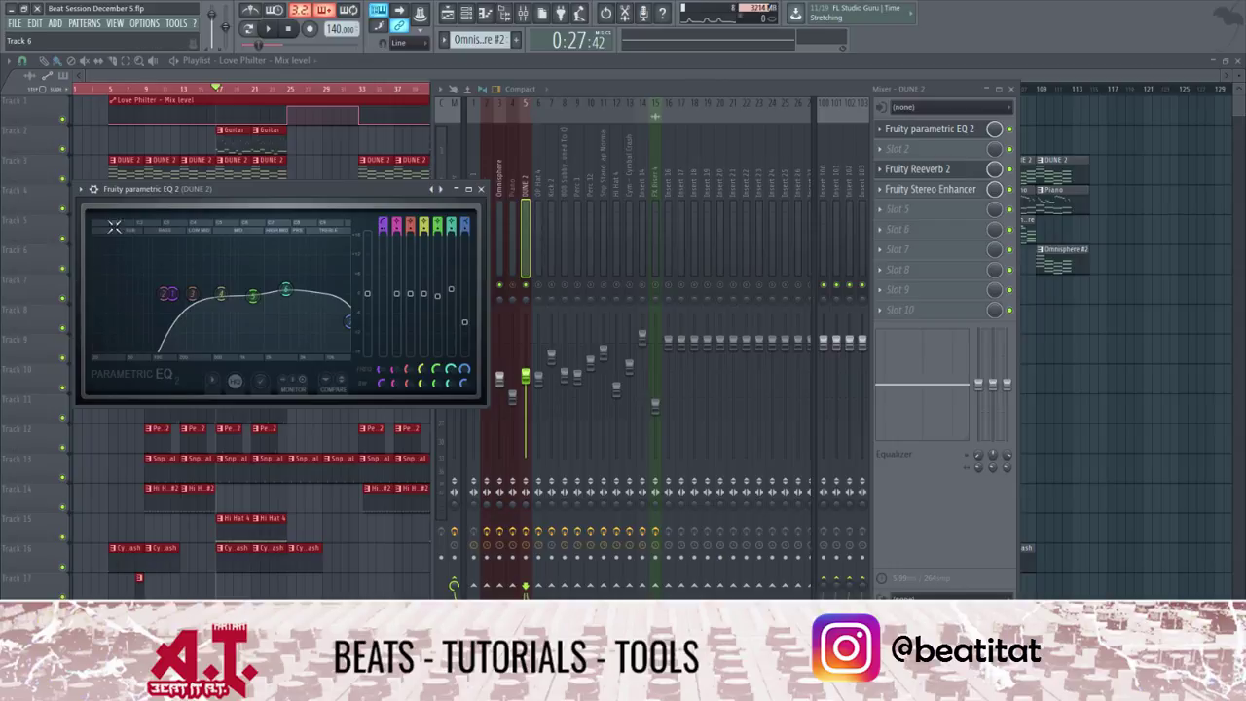
pyautogui.click(481, 189)
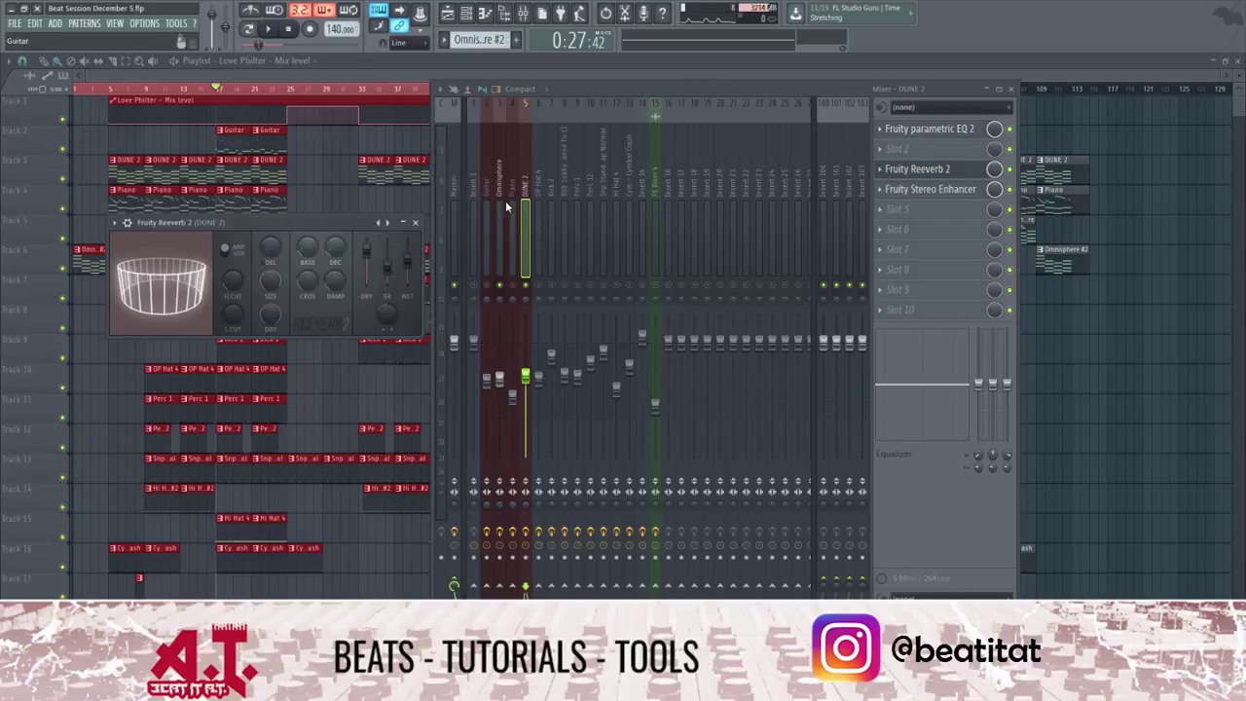
pyautogui.click(428, 214)
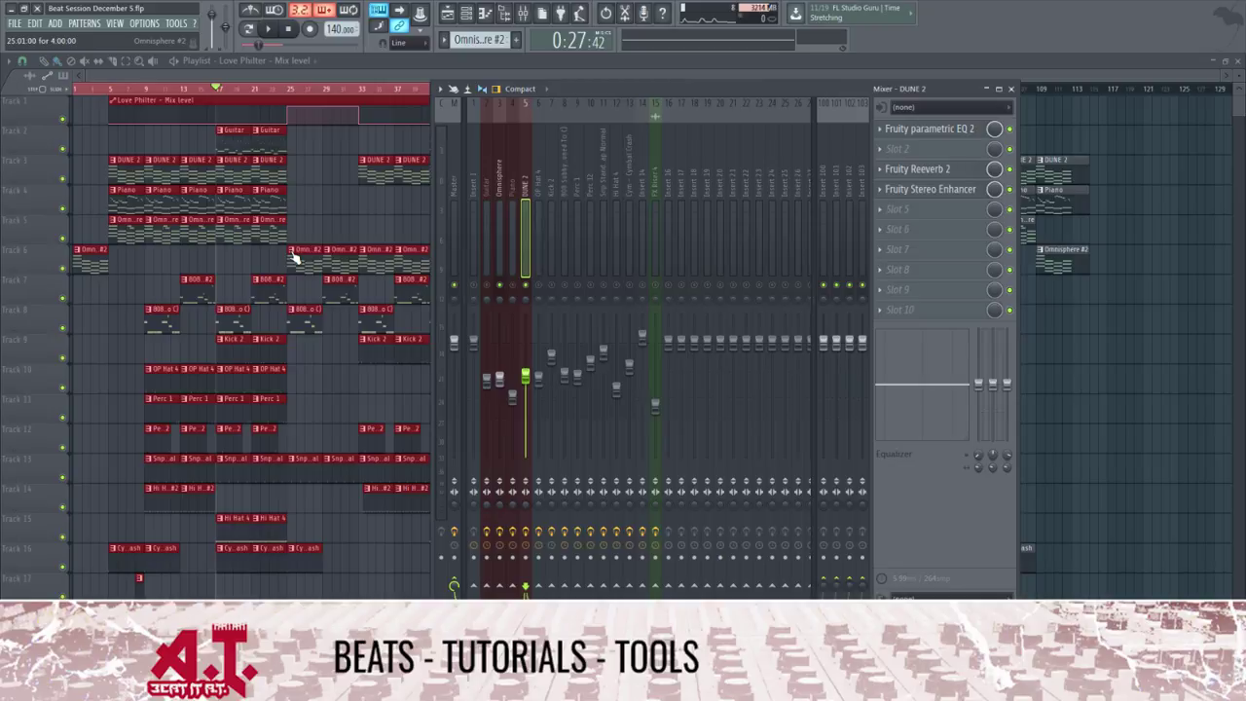
# Play Omnisphere and DUNE 2 together, then unmute Piano and Guitar and replay all four melodies from bar 17
pyautogui.press('space')
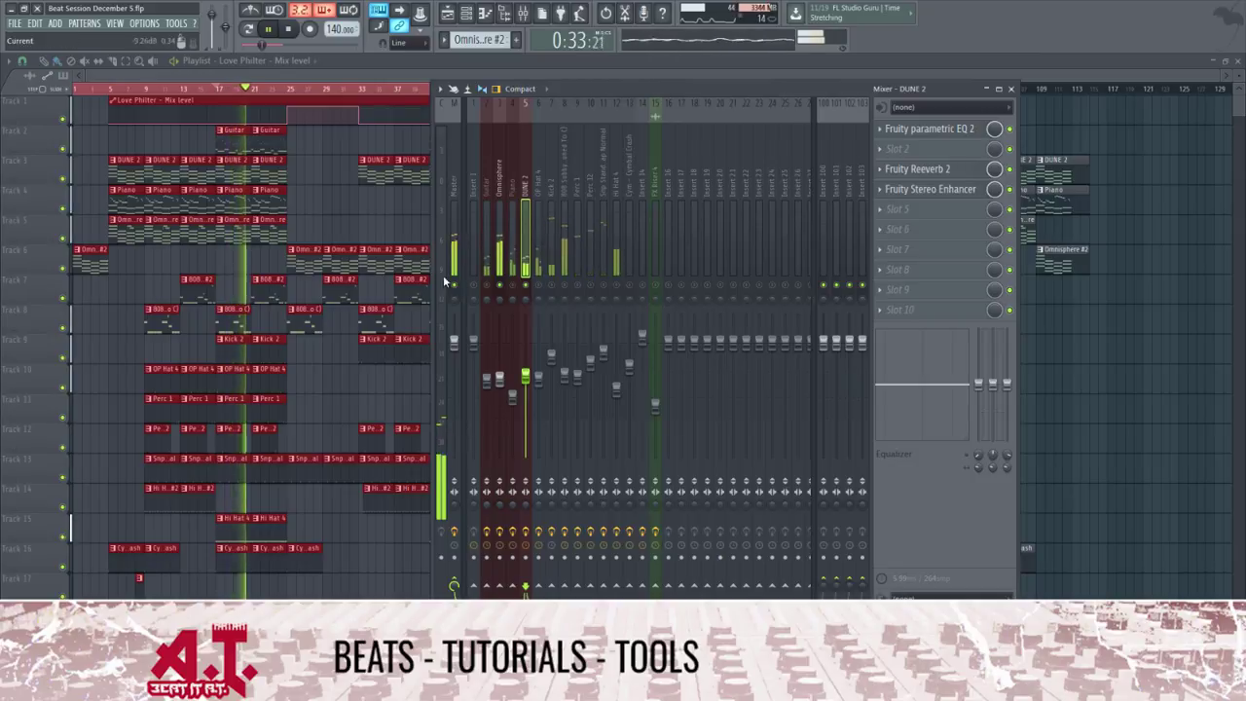
pyautogui.press('space')
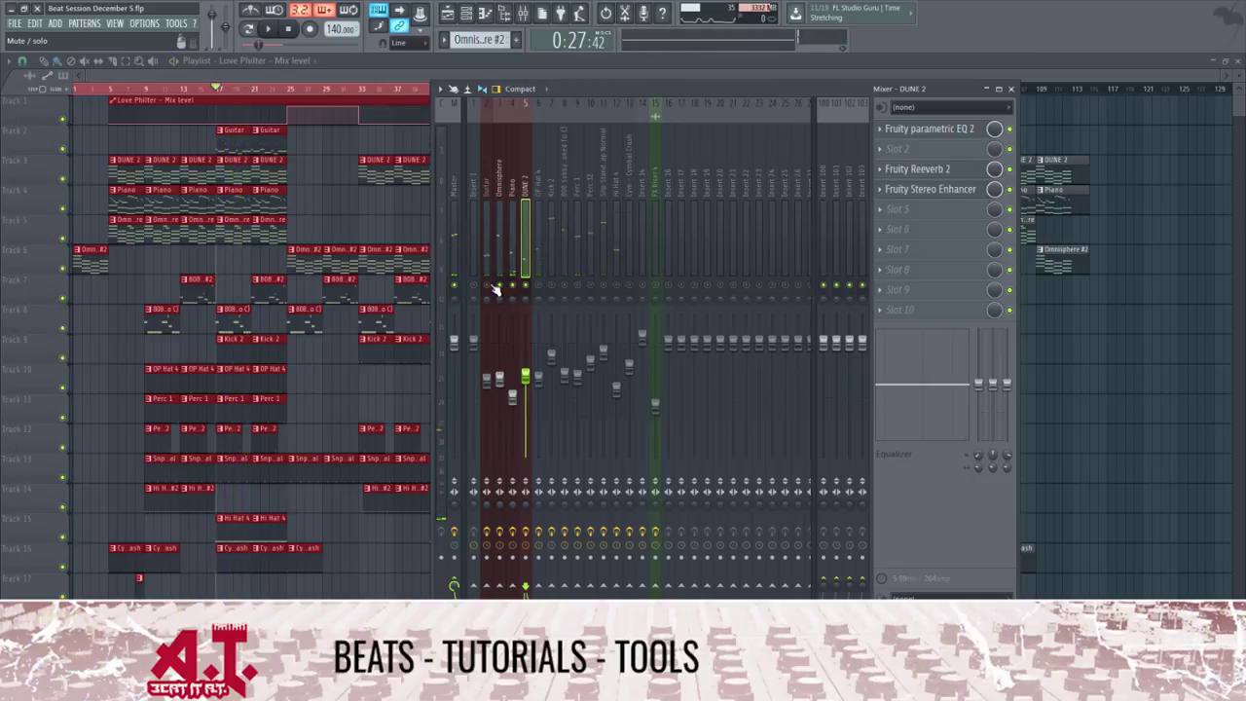
pyautogui.press('space')
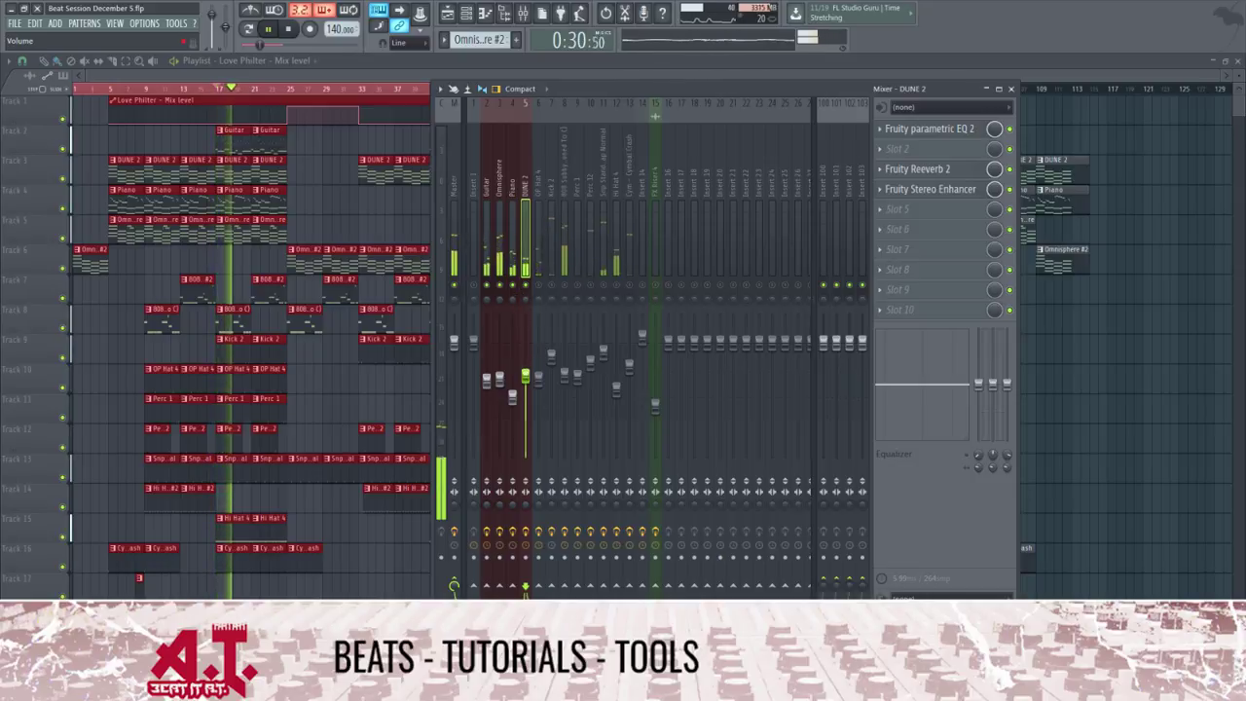
# Balance the Guitar, Omnisphere, Piano and DUNE 2 faders during playback, setting Omnisphere to -7.1 dB, and stop playback
pyautogui.click(508, 387)
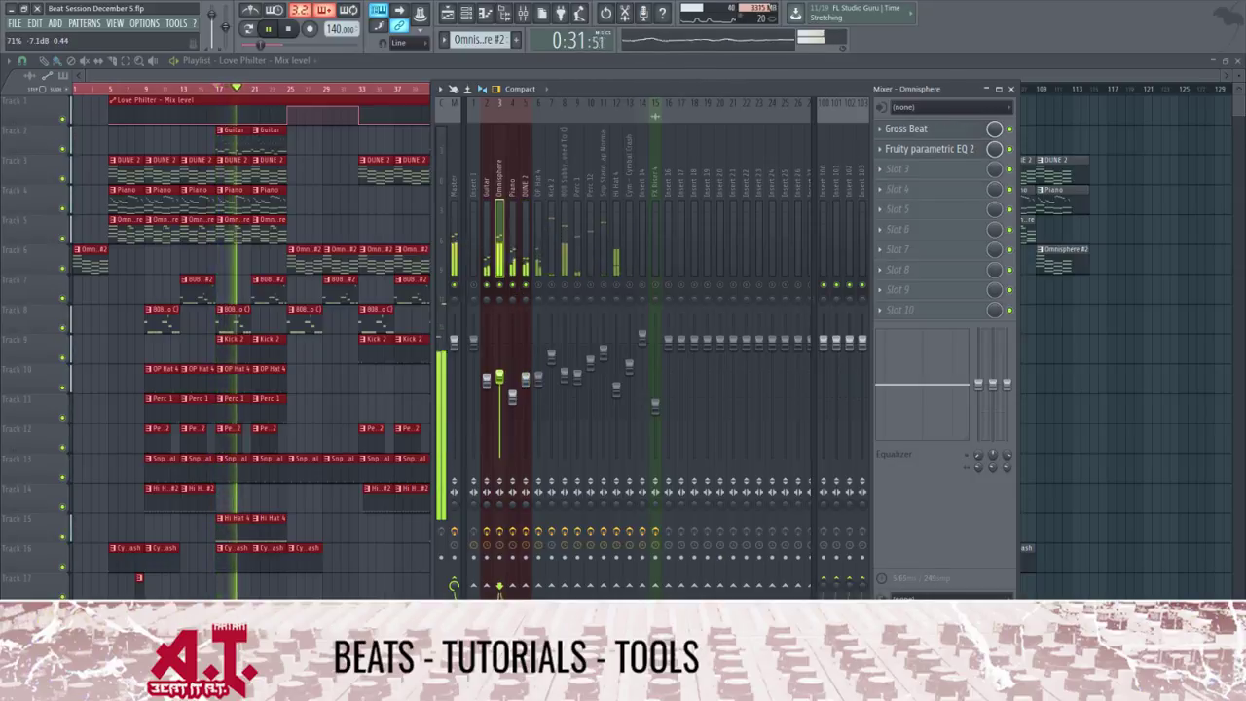
pyautogui.click(486, 380)
pyautogui.click(524, 381)
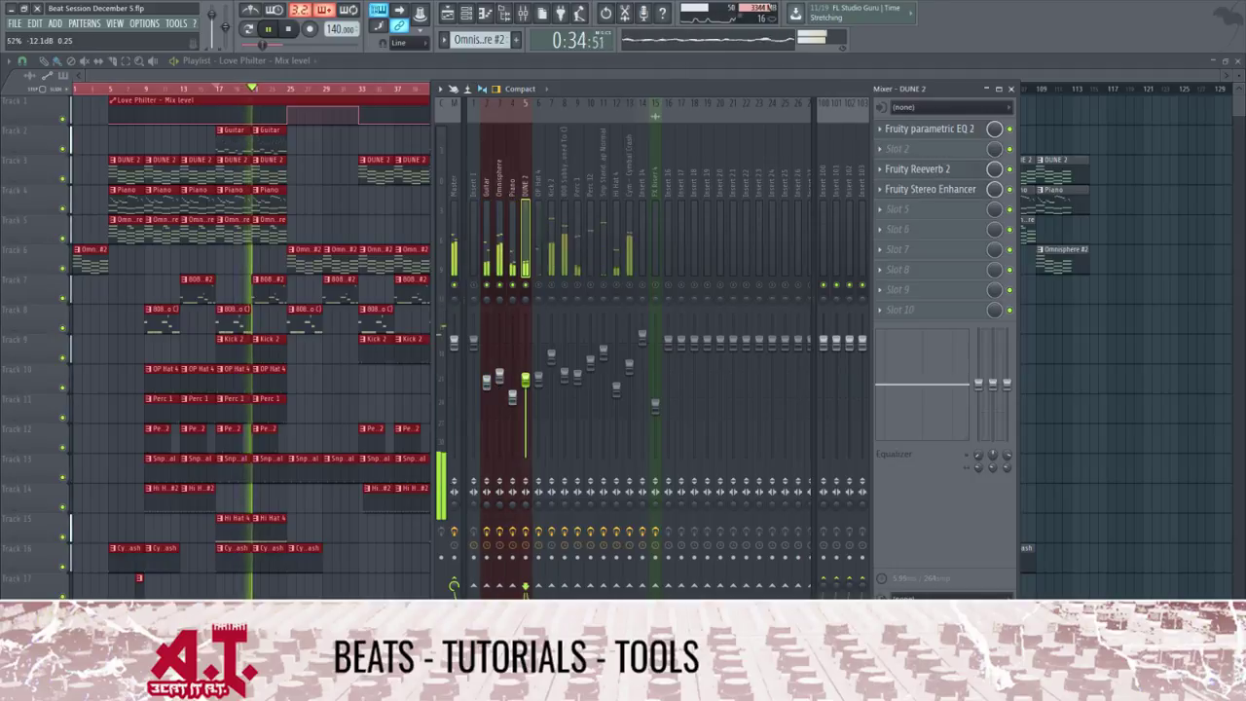
pyautogui.click(487, 292)
pyautogui.click(512, 292)
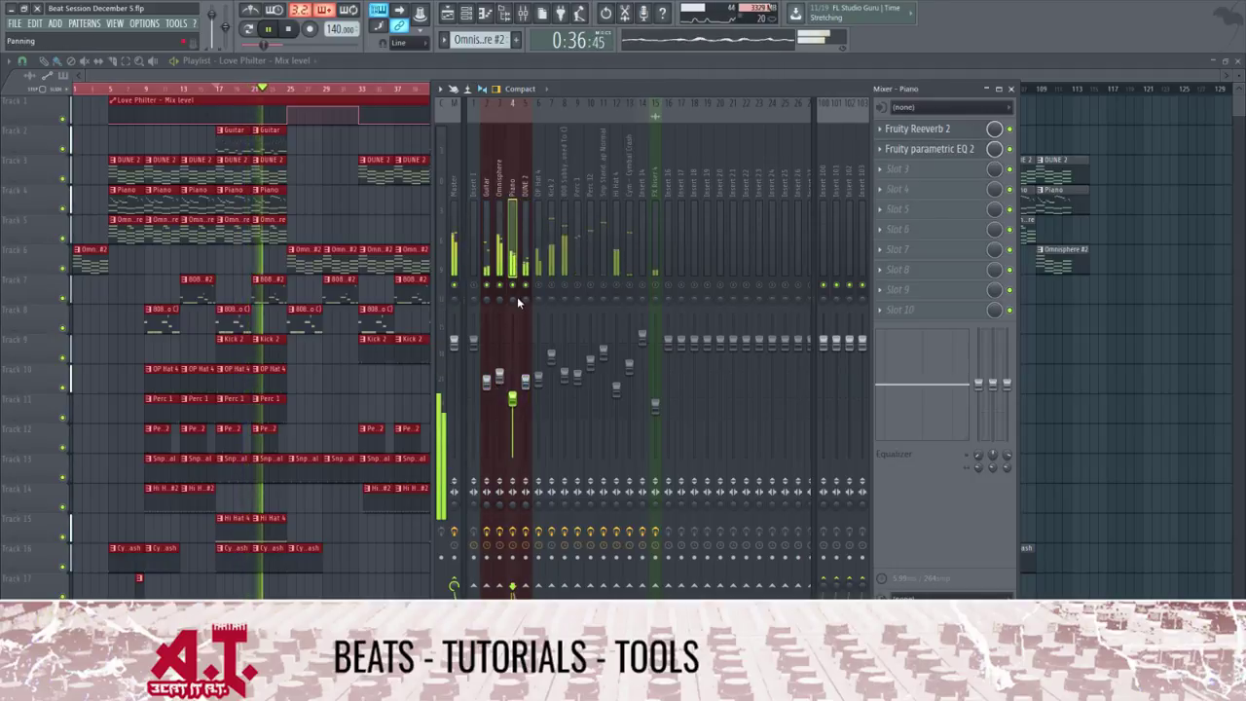
pyautogui.press('space')
# Review the effect chains of the OP Hat 4, DUNE 2, Piano, Insert 1 and Omnisphere tracks
pyautogui.click(538, 263)
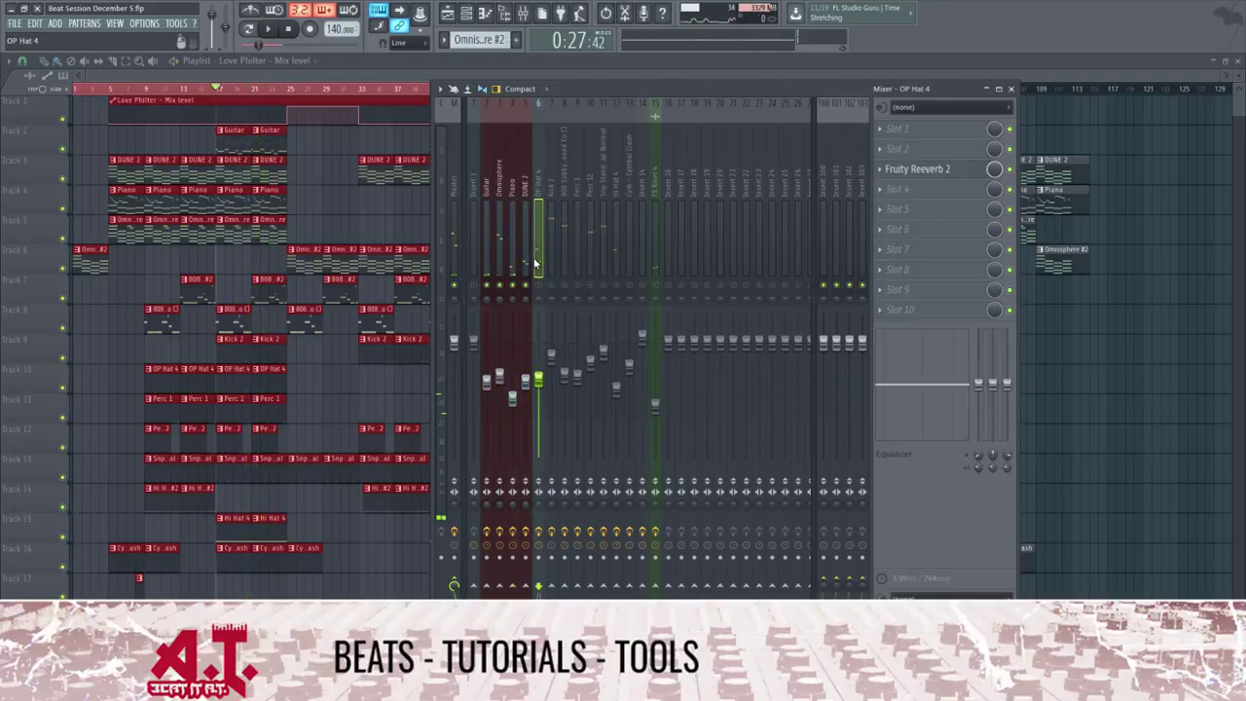
pyautogui.click(525, 263)
pyautogui.click(511, 265)
pyautogui.click(477, 268)
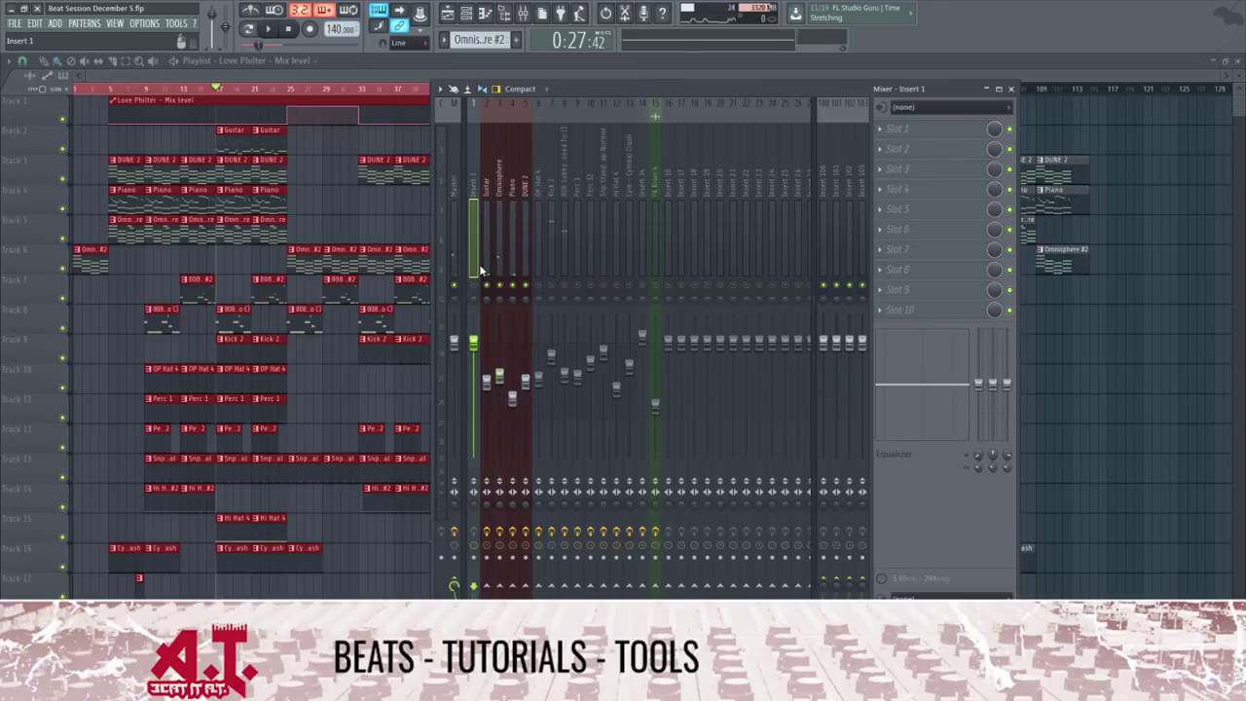
pyautogui.click(510, 382)
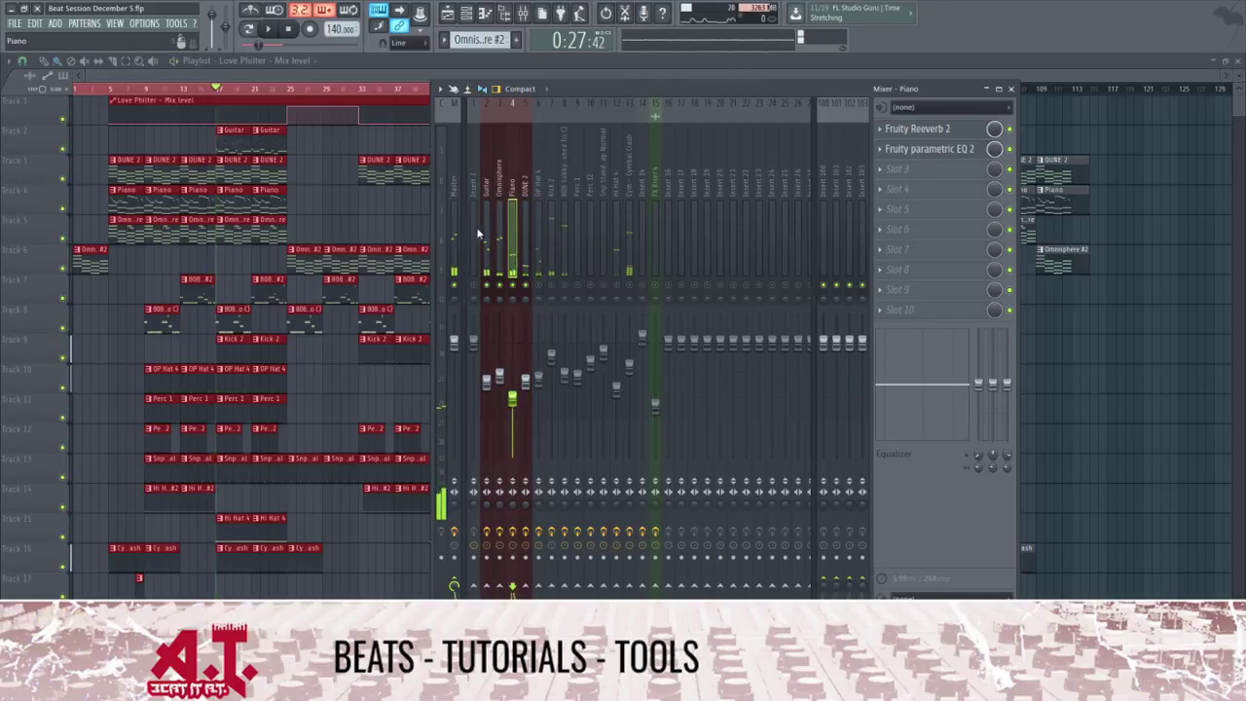
pyautogui.click(501, 234)
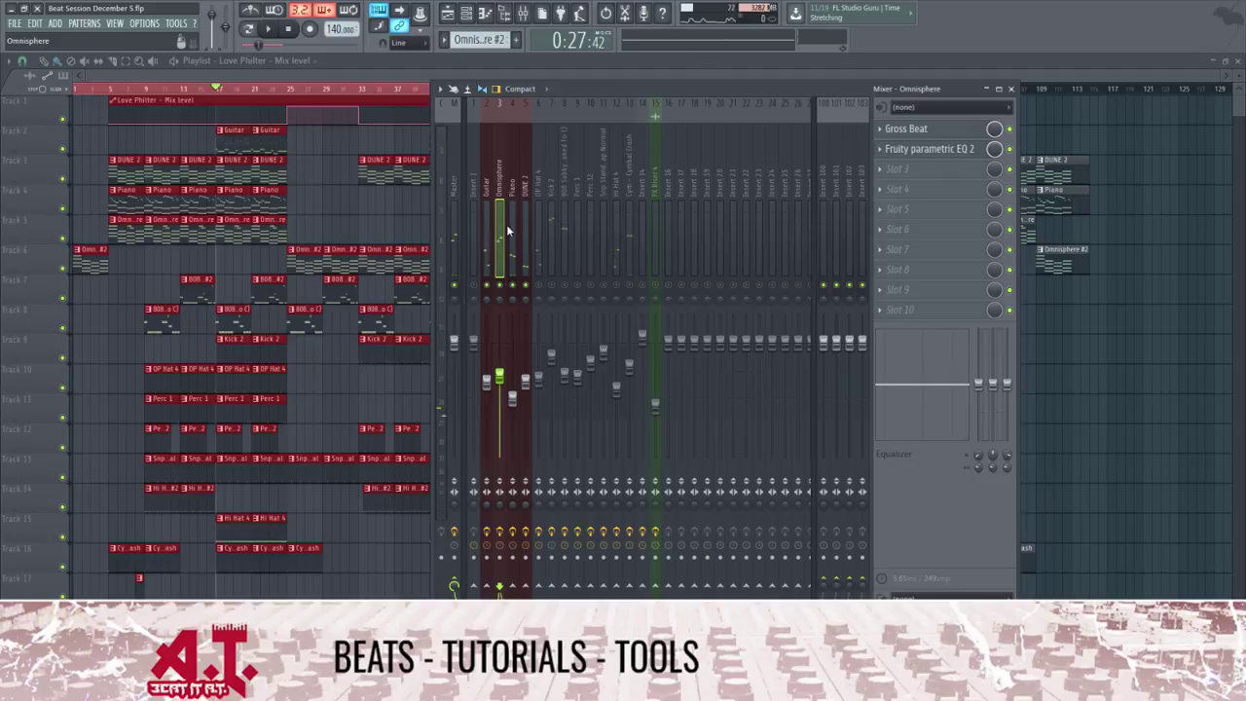
# Play the melodies with the 808 Subby track unmuted, select that track and stop playback
pyautogui.click(453, 211)
pyautogui.press('space')
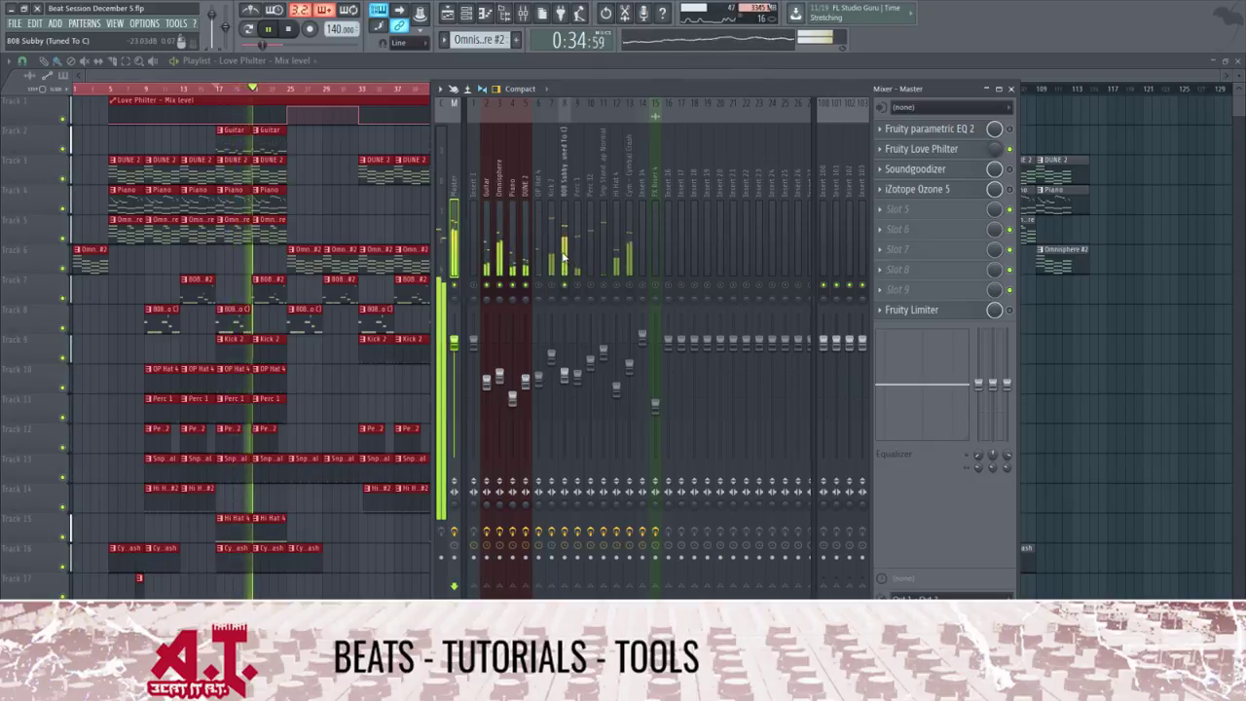
pyautogui.click(563, 264)
pyautogui.press('space')
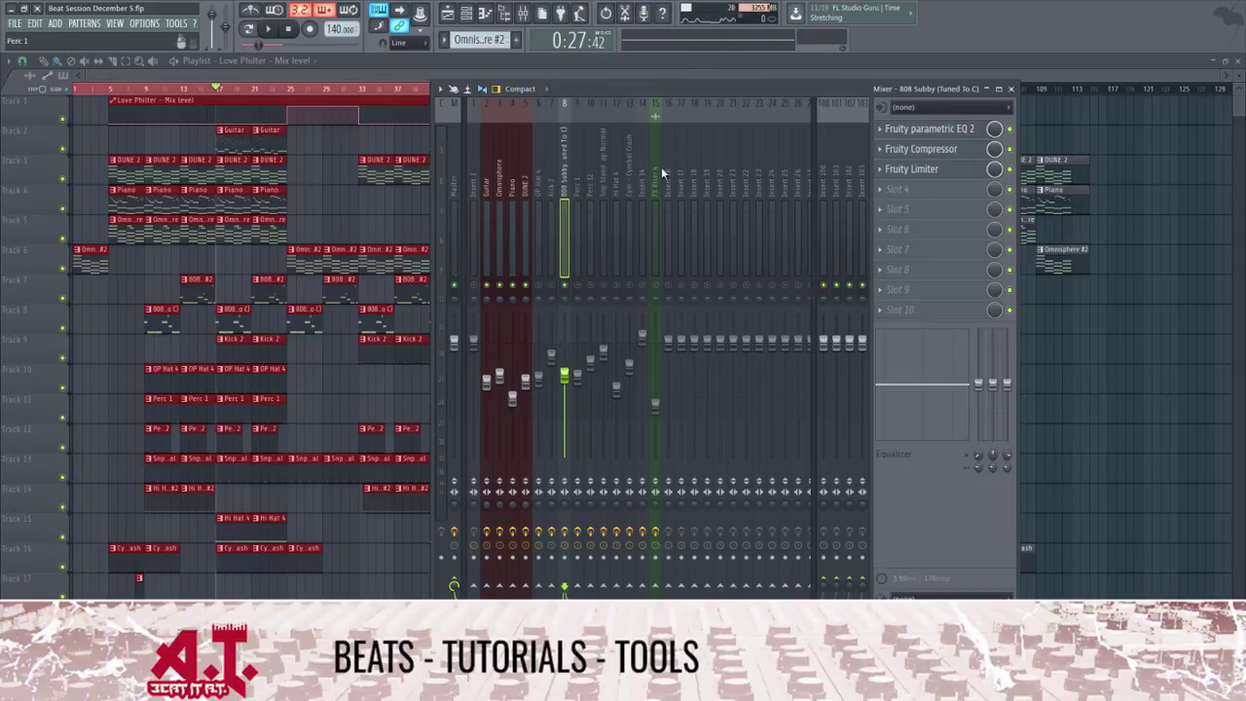
# Inspect the 808 Subby's Fruity parametric EQ 2, close it, and open the track's Fruity Compressor
pyautogui.click(964, 133)
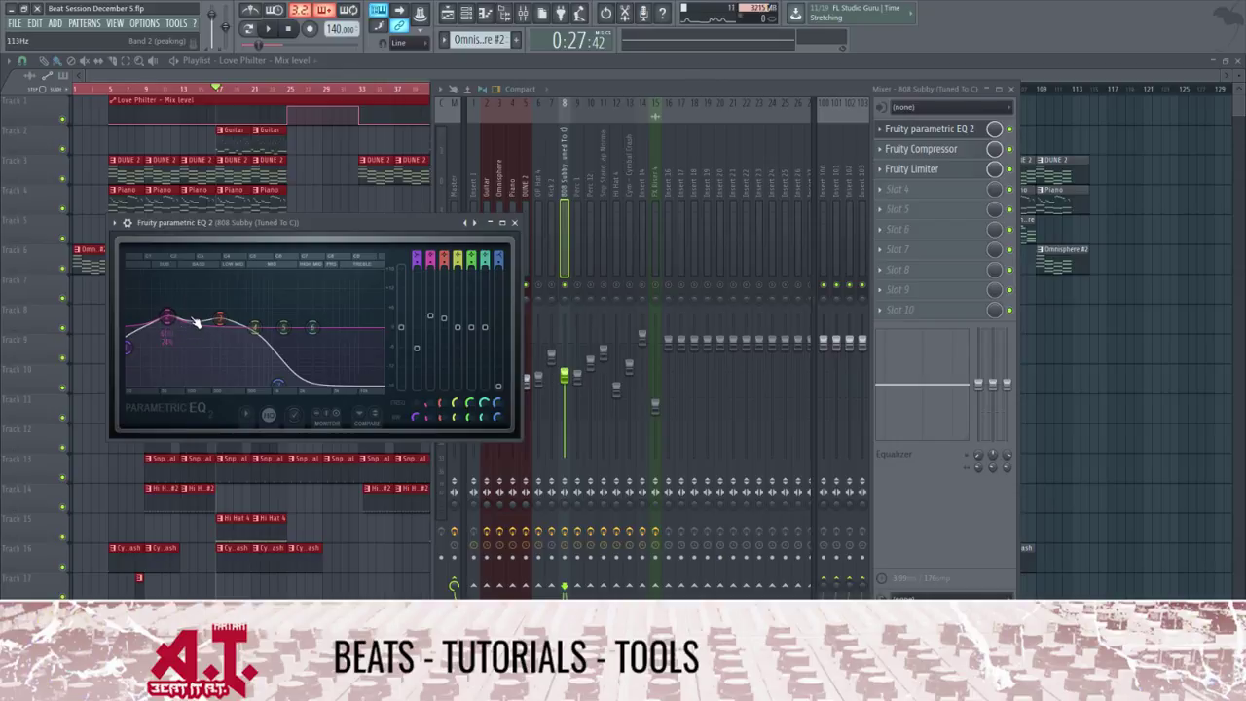
pyautogui.click(516, 223)
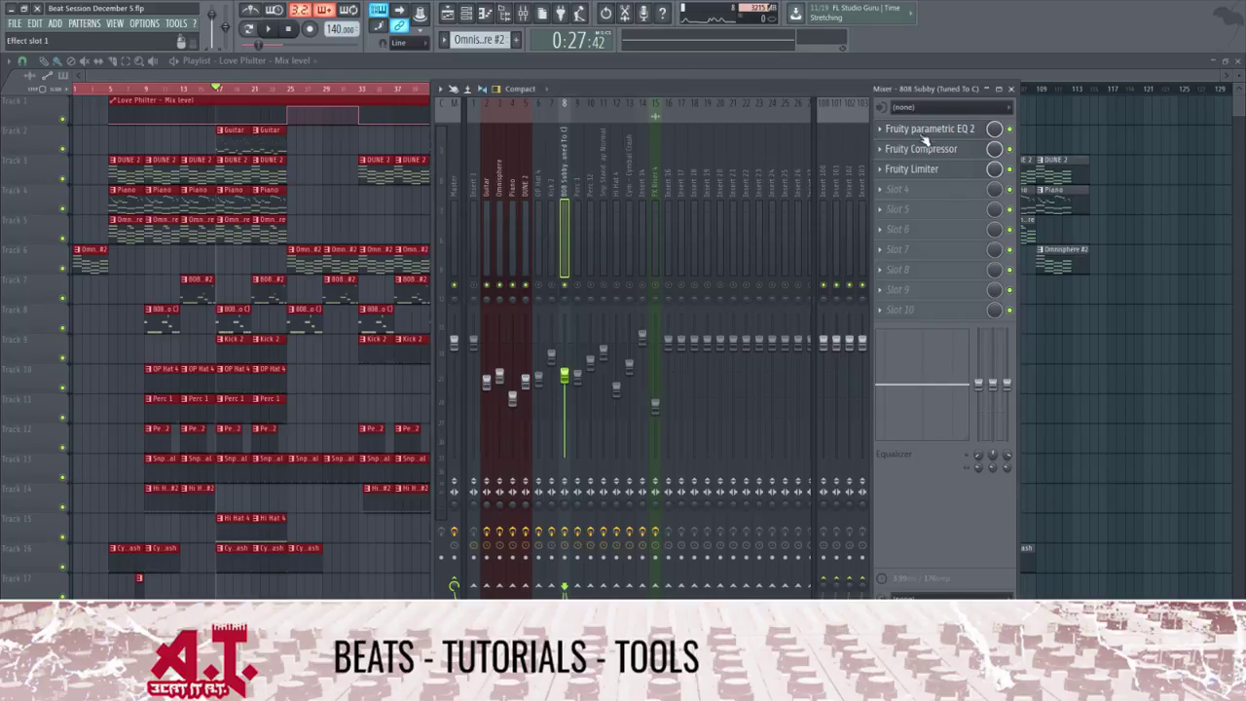
pyautogui.click(921, 149)
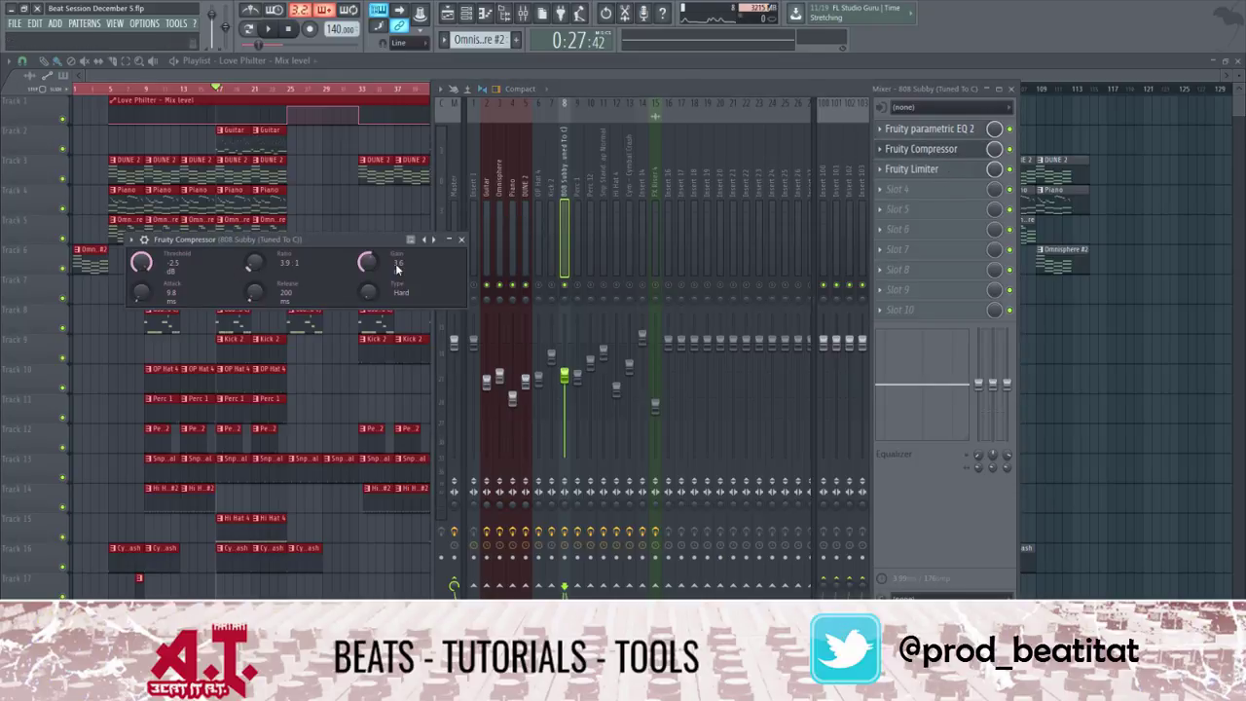
# Examine the 808 Subby's Fruity Limiter during playback, then close the Limiter and Compressor and stop playback
pyautogui.press('space')
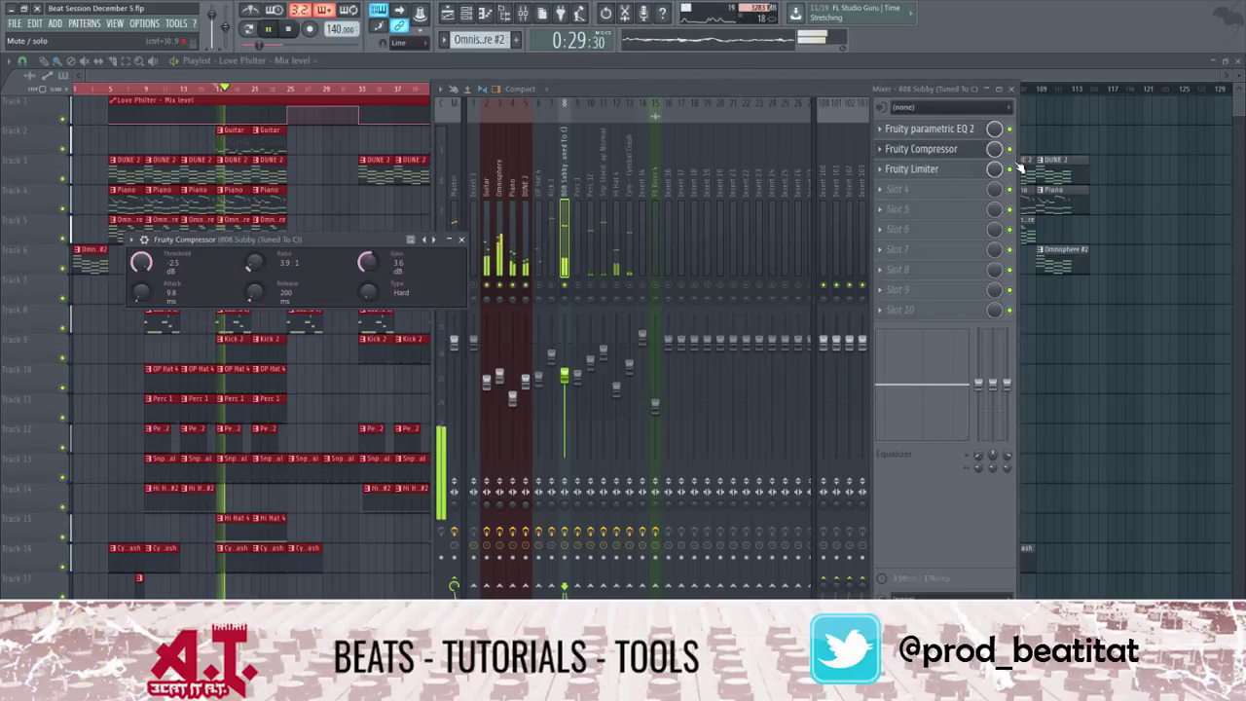
pyautogui.click(966, 171)
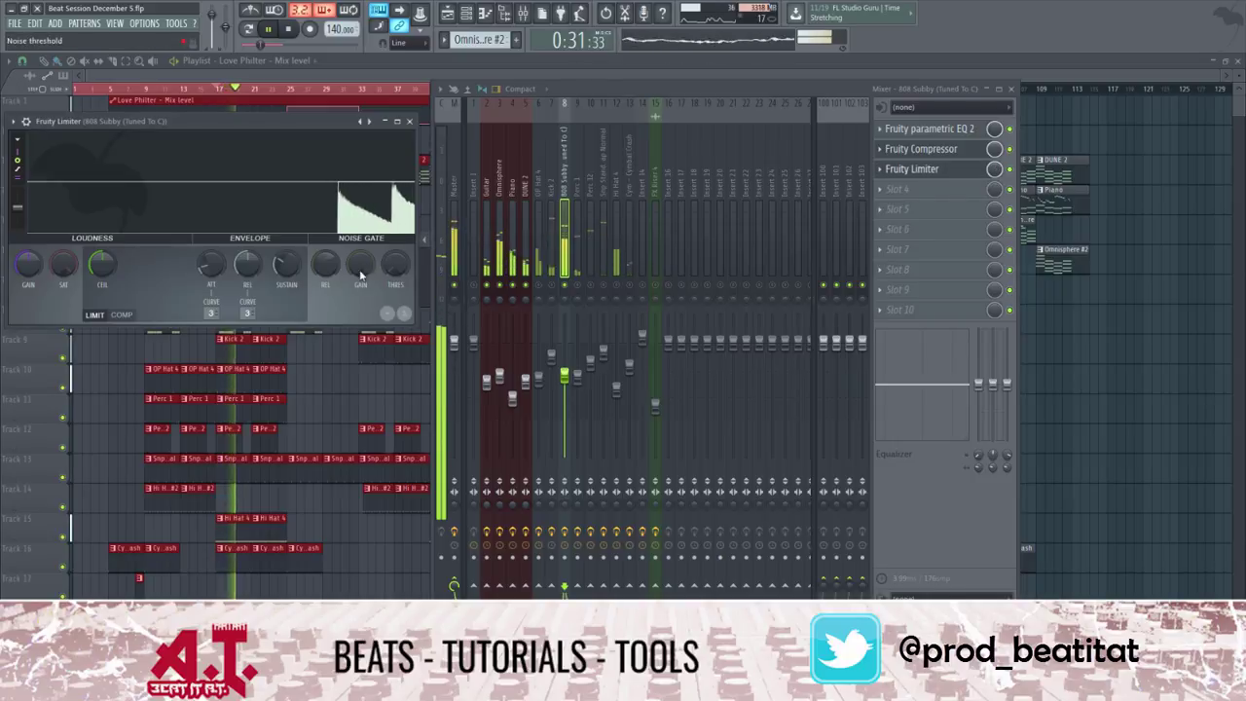
pyautogui.press('space')
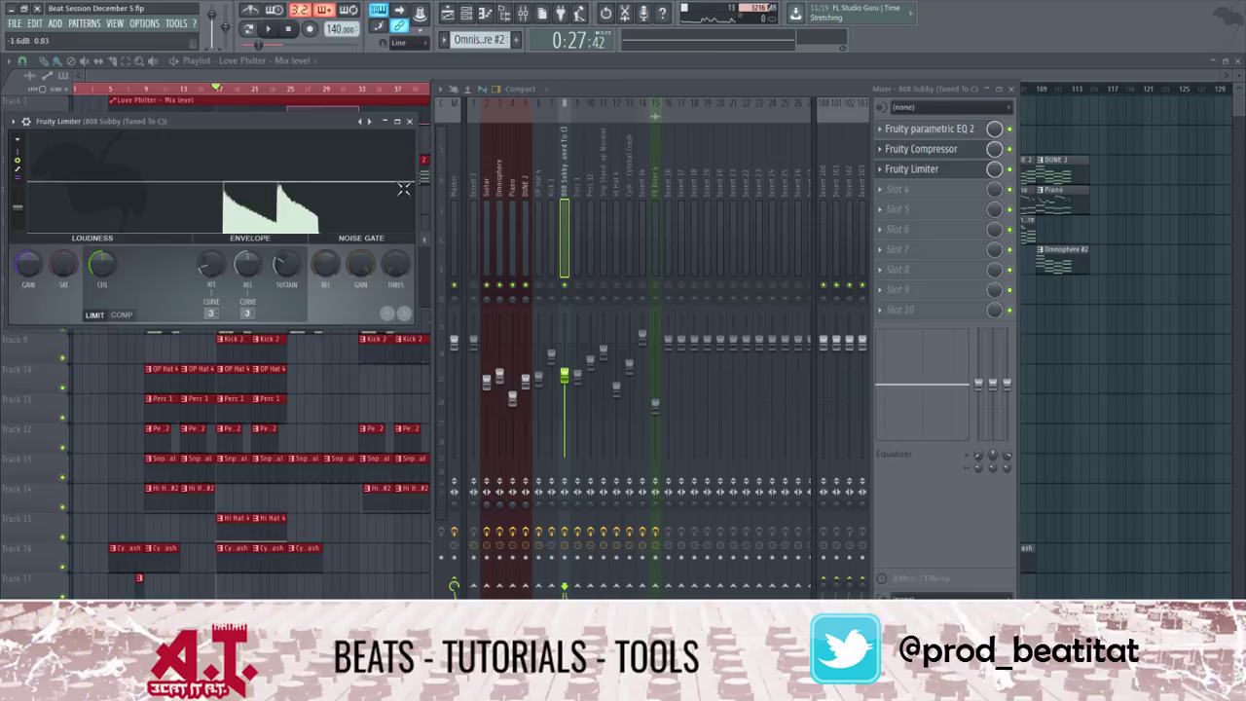
pyautogui.press('space')
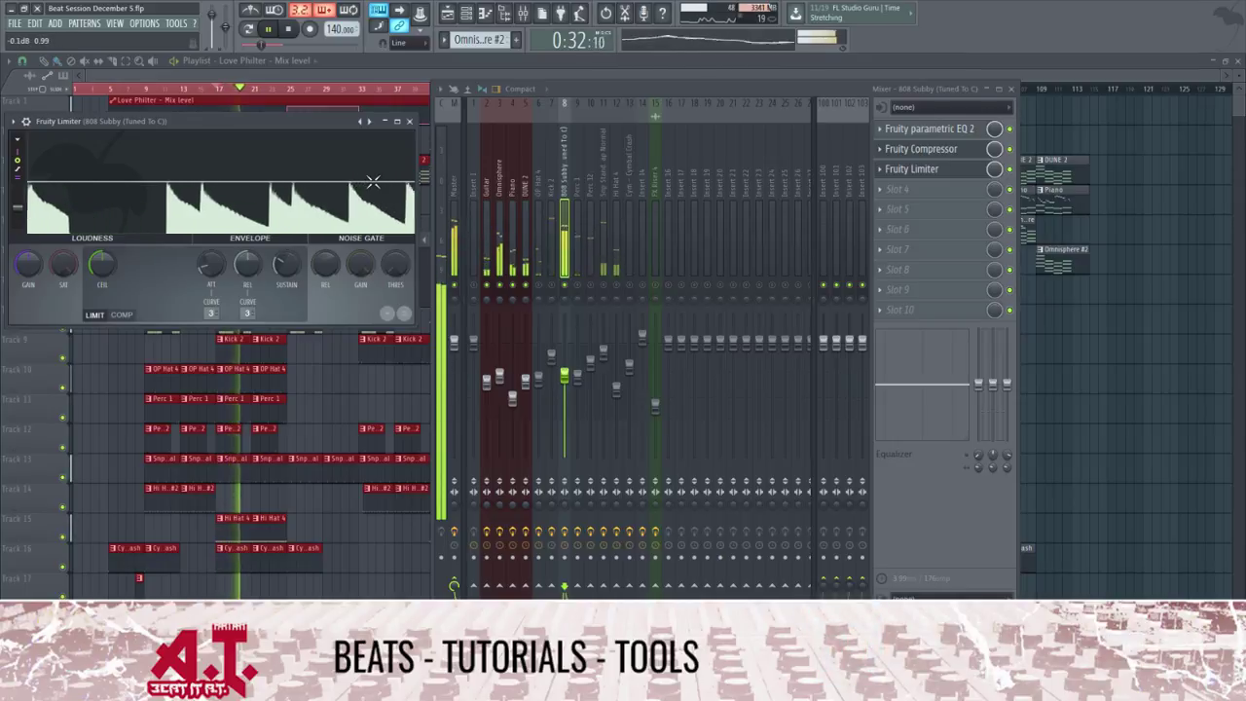
pyautogui.click(410, 122)
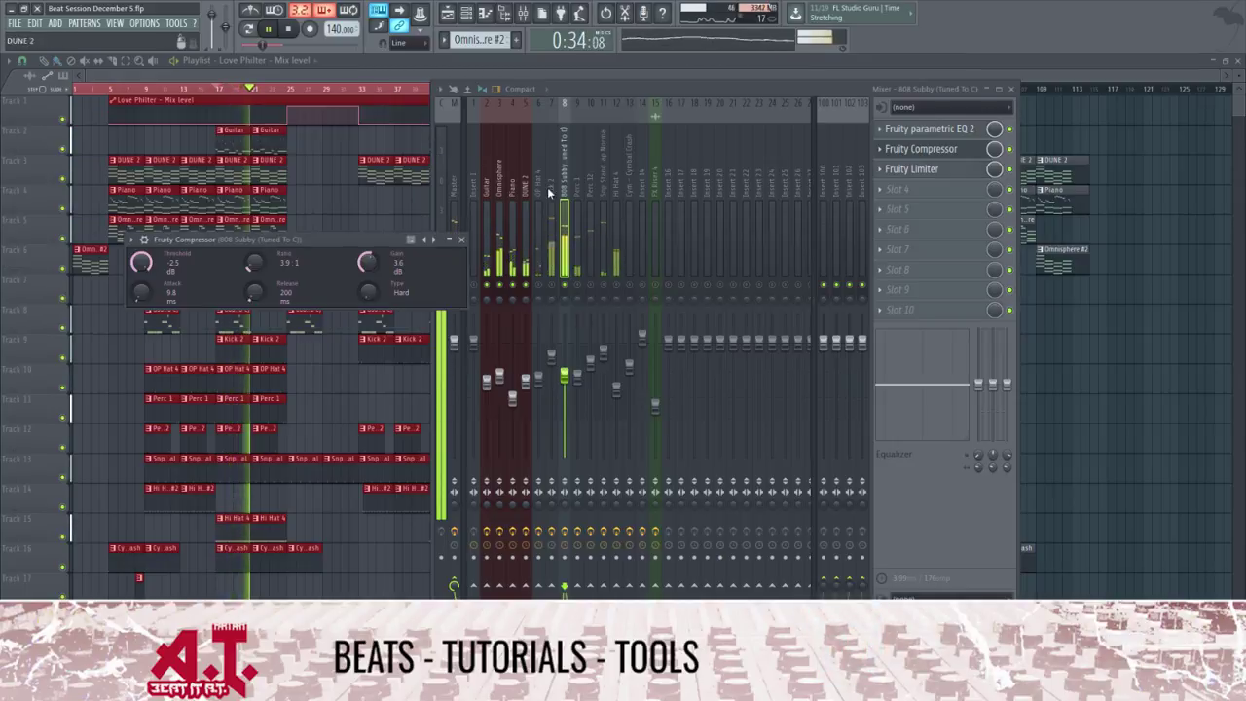
pyautogui.click(461, 238)
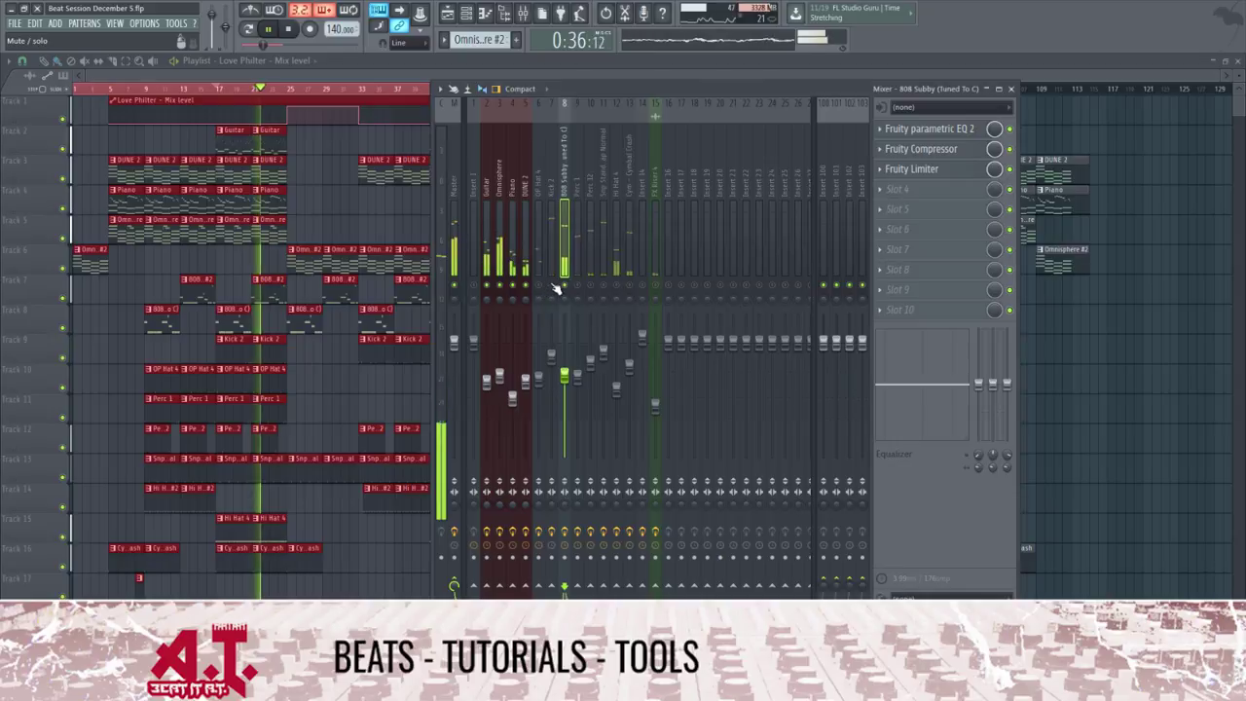
pyautogui.press('space')
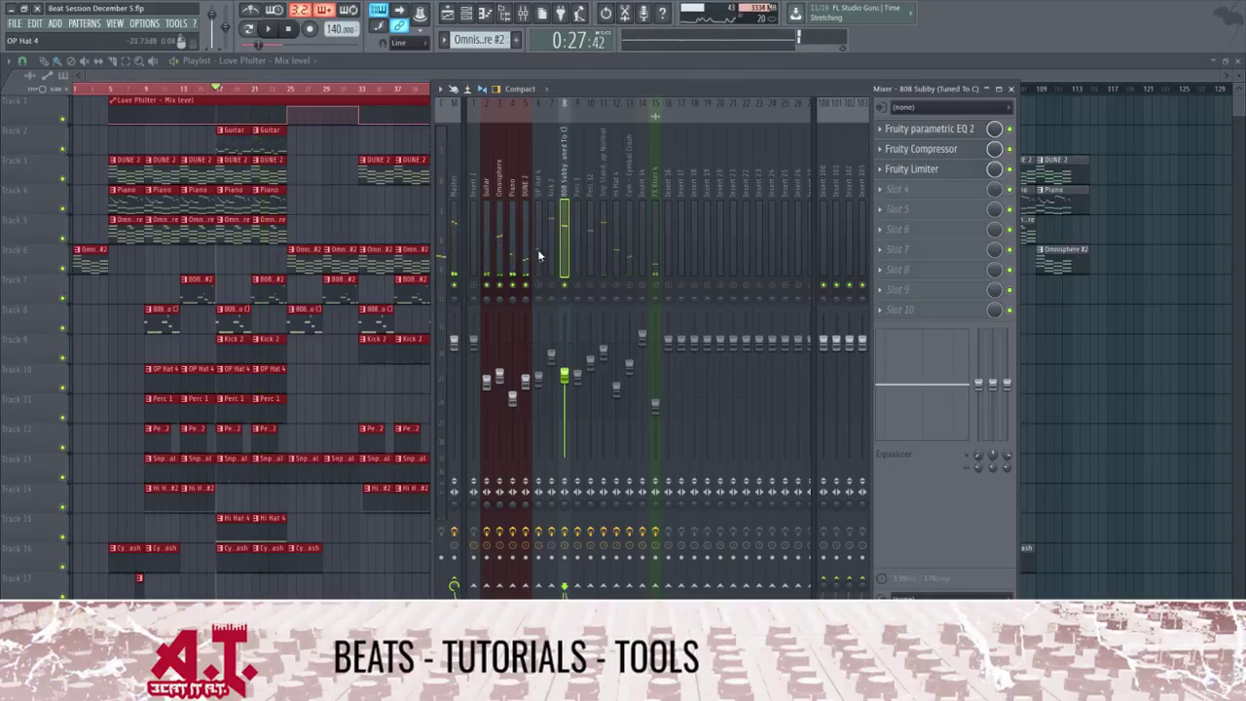
# Move the 808 Subby mixer track to insert 6 beside DUNE 2 and lower its volume to -8.0 dB
pyautogui.scroll(2, 538, 249)
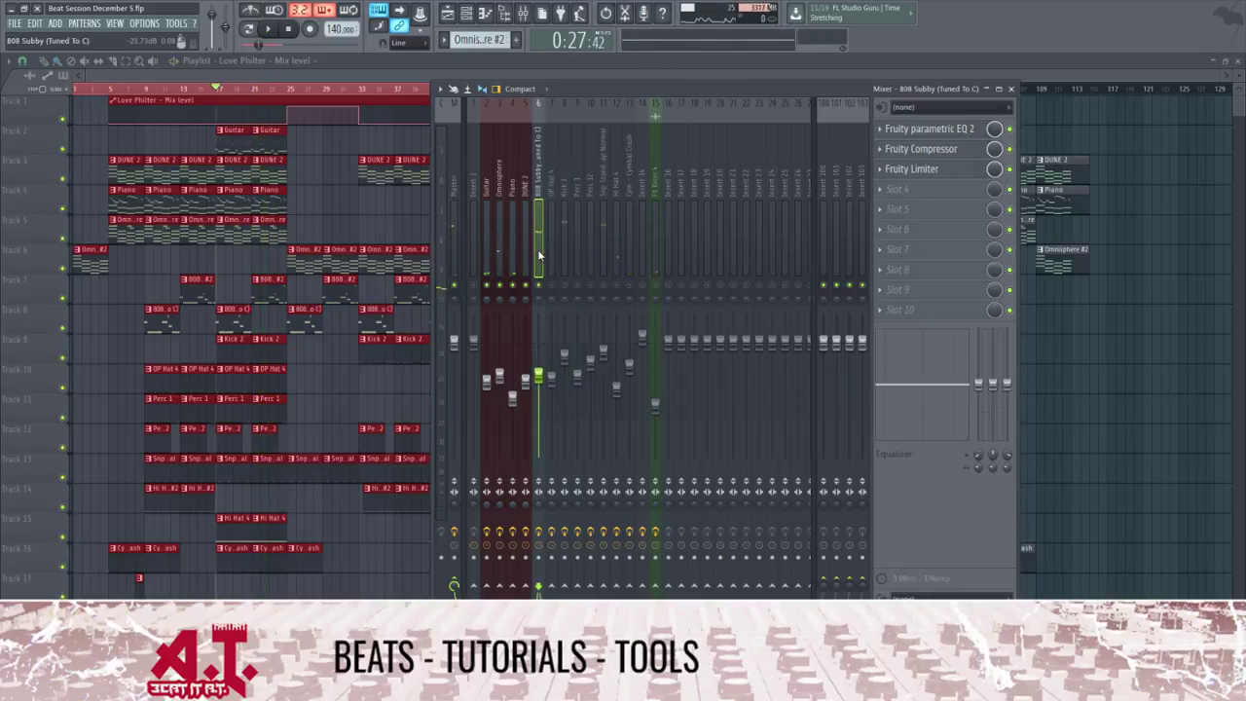
pyautogui.press('space')
pyautogui.scroll(-2, 539, 400)
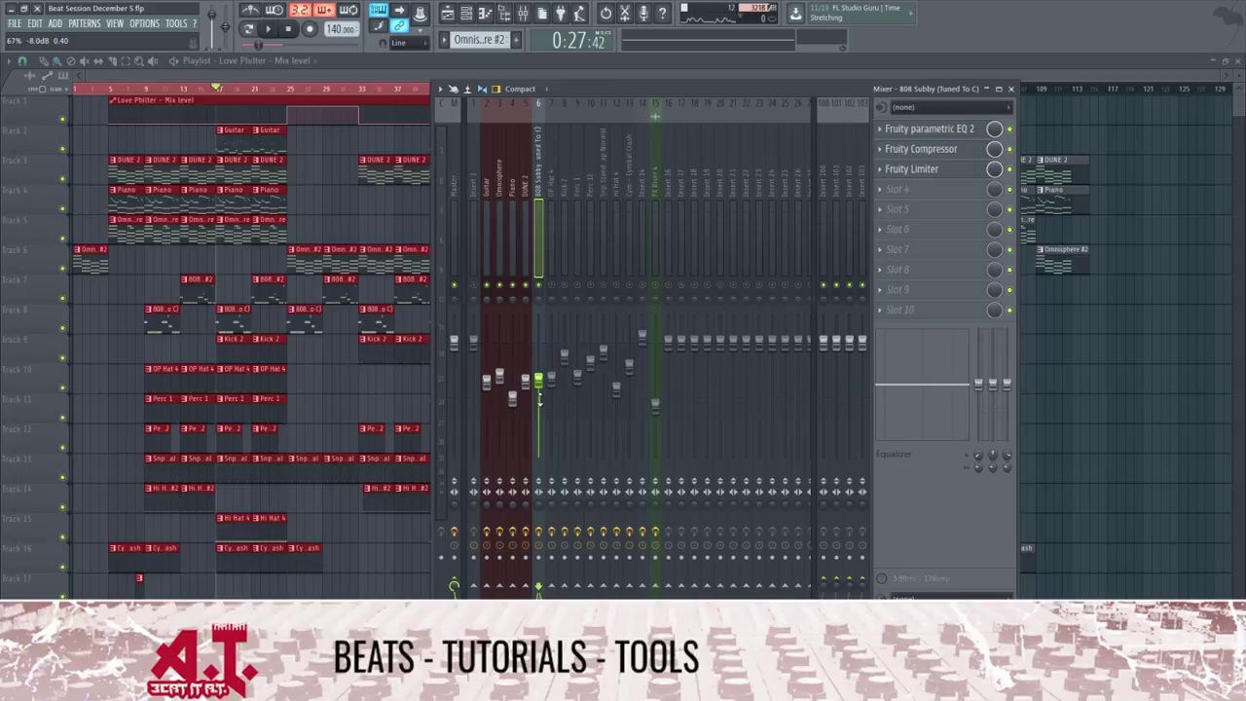
# Play the beat with Kick 2 unmuted and try its fader at -3.5 dB
pyautogui.press('space')
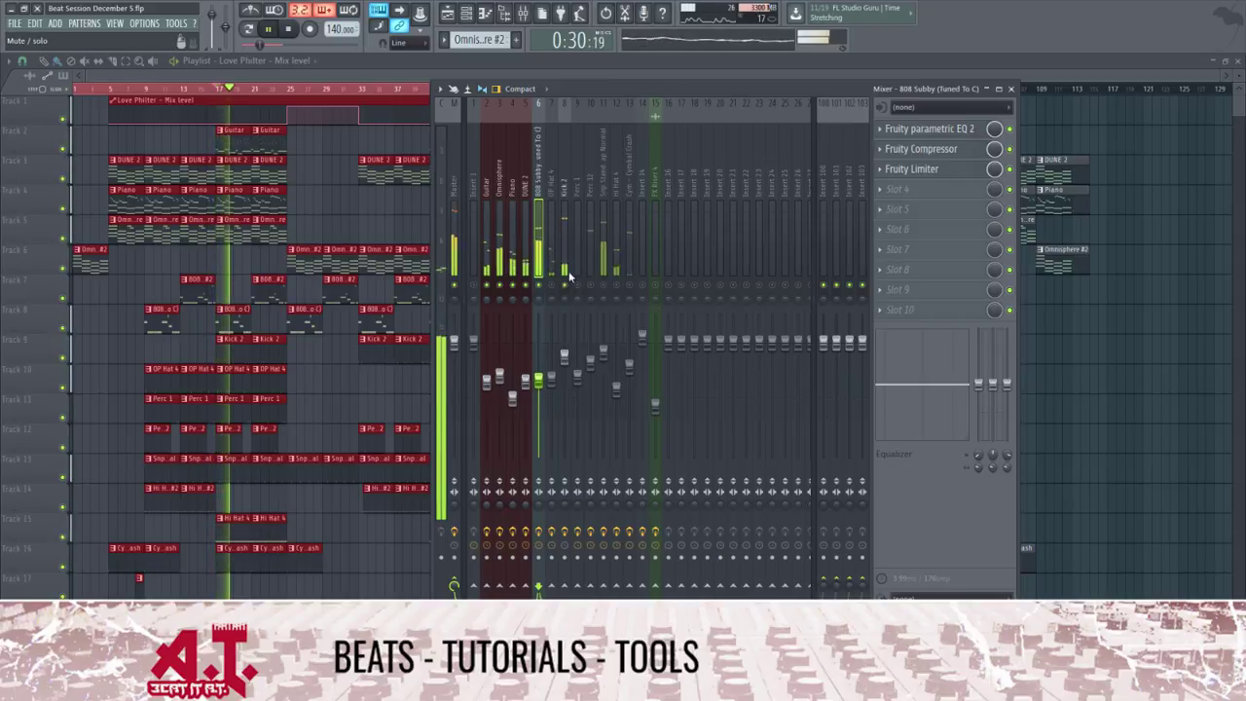
pyautogui.click(568, 355)
pyautogui.click(570, 372)
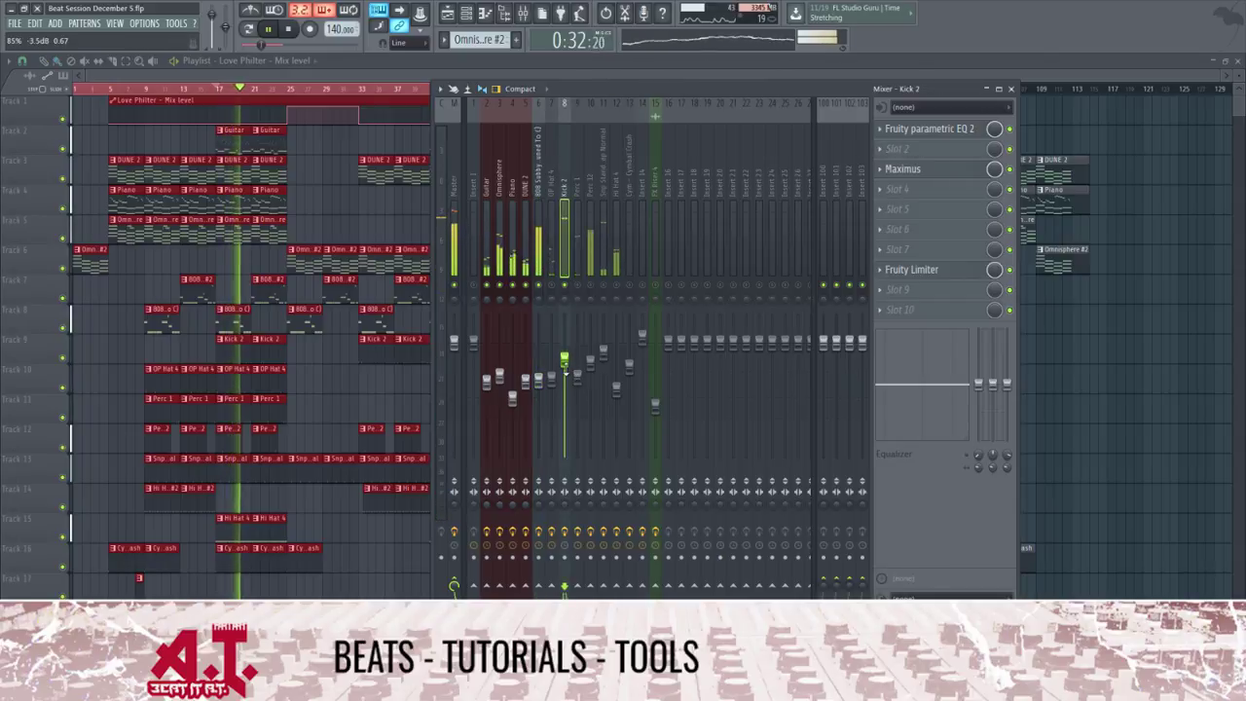
# Select the Master track during playback and open its Fruity Limiter
pyautogui.moveTo(465, 262)
pyautogui.mouseDown()
pyautogui.moveTo(445, 258)
pyautogui.moveTo(465, 259)
pyautogui.mouseUp()
pyautogui.click(454, 273)
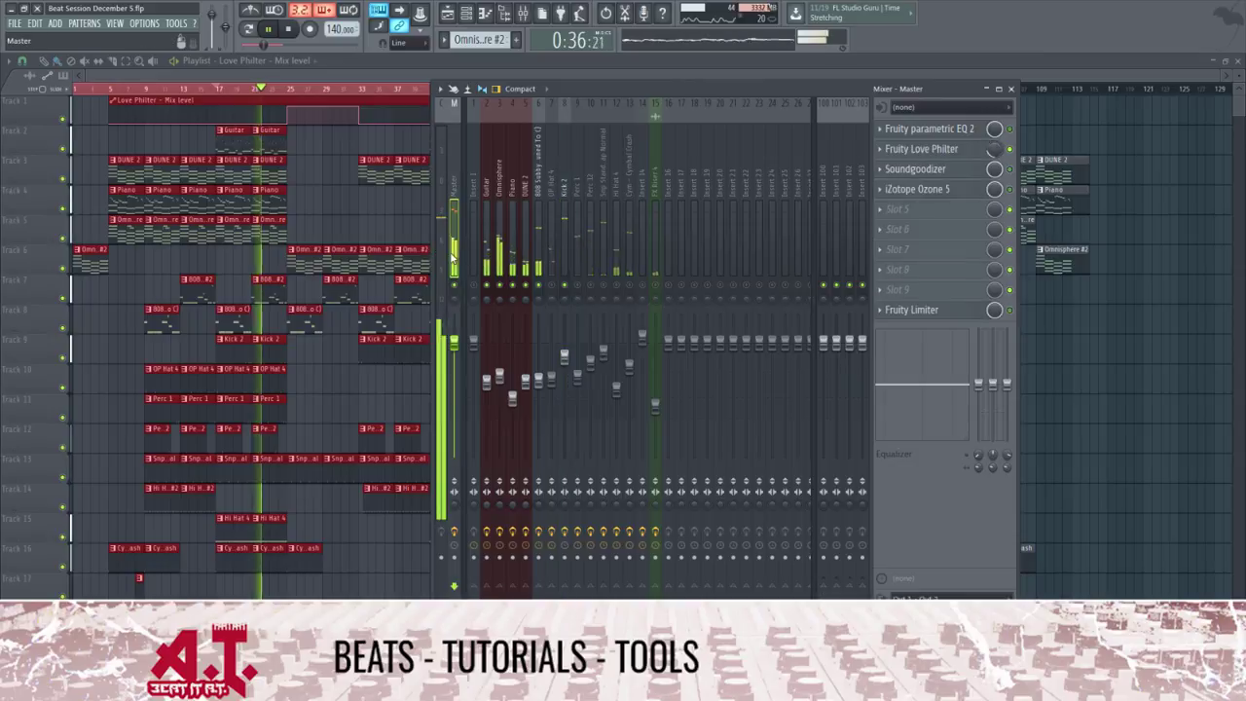
pyautogui.click(925, 309)
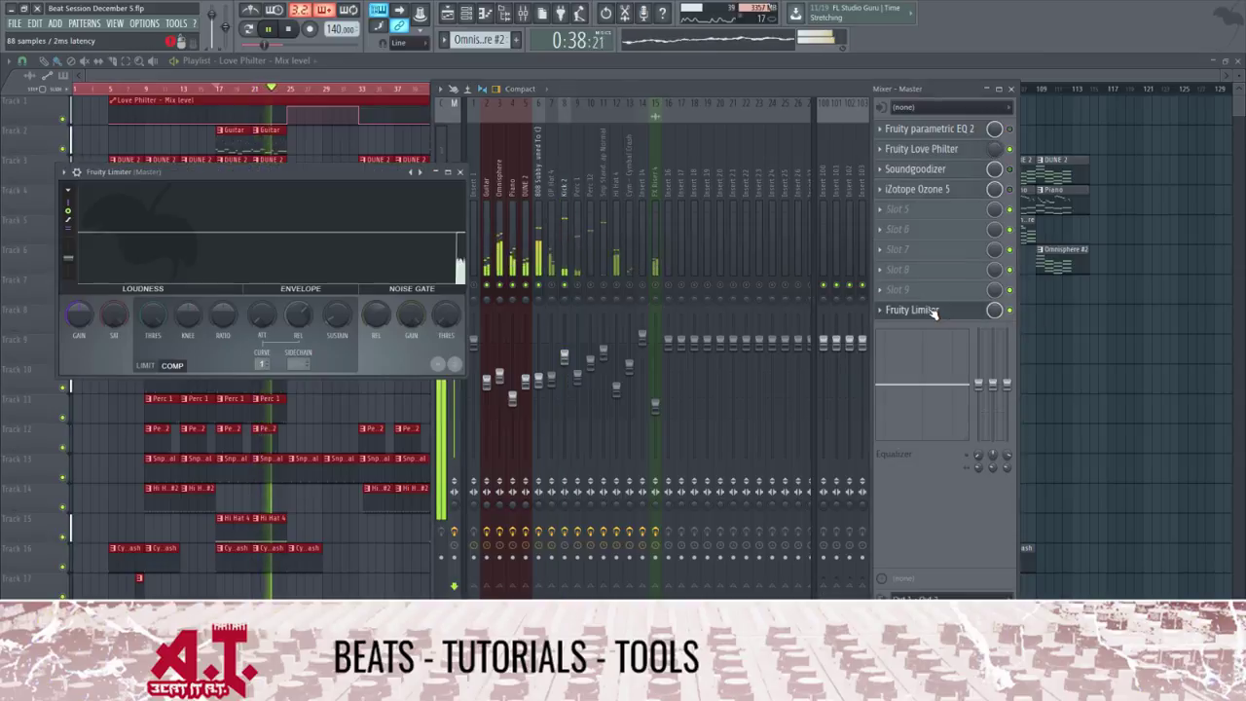
# Stop playback, close the Master's Fruity Limiter and select the Kick 2 mixer track
pyautogui.press('space')
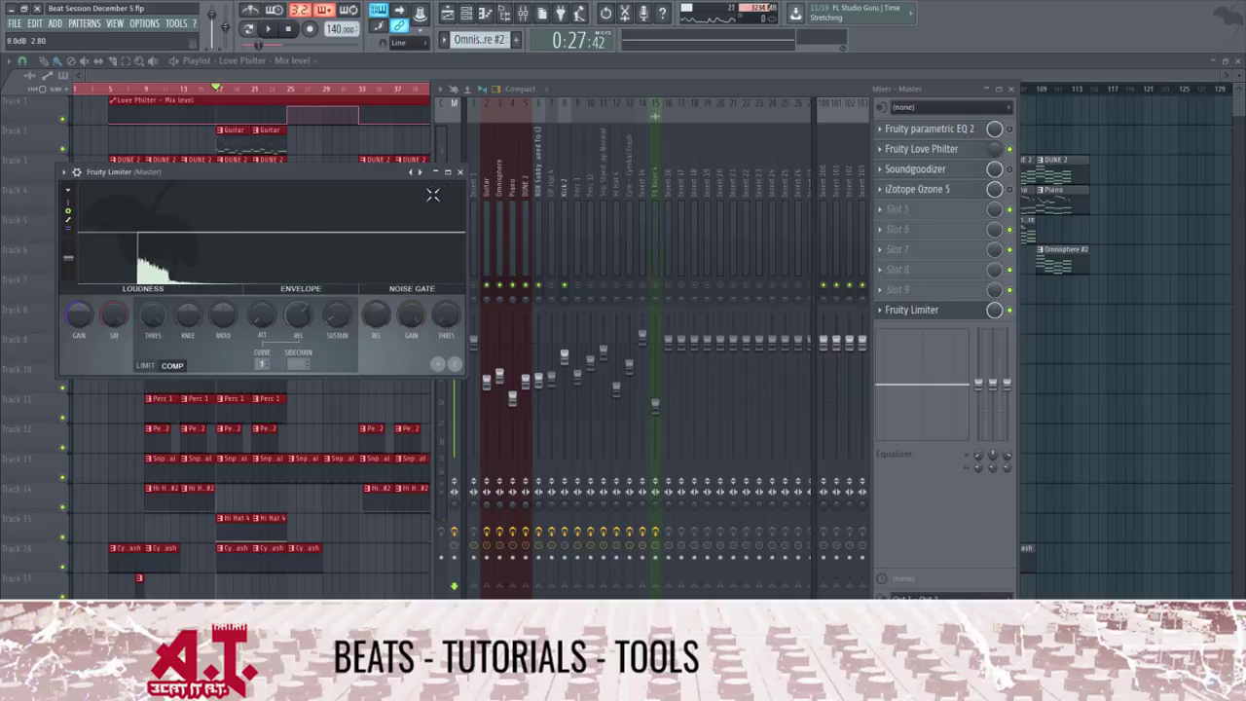
pyautogui.click(460, 172)
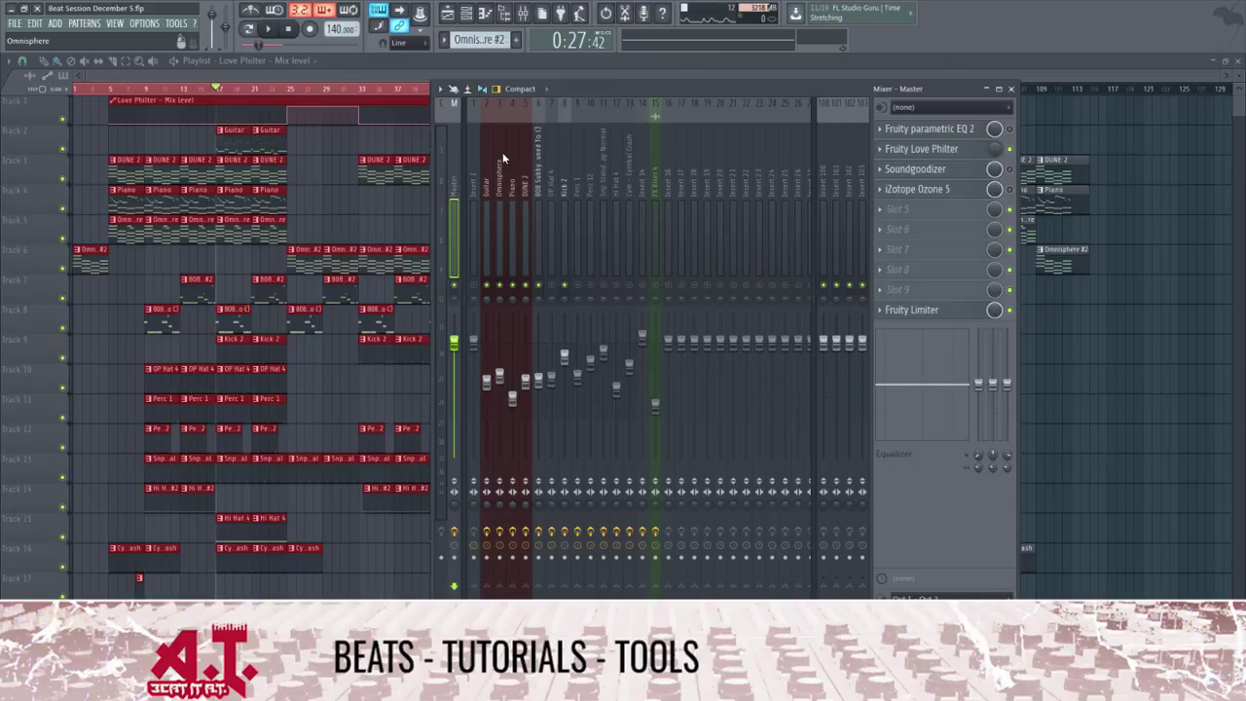
pyautogui.click(577, 243)
pyautogui.click(565, 239)
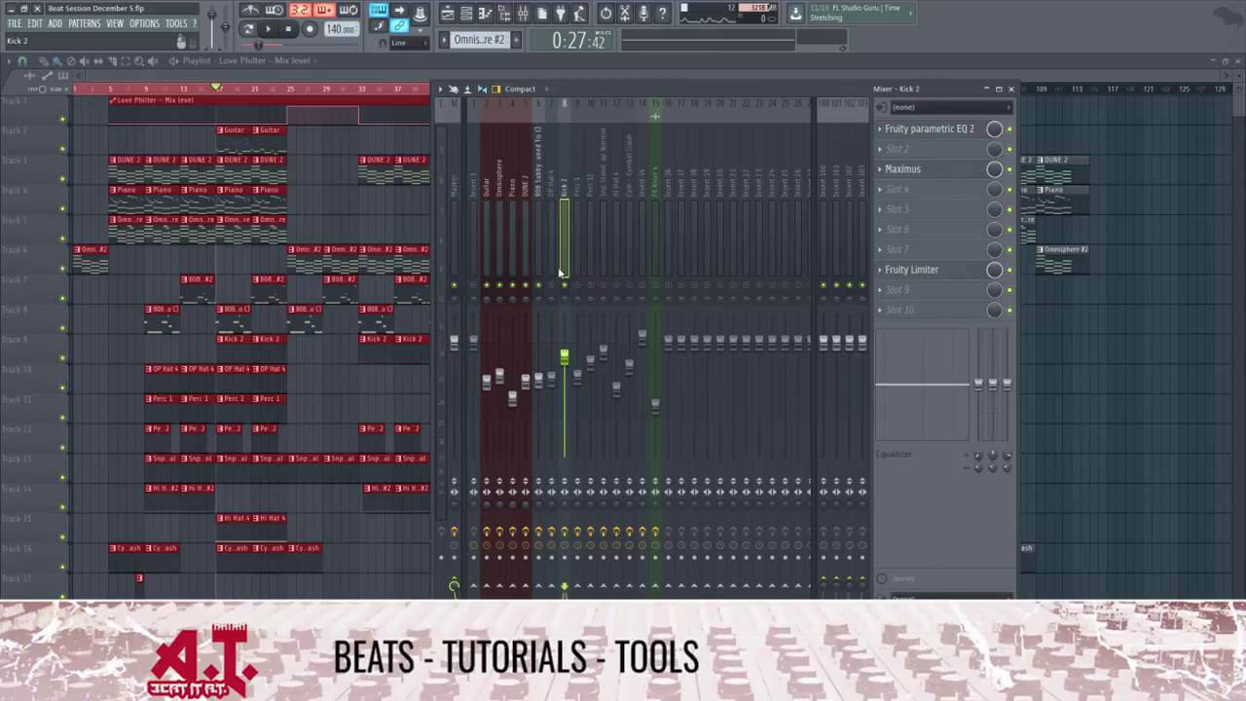
pyautogui.press('space')
pyautogui.press('space')
# Compare the Fruity Parametric EQ 2 curves of Kick 2 and 808 Subby one above the other, then close both
pyautogui.click(930, 129)
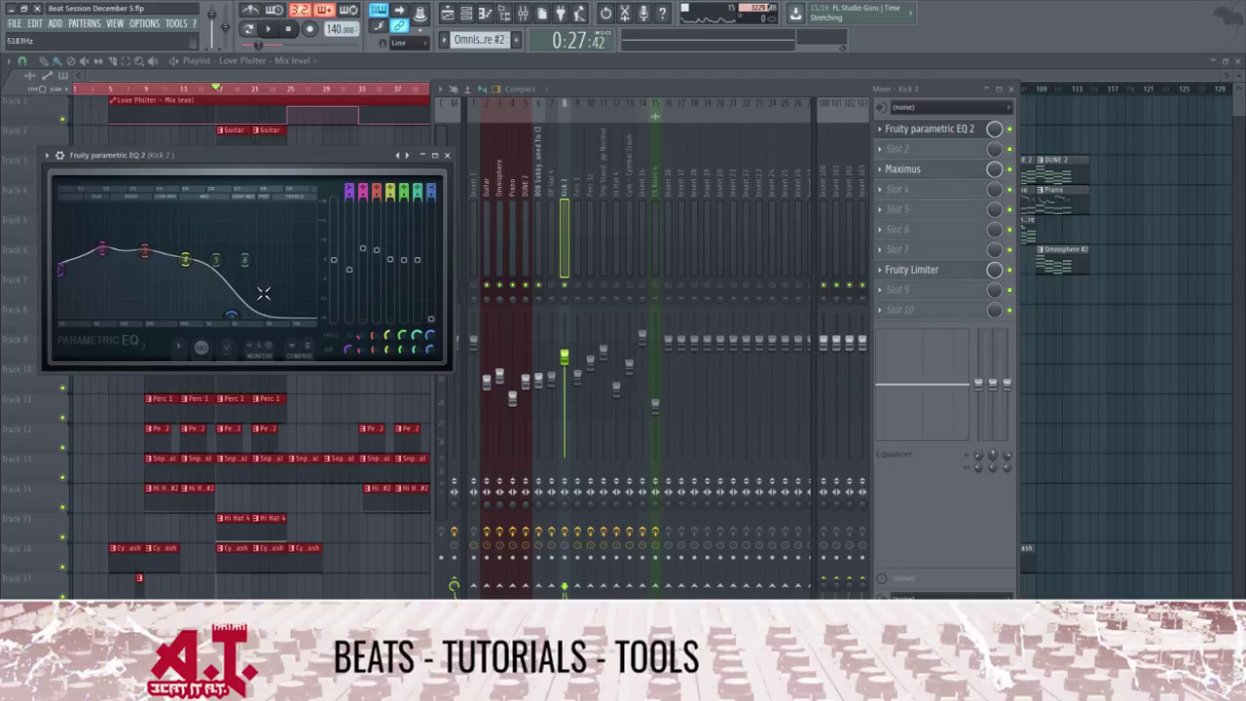
pyautogui.click(541, 216)
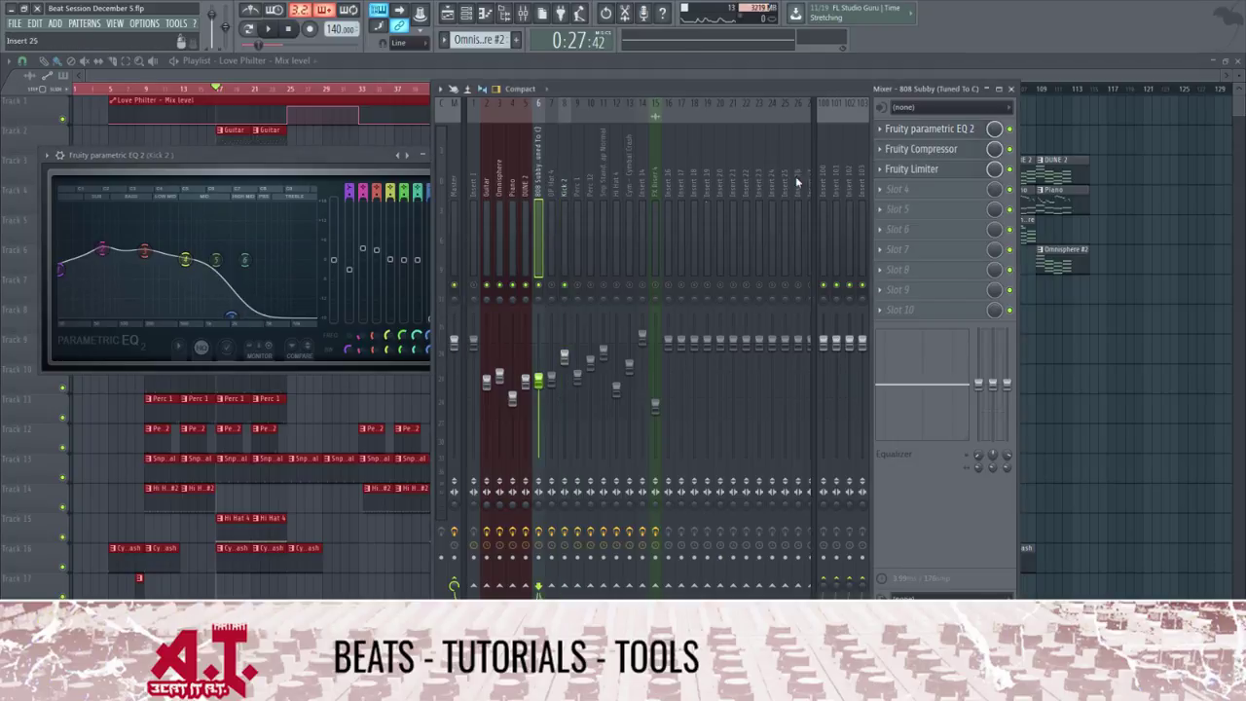
pyautogui.click(937, 130)
pyautogui.moveTo(370, 235); pyautogui.dragTo(287, 375)
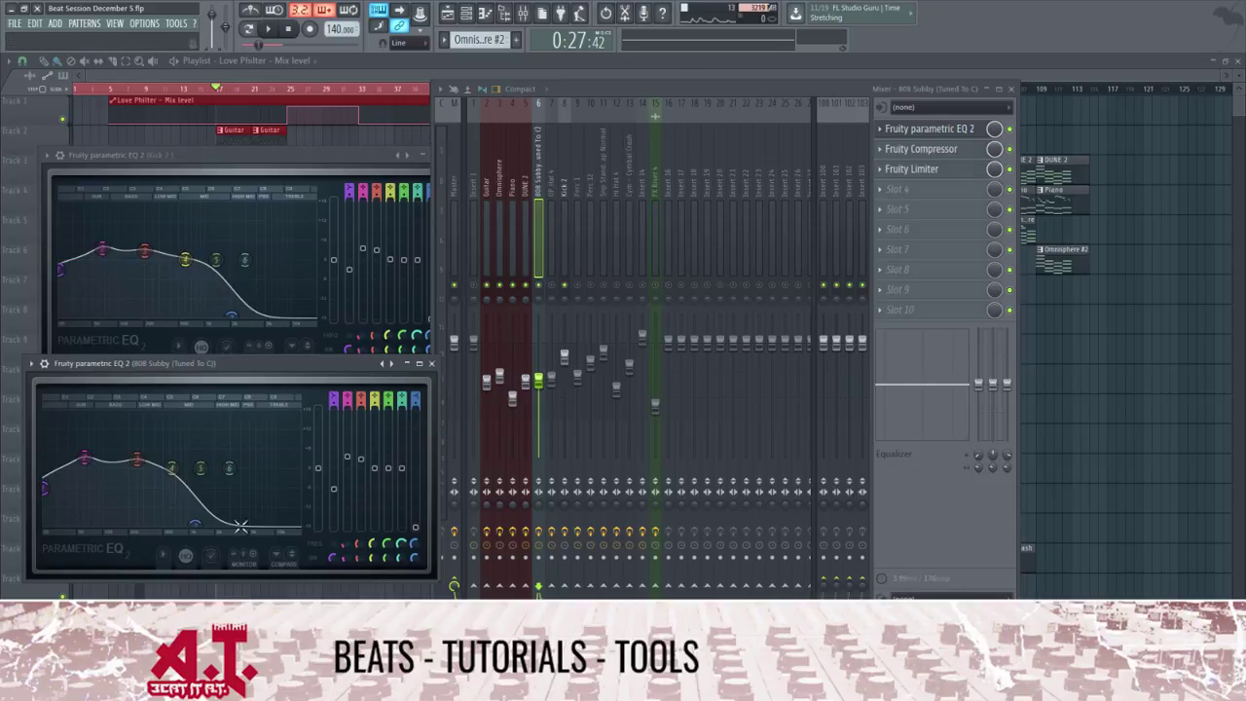
pyautogui.moveTo(221, 518); pyautogui.dragTo(261, 537)
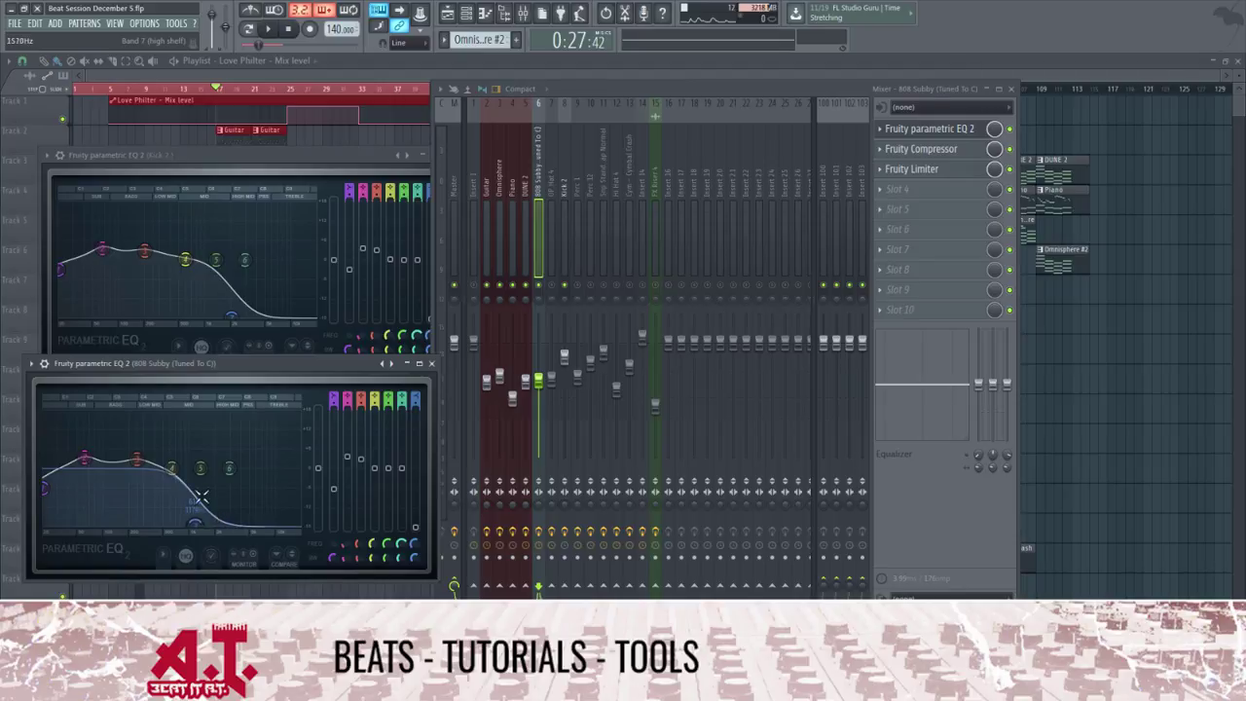
pyautogui.click(237, 315)
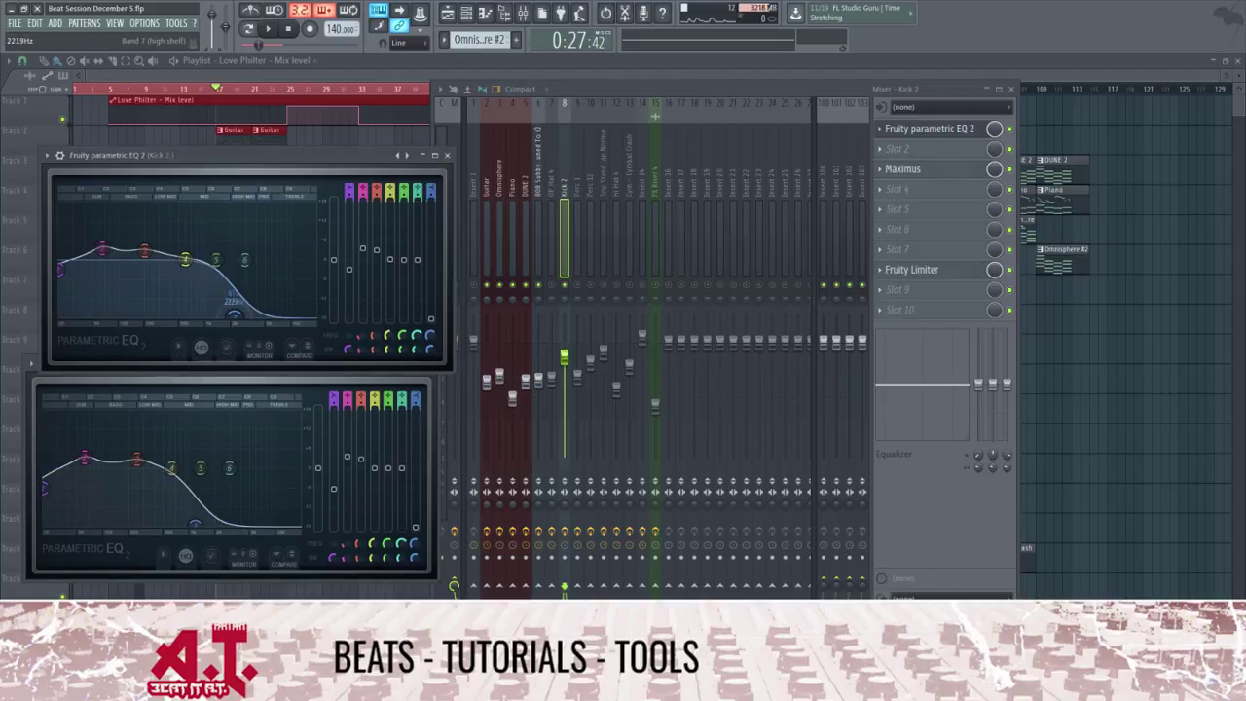
pyautogui.click(448, 156)
pyautogui.click(431, 363)
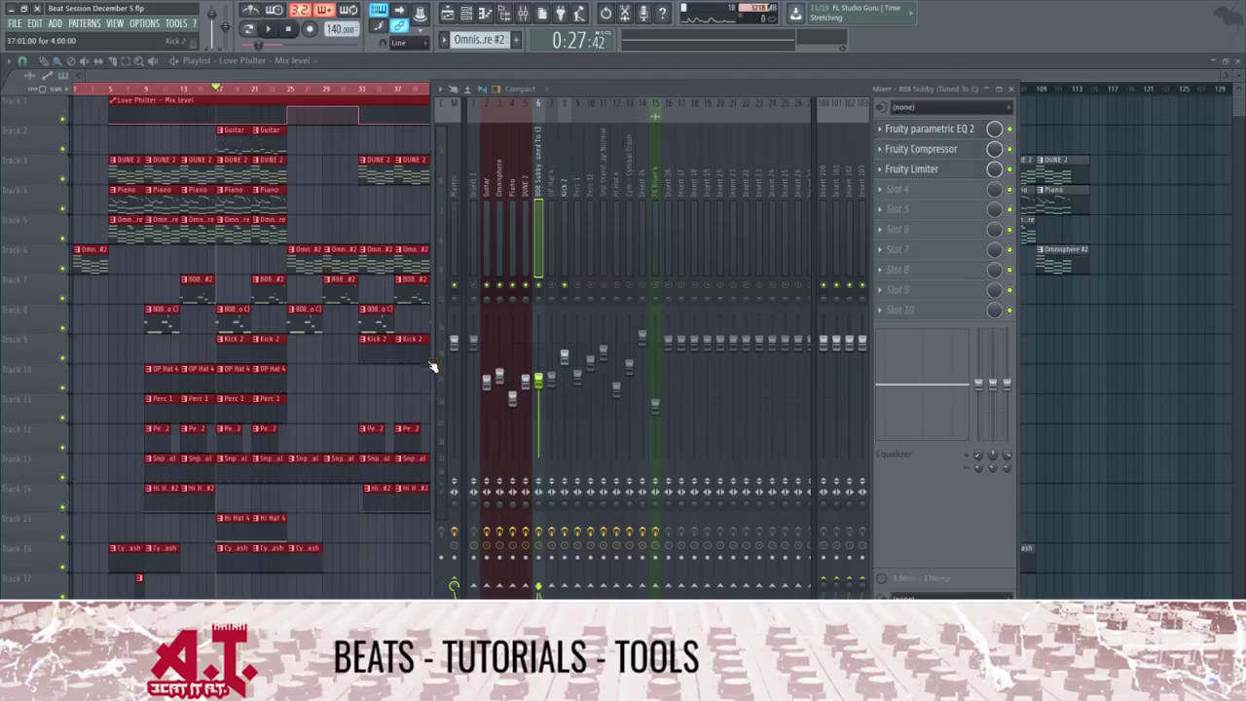
# Unmute OP Hat 4, Perc 1, Perc 12 and the Snp Standard Pop Snap Normal track, and play the beat with them
pyautogui.click(552, 219)
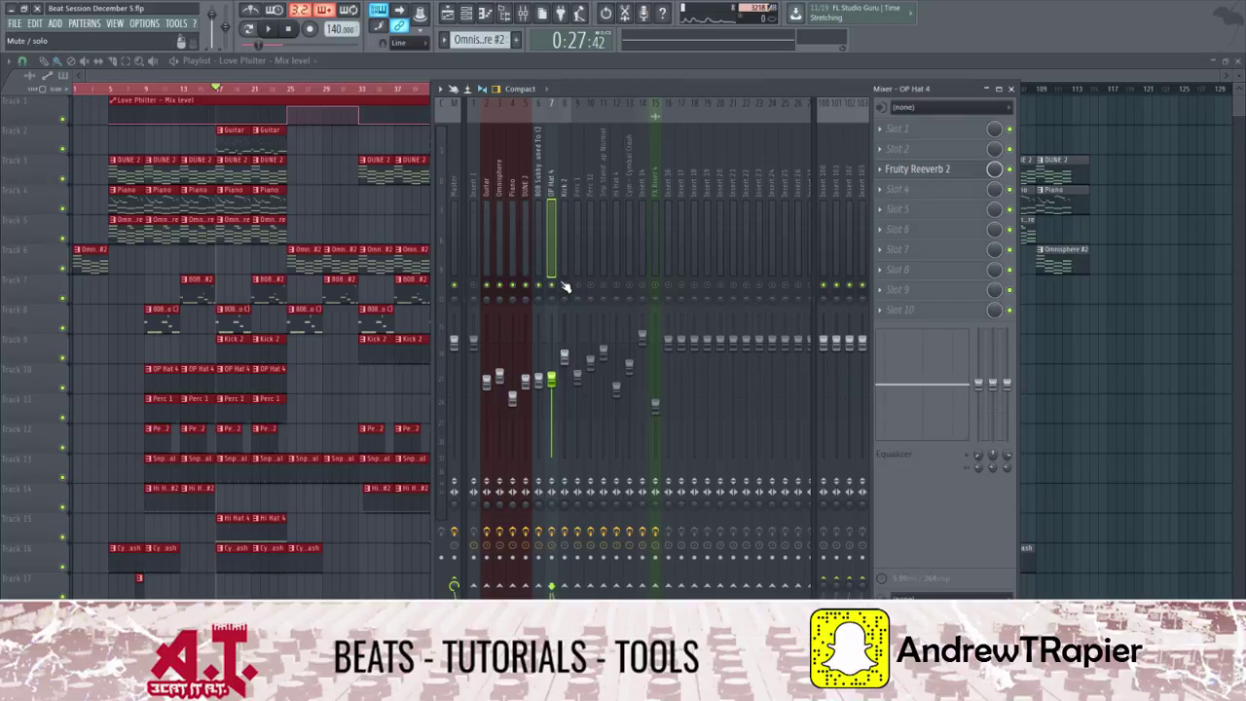
pyautogui.press('space')
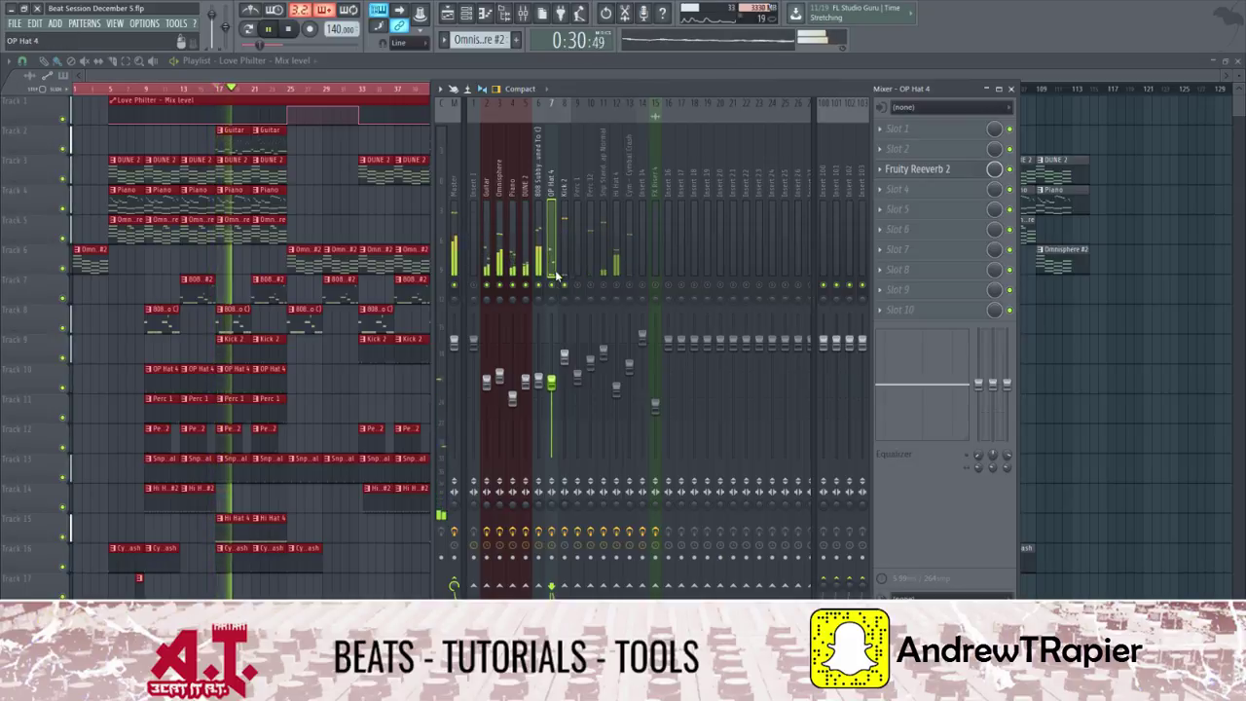
pyautogui.press('space')
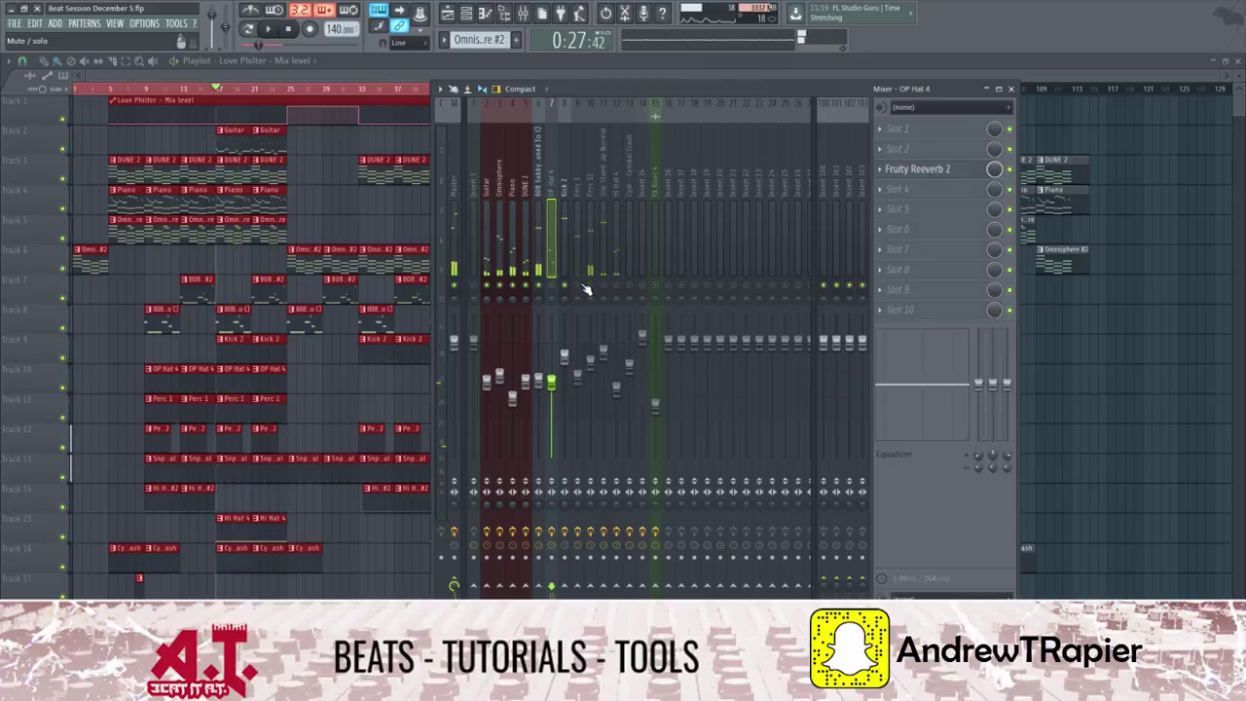
pyautogui.click(590, 286)
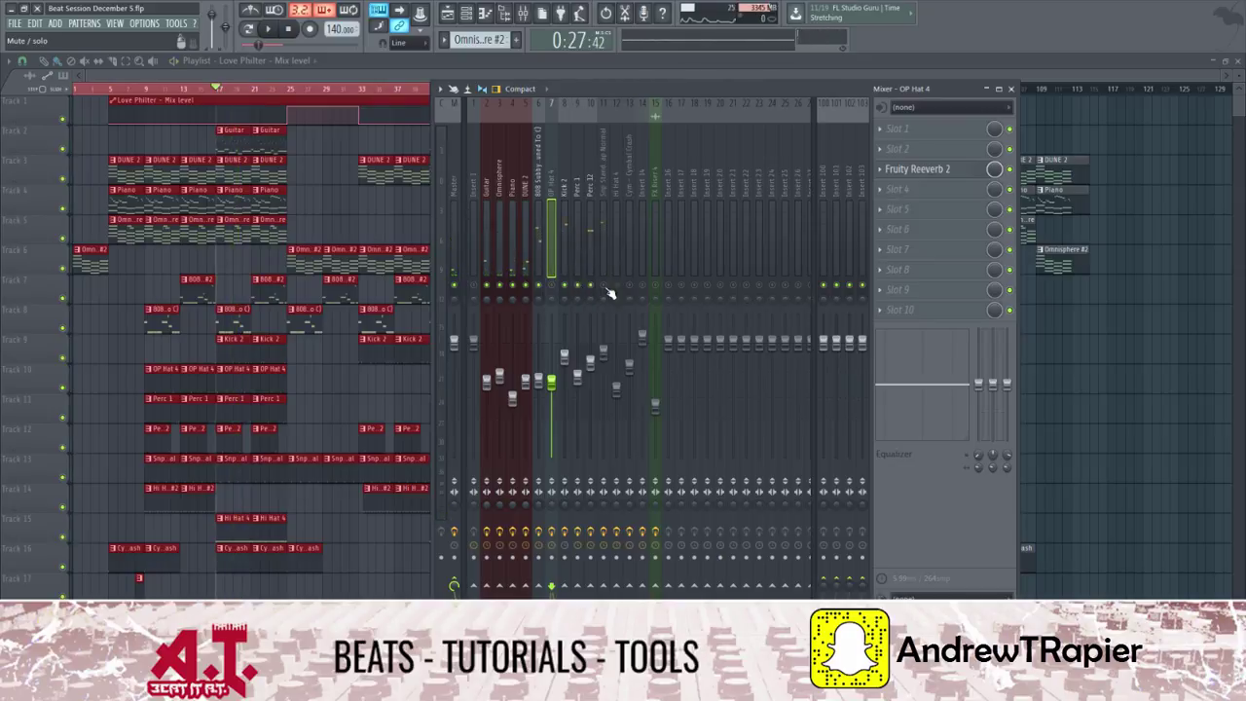
pyautogui.click(604, 285)
pyautogui.press('space')
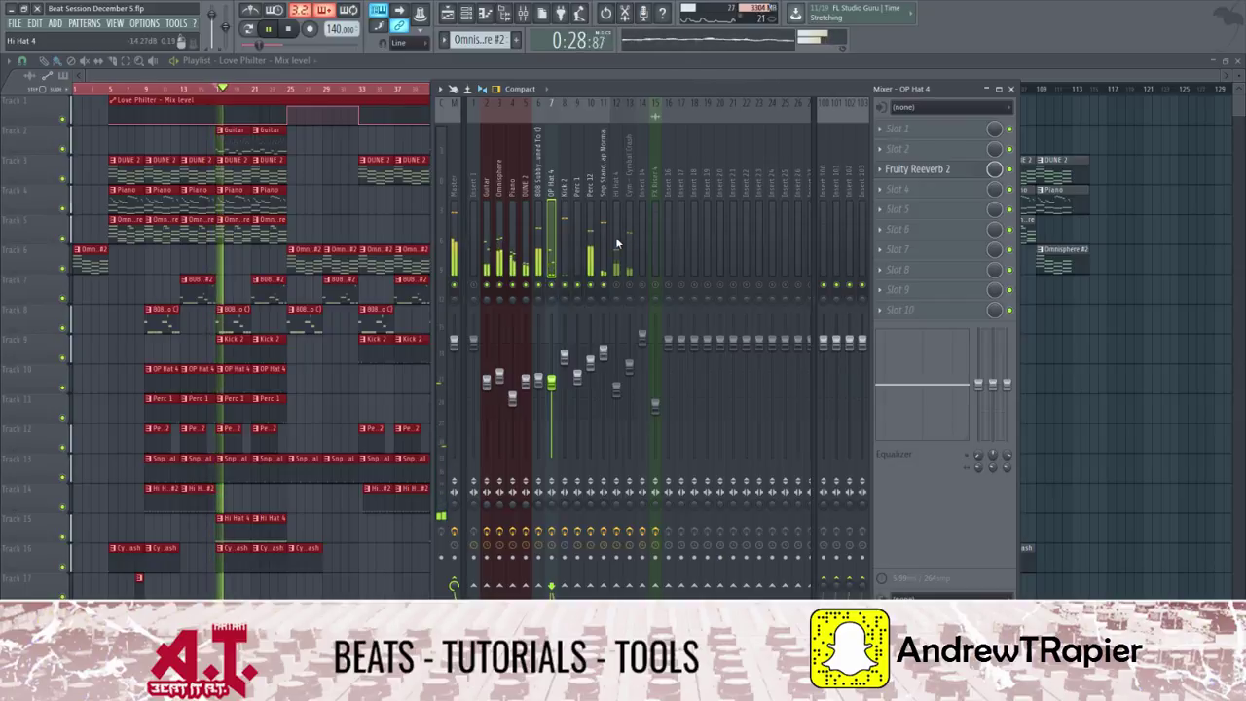
# Adjust the panning of Perc 1 and Perc 12 during playback, then stop the beat
pyautogui.click(591, 253)
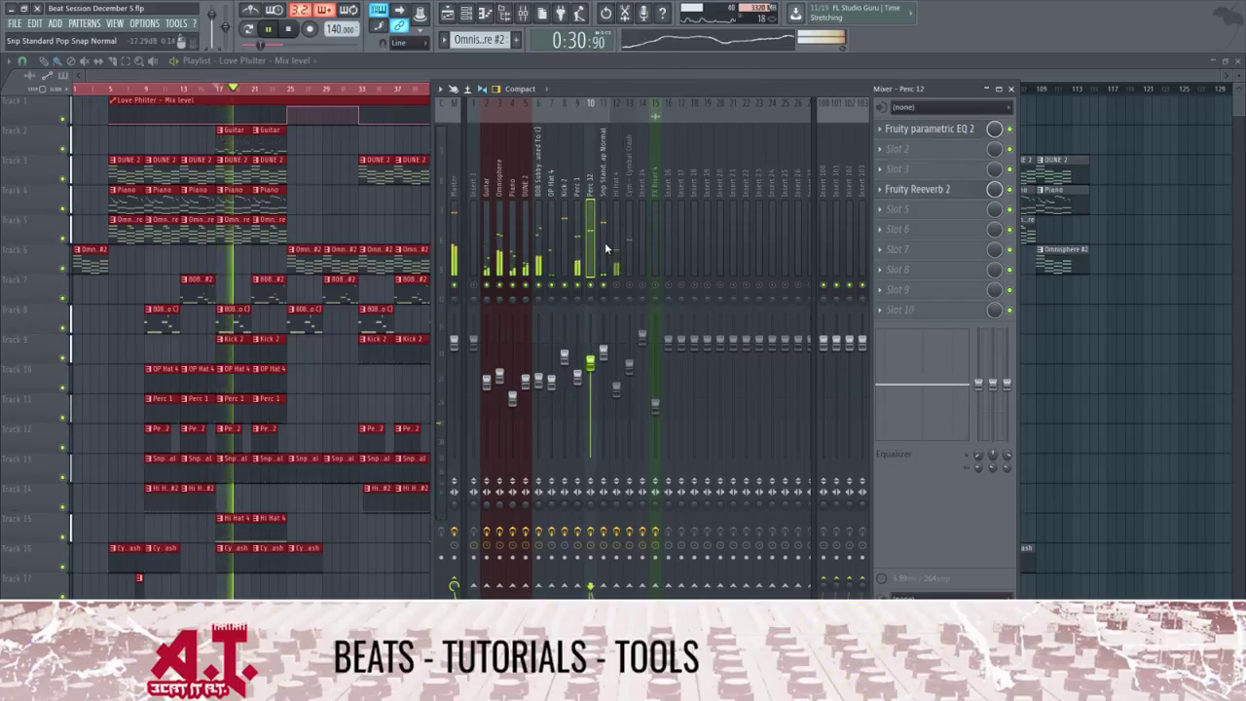
pyautogui.click(582, 240)
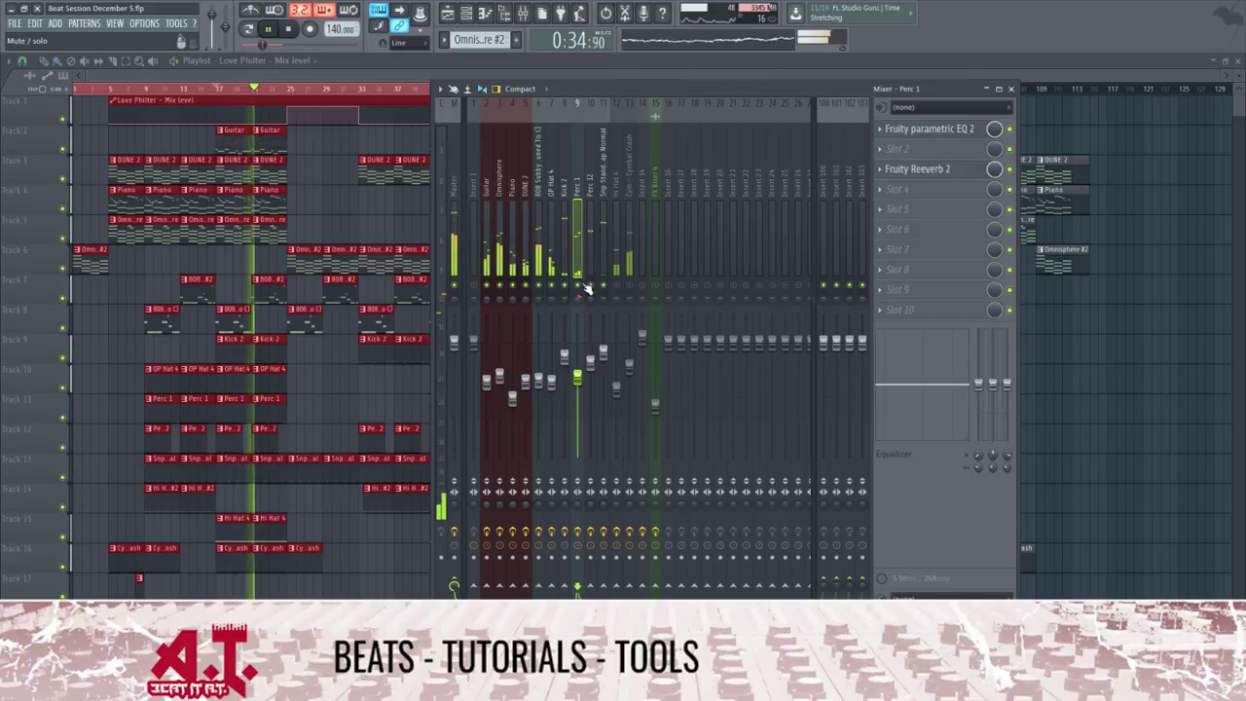
pyautogui.click(593, 280)
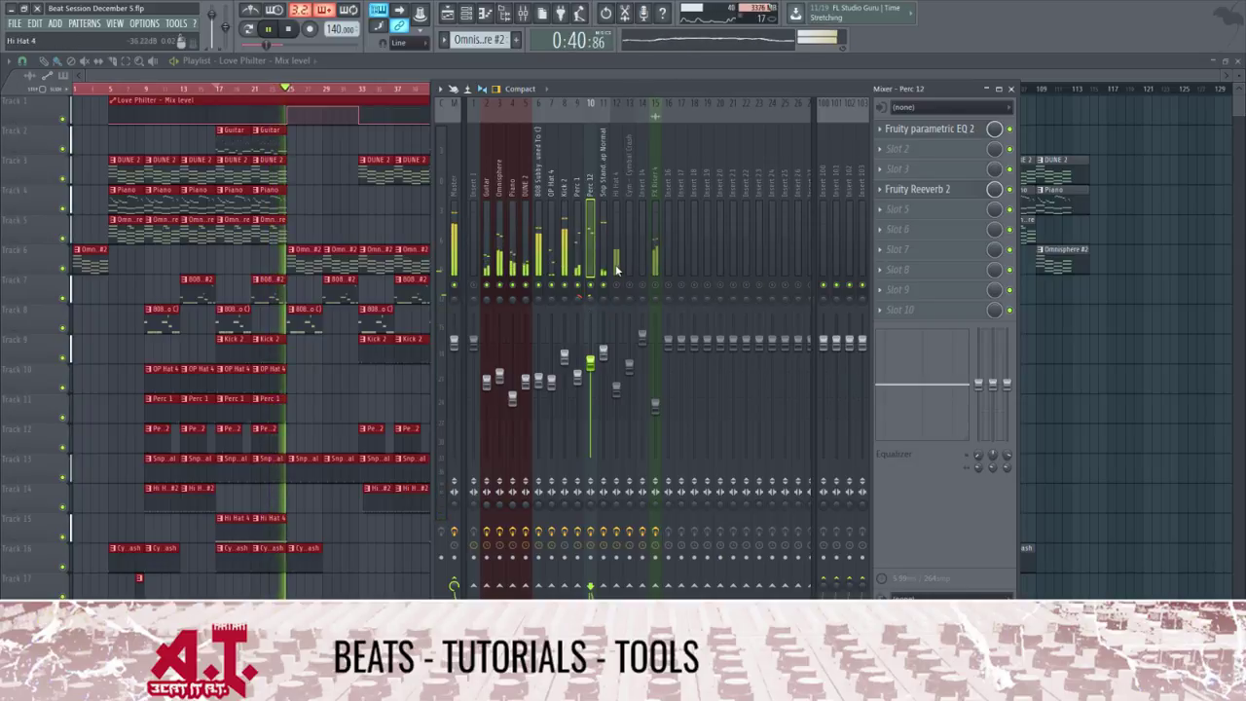
pyautogui.press('space')
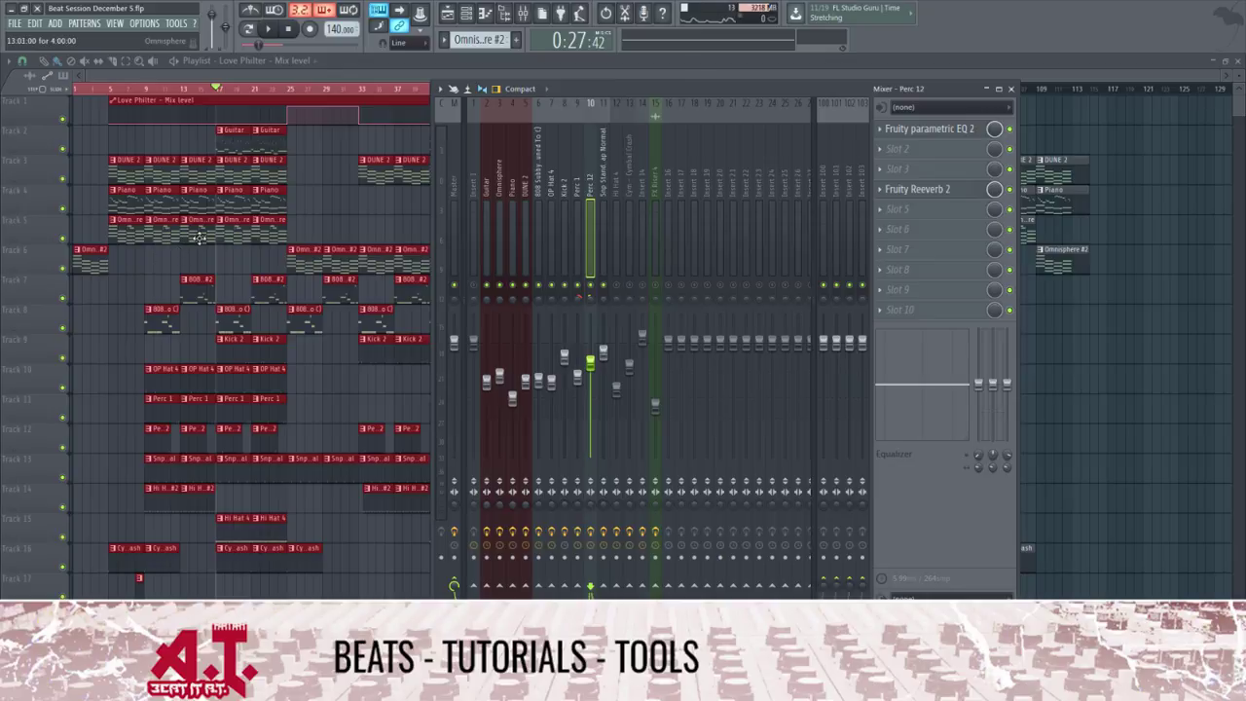
# Unmute Hi Hat 4, Cymbal Crash and Insert 14, then audition the hats and snap in the beat
pyautogui.click(615, 236)
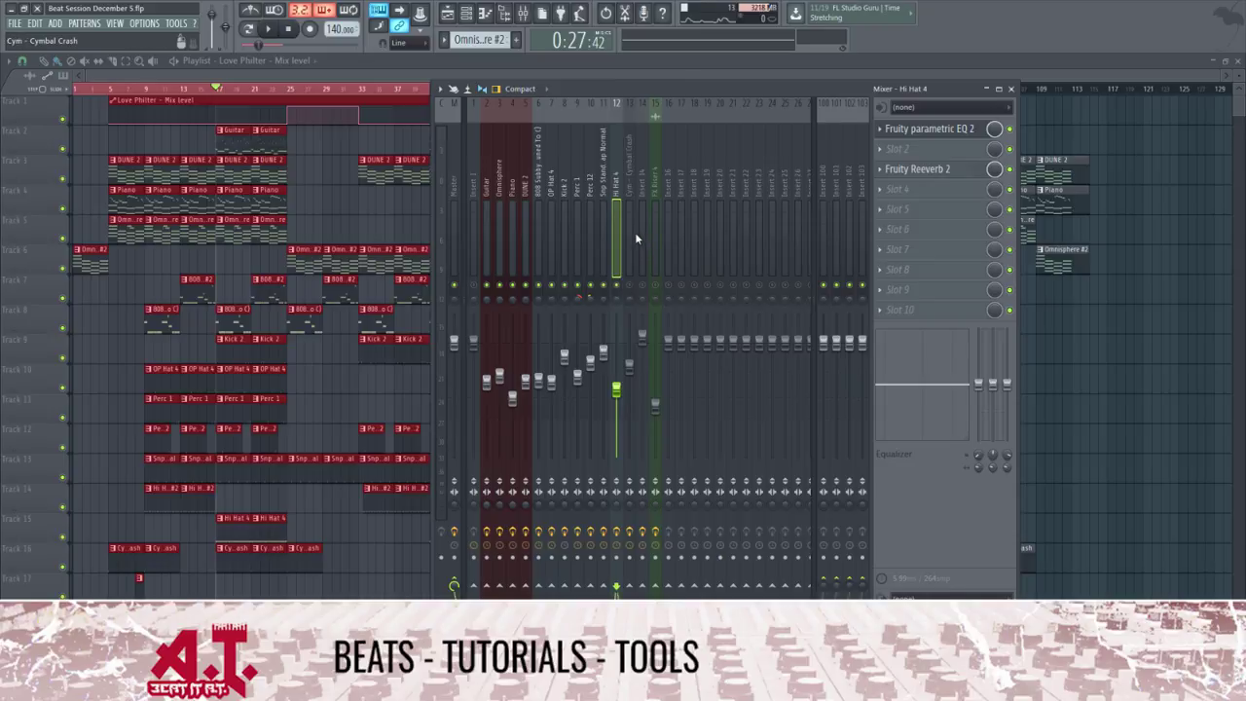
pyautogui.click(641, 286)
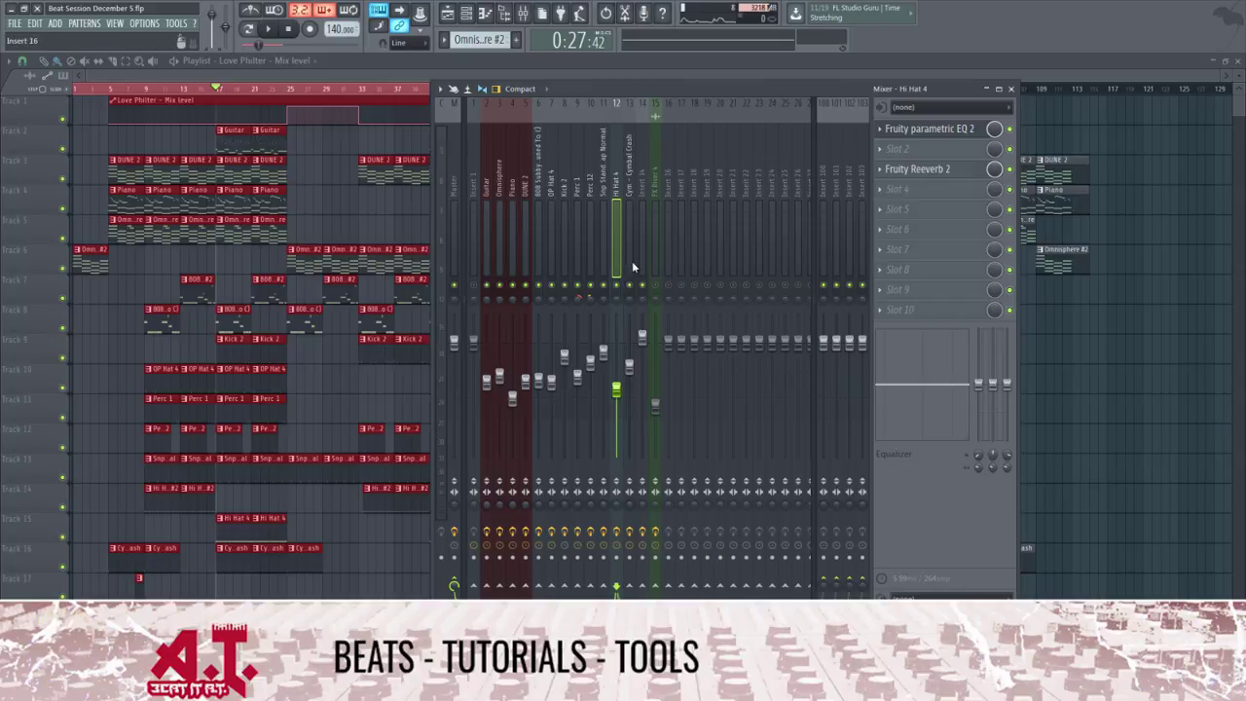
pyautogui.press('space')
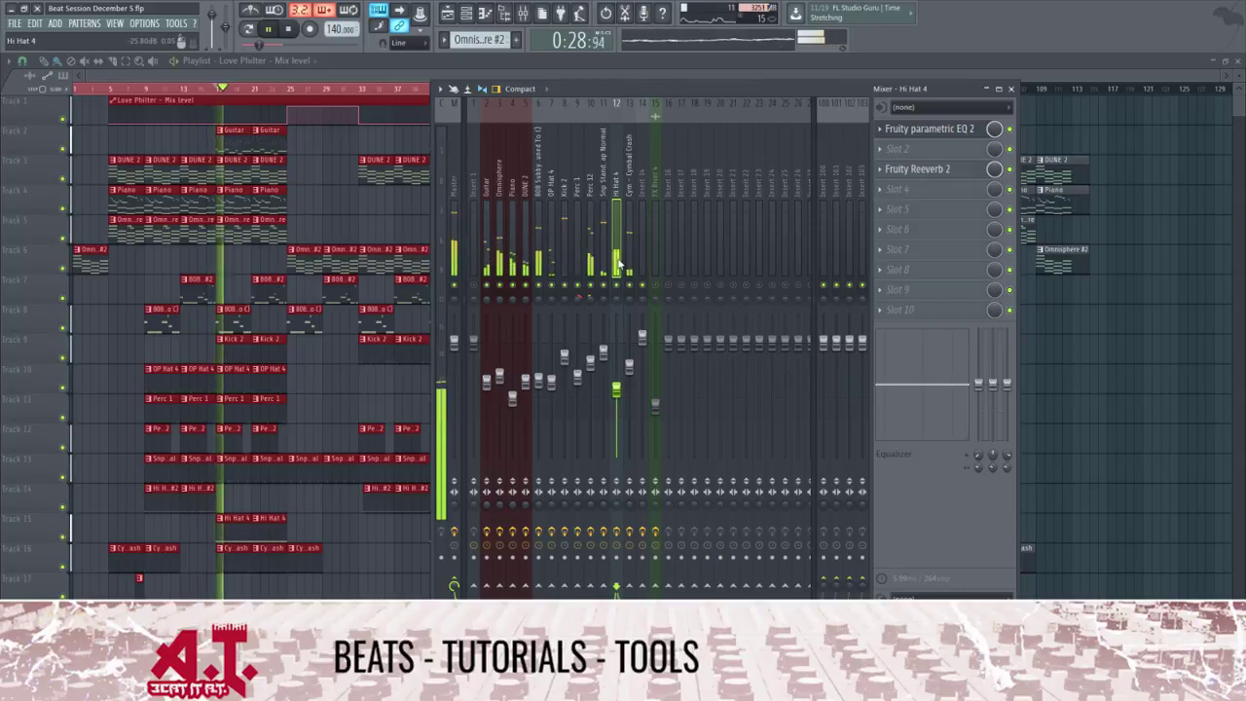
pyautogui.click(605, 259)
pyautogui.press('space')
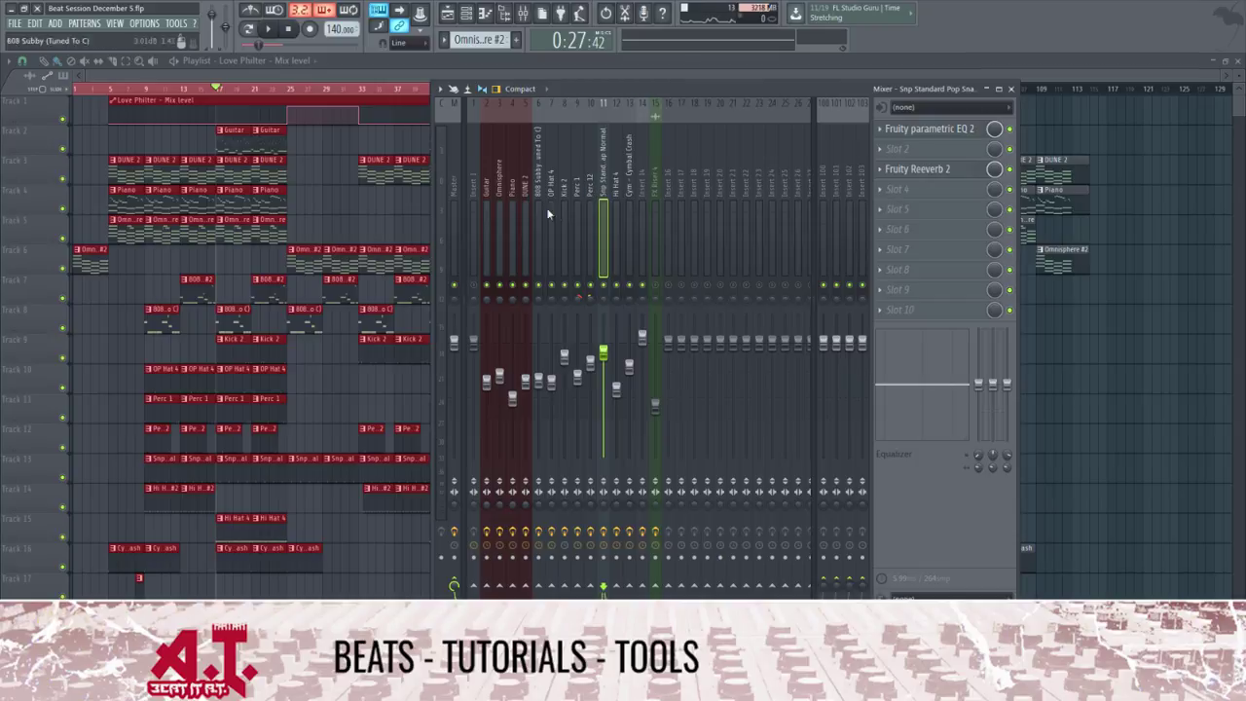
# Unmute FX Riser 4 and all remaining mixer inserts, then select the Master track
pyautogui.click(564, 213)
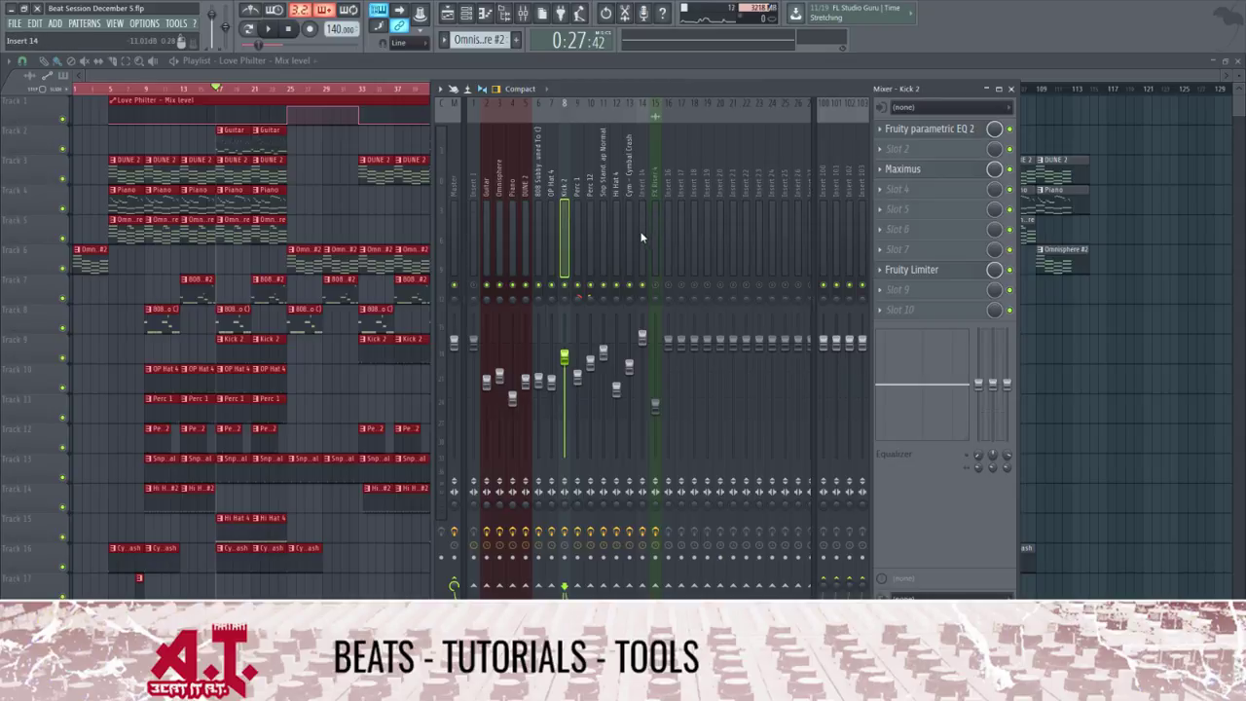
pyautogui.click(658, 202)
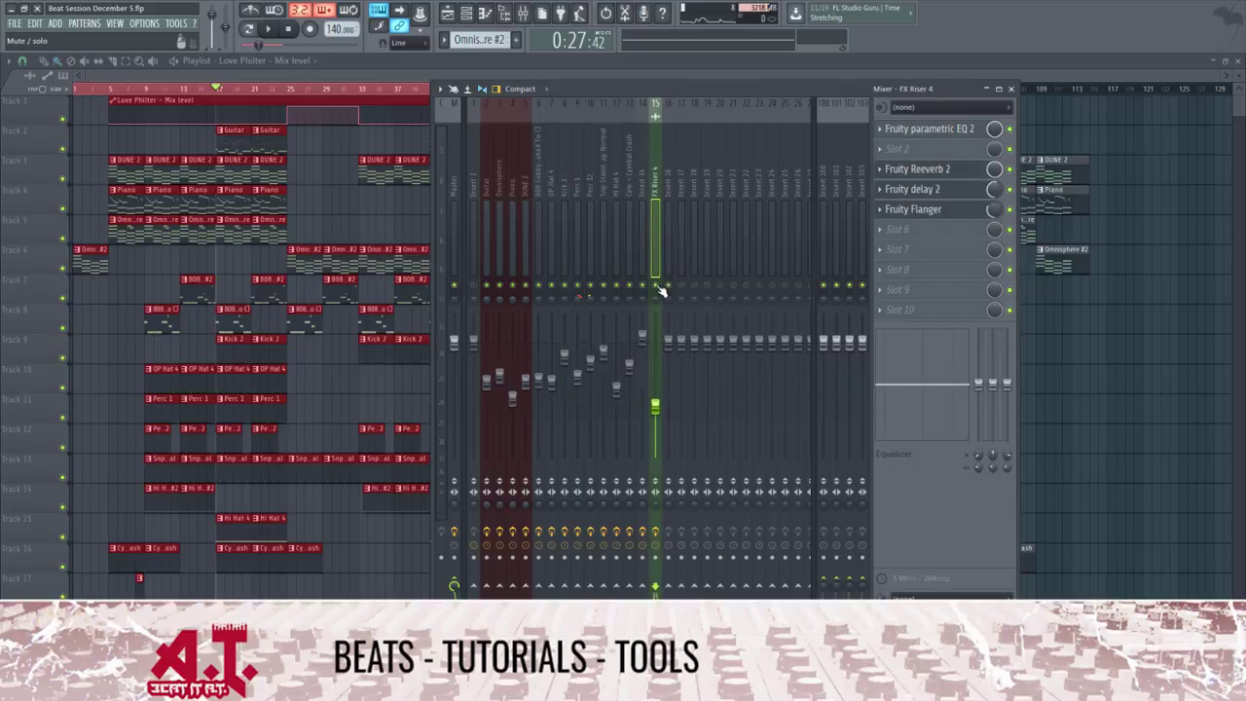
pyautogui.click(454, 199)
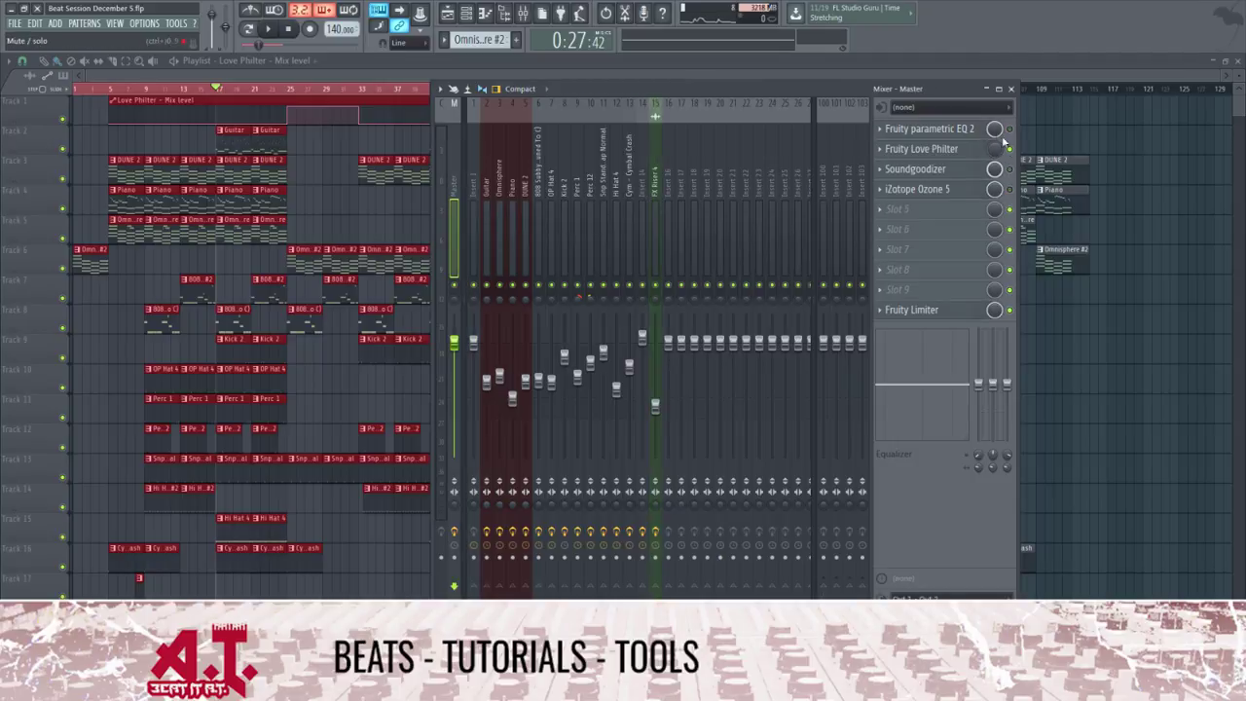
# Examine the Cymbal Crash track's Fruity Delay 2, Fruity Reeverb 2 and Parametric EQ 2 settings, then close them
pyautogui.click(627, 210)
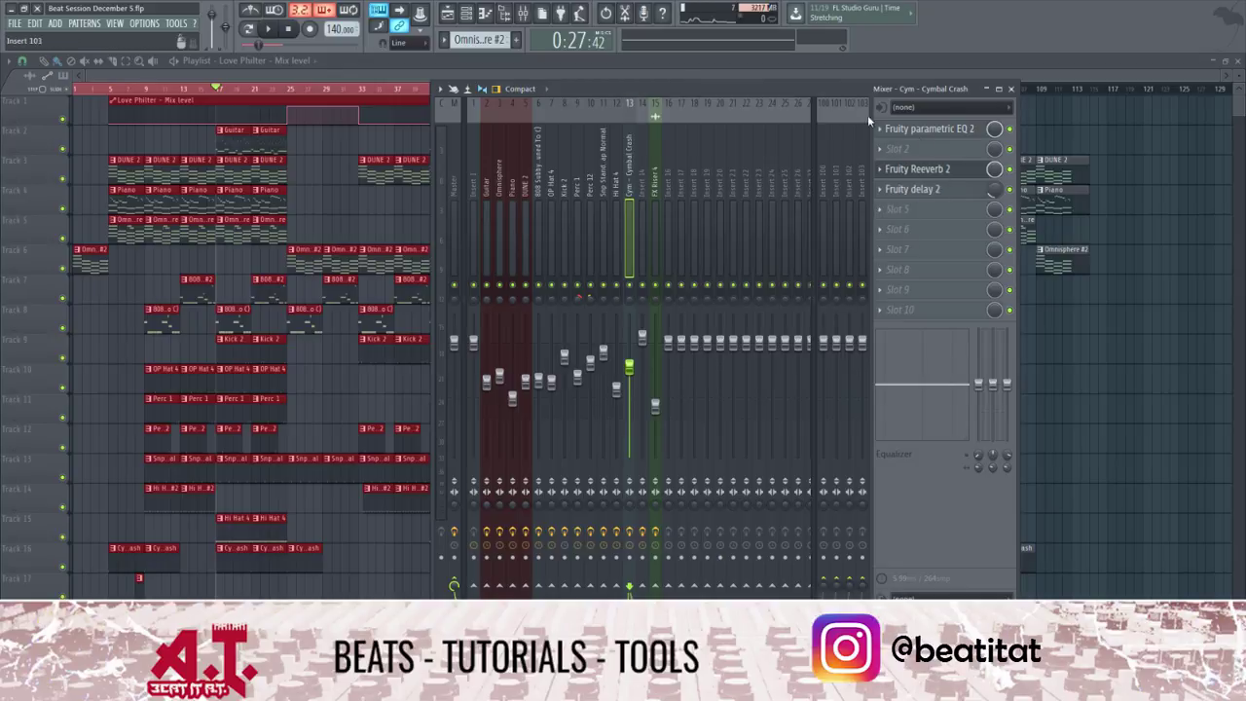
pyautogui.click(920, 189)
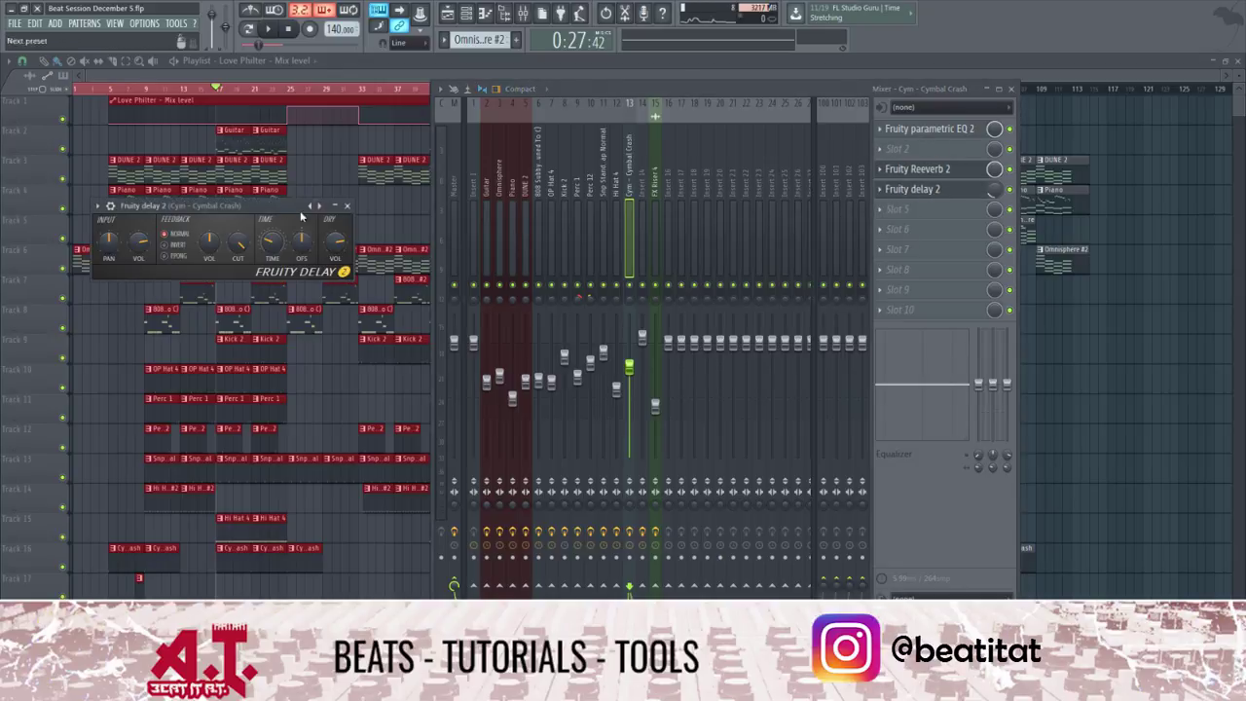
pyautogui.click(347, 206)
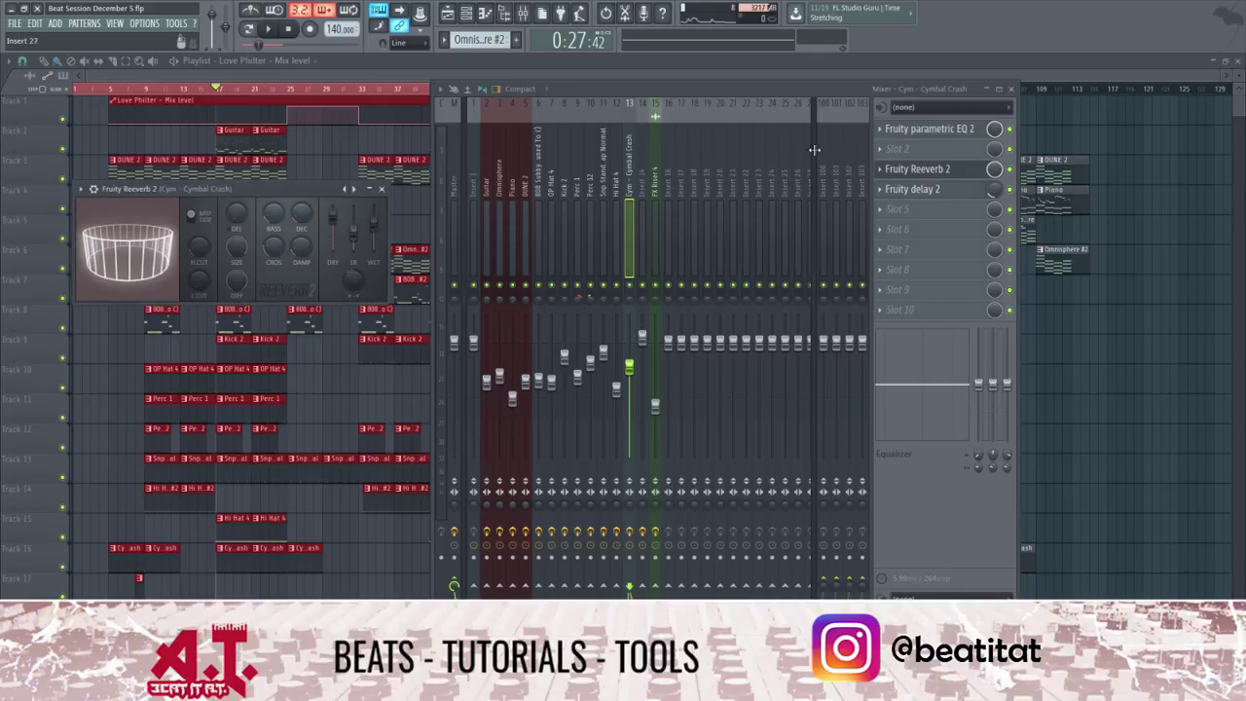
pyautogui.click(925, 129)
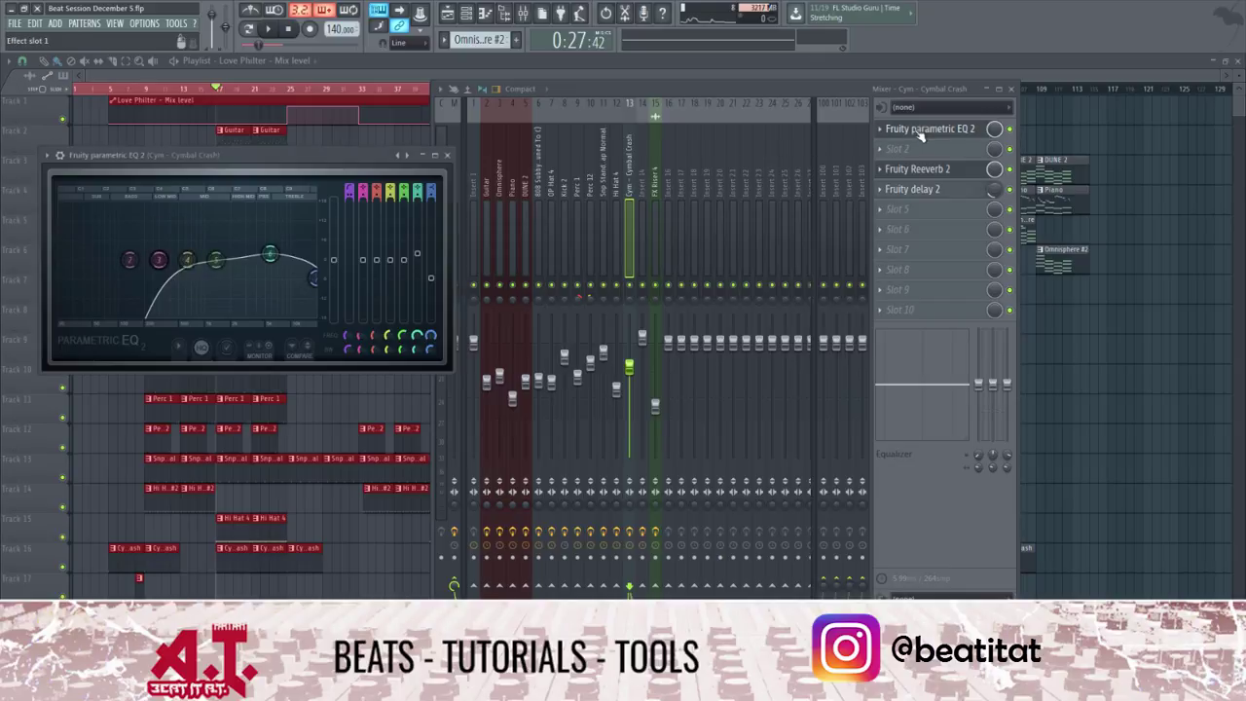
pyautogui.click(446, 156)
pyautogui.click(384, 187)
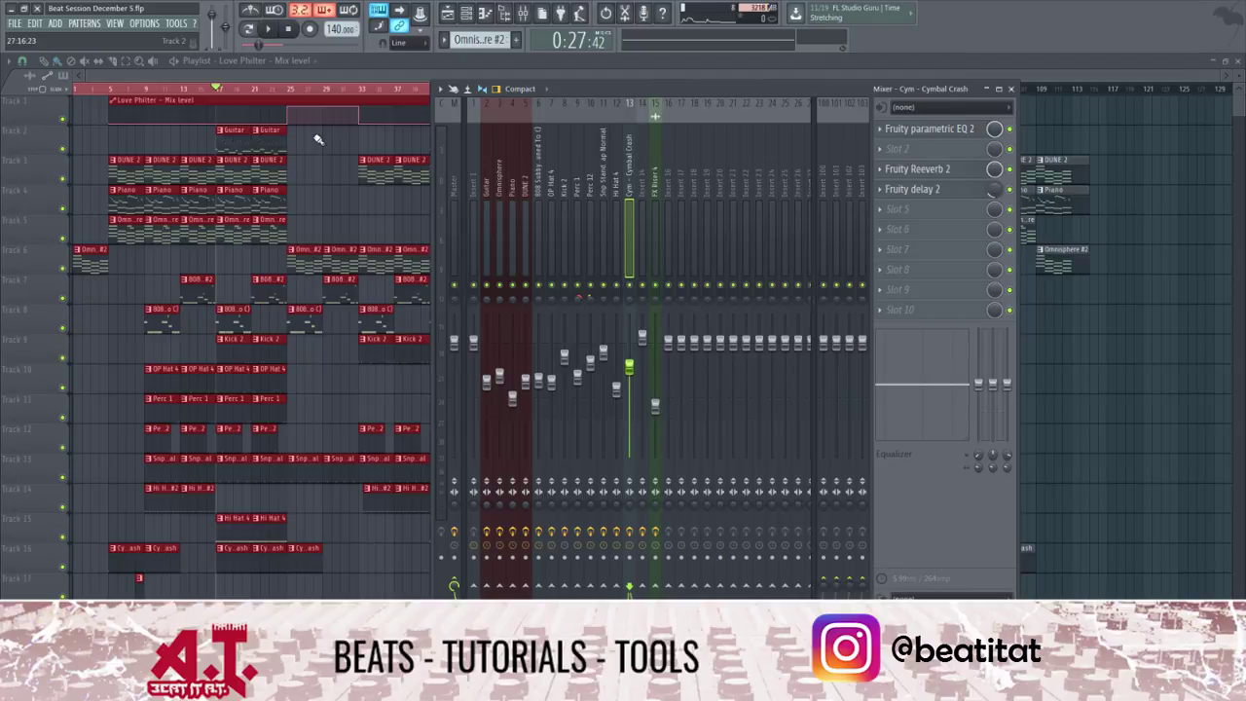
# Rebalance the melody levels during playback, with Omnisphere at -6.5 dB, DUNE 2 at -8.5 dB and Piano slightly louder, then stop
pyautogui.press('space')
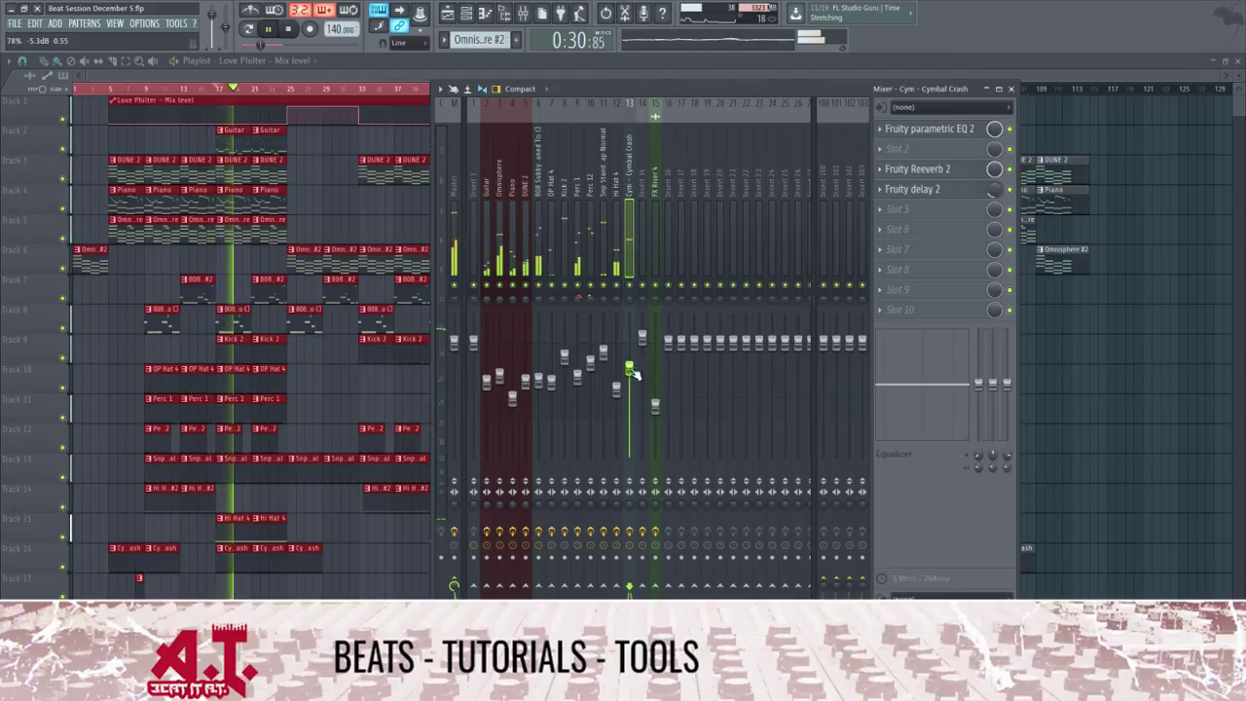
pyautogui.click(512, 397)
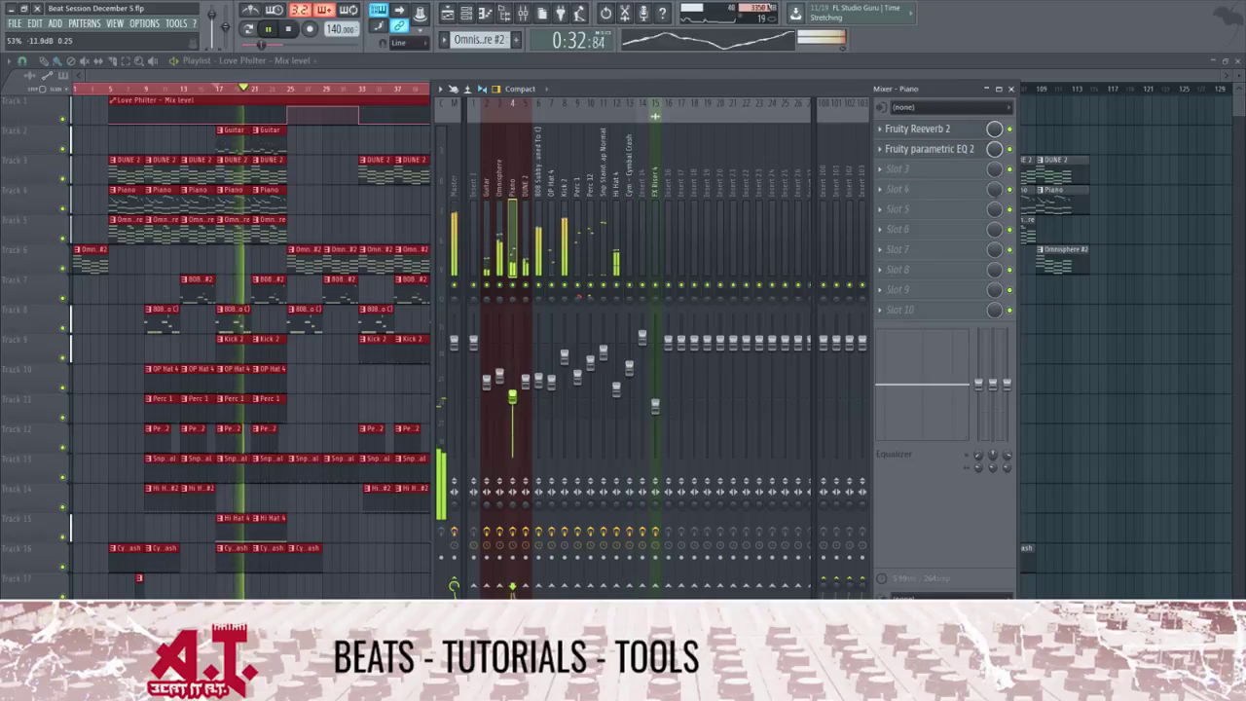
pyautogui.click(497, 380)
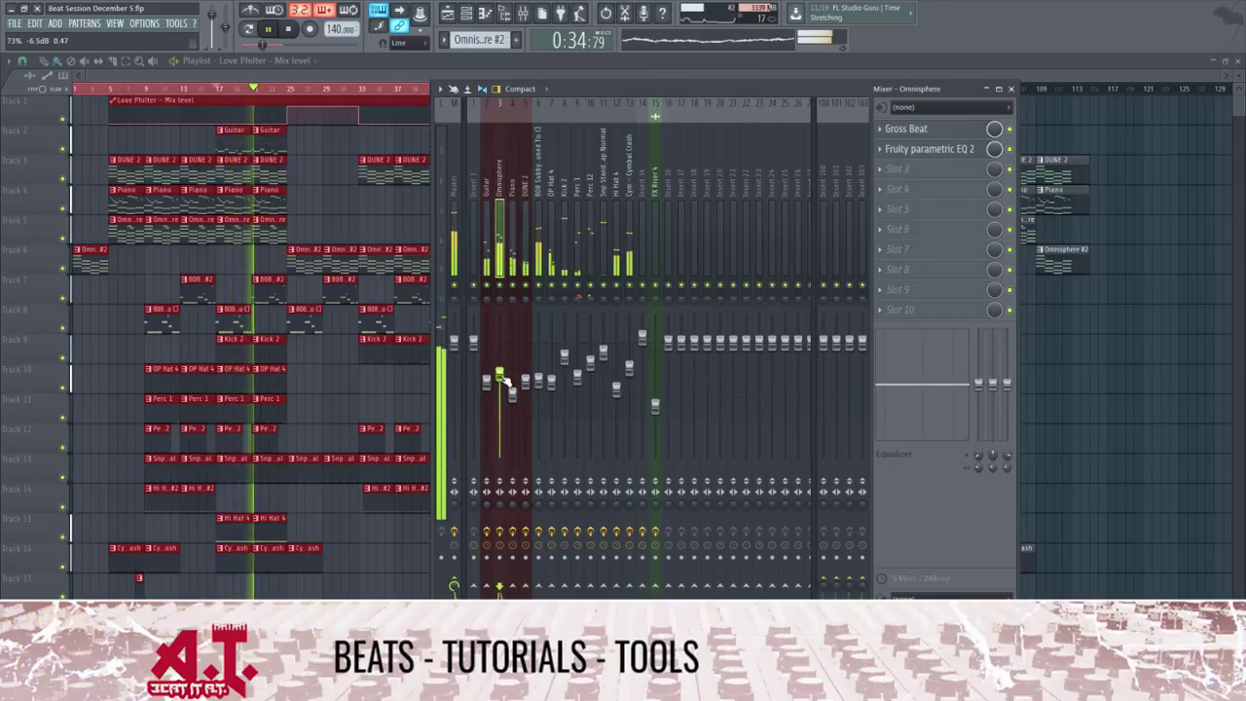
pyautogui.click(487, 381)
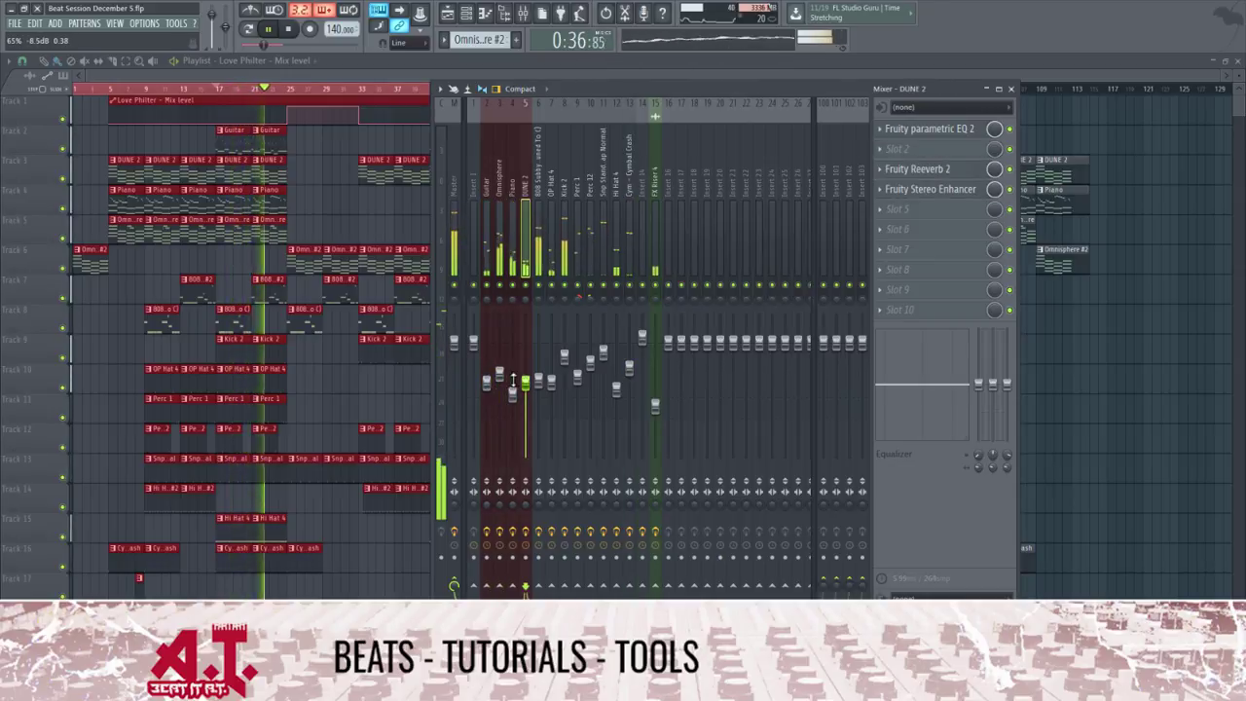
pyautogui.click(507, 379)
pyautogui.press('space')
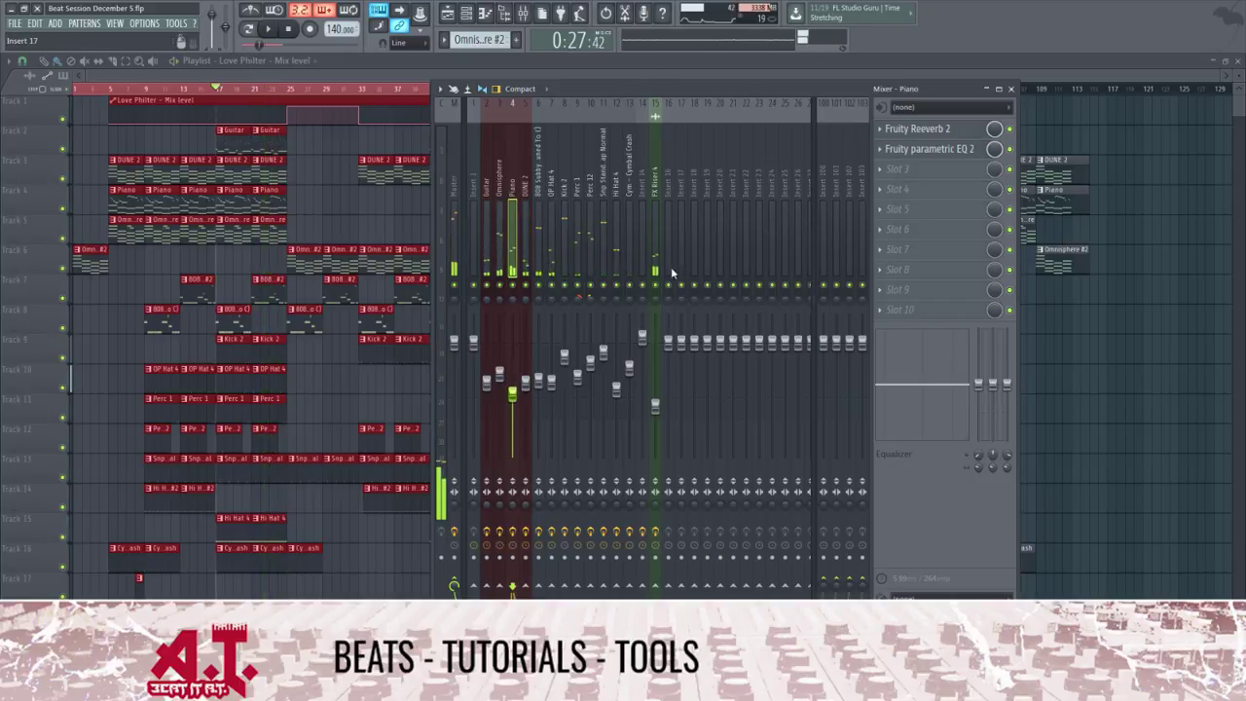
# Review the FX Riser 4 effects chain, then examine Parametric EQ 2 and Soundgoodizer on the Master track
pyautogui.click(655, 272)
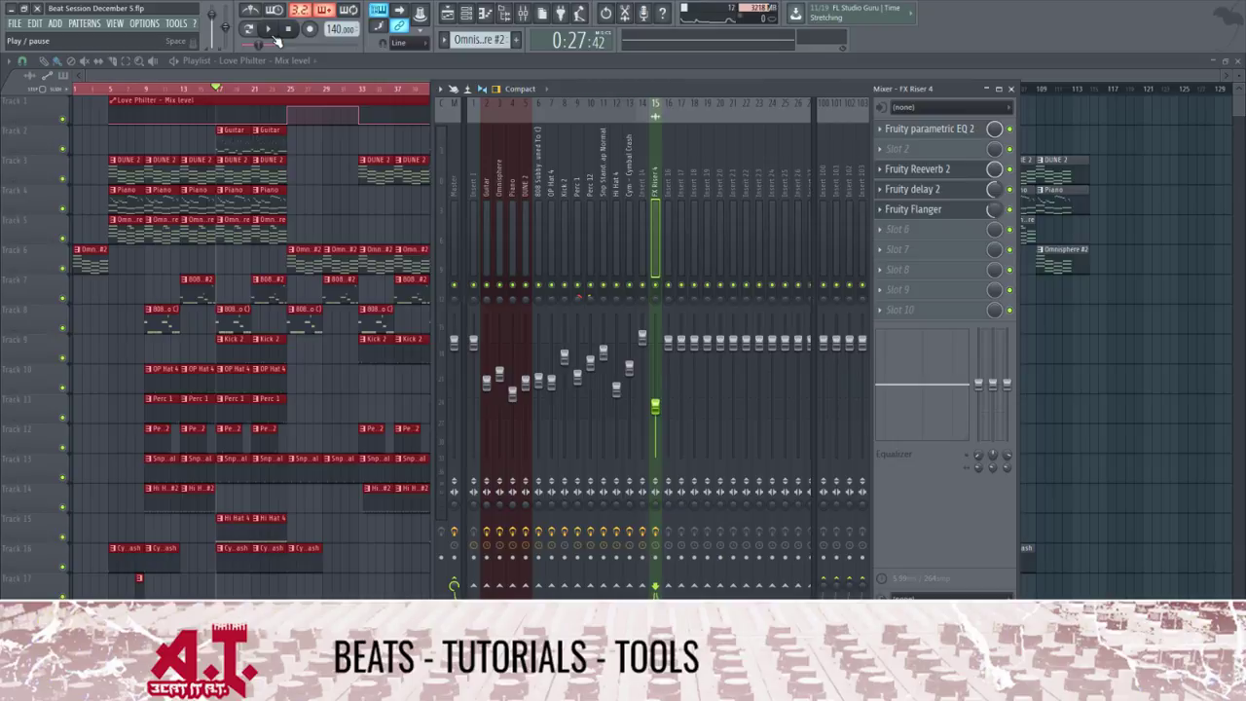
pyautogui.click(454, 181)
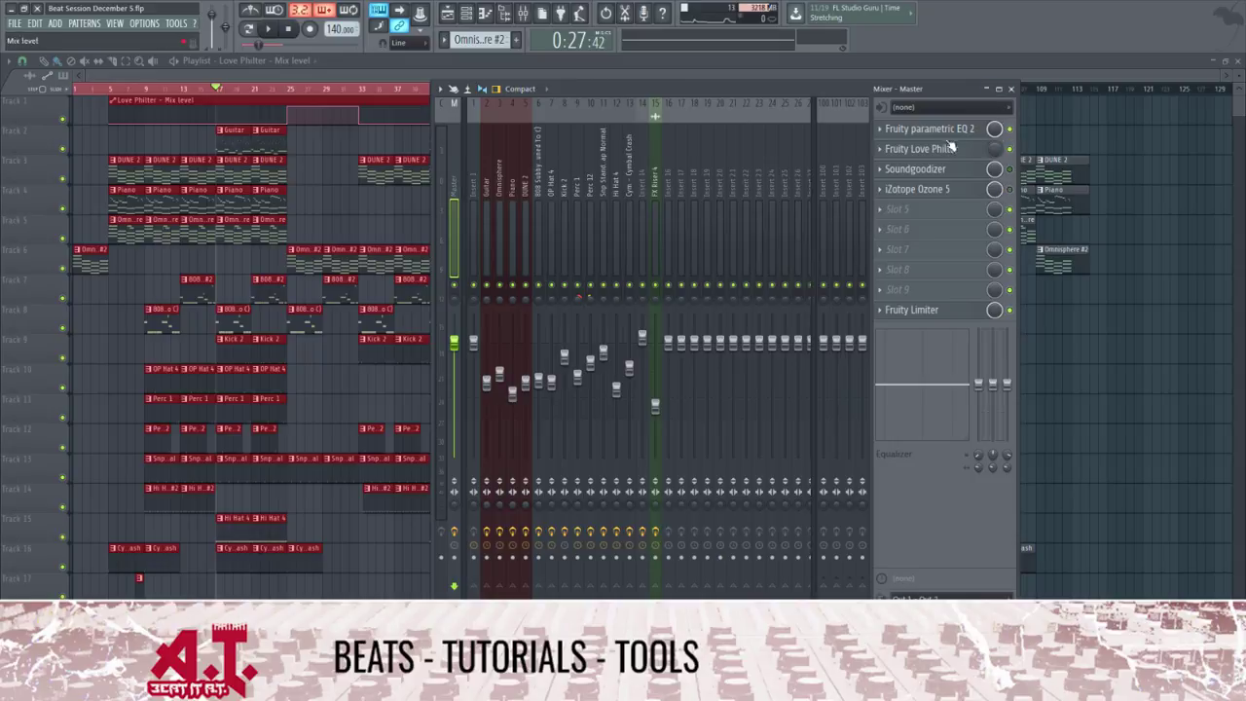
pyautogui.click(897, 134)
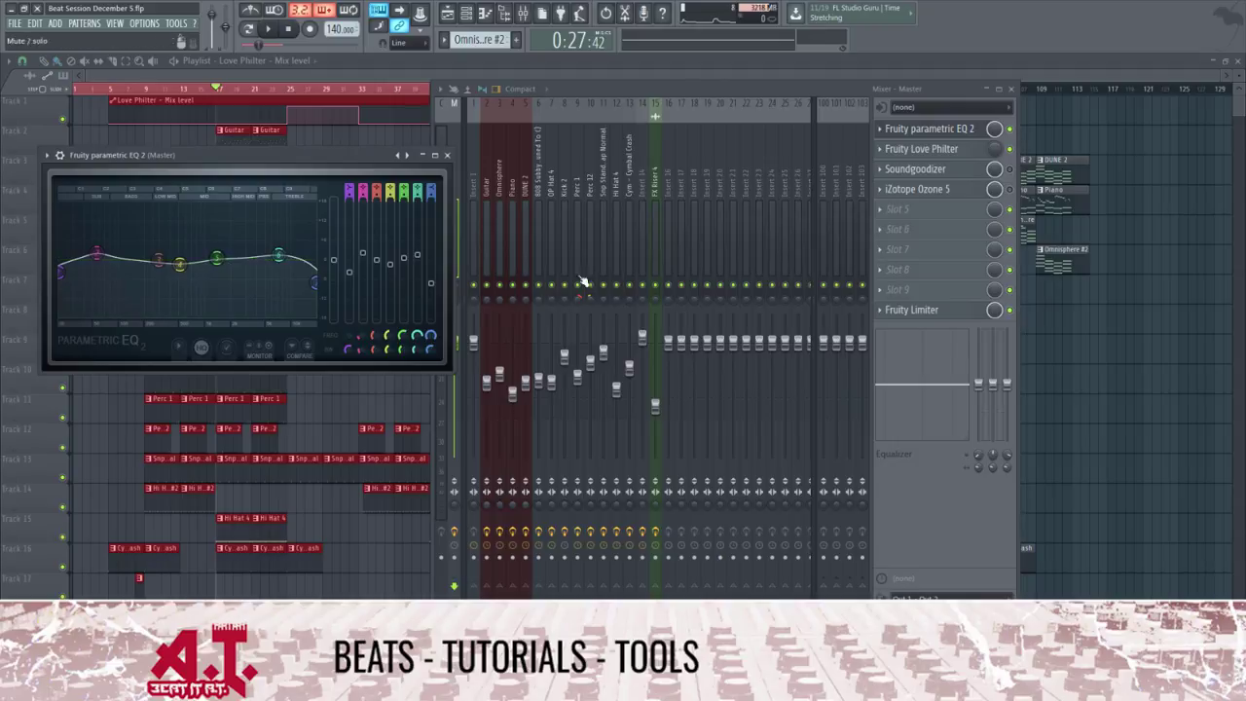
pyautogui.click(959, 171)
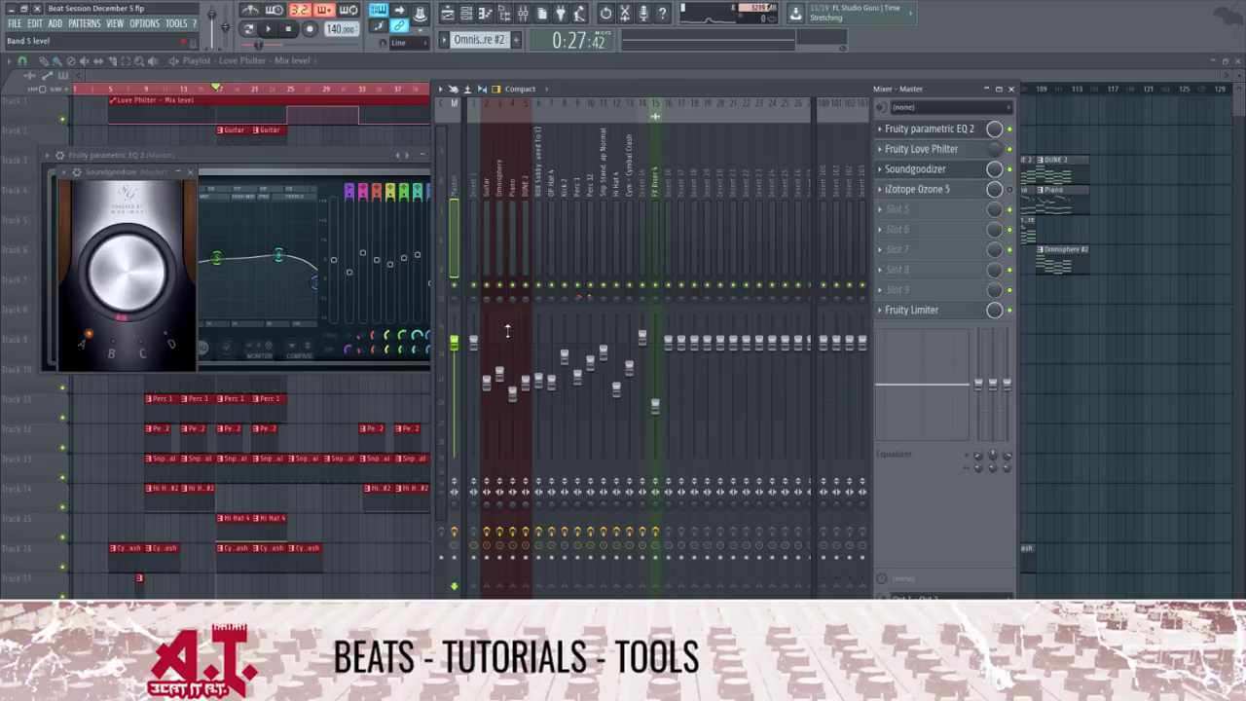
# Load Maximus into the Master track's slot 5, browse its factory presets, and close the plugin window
pyautogui.click(948, 209)
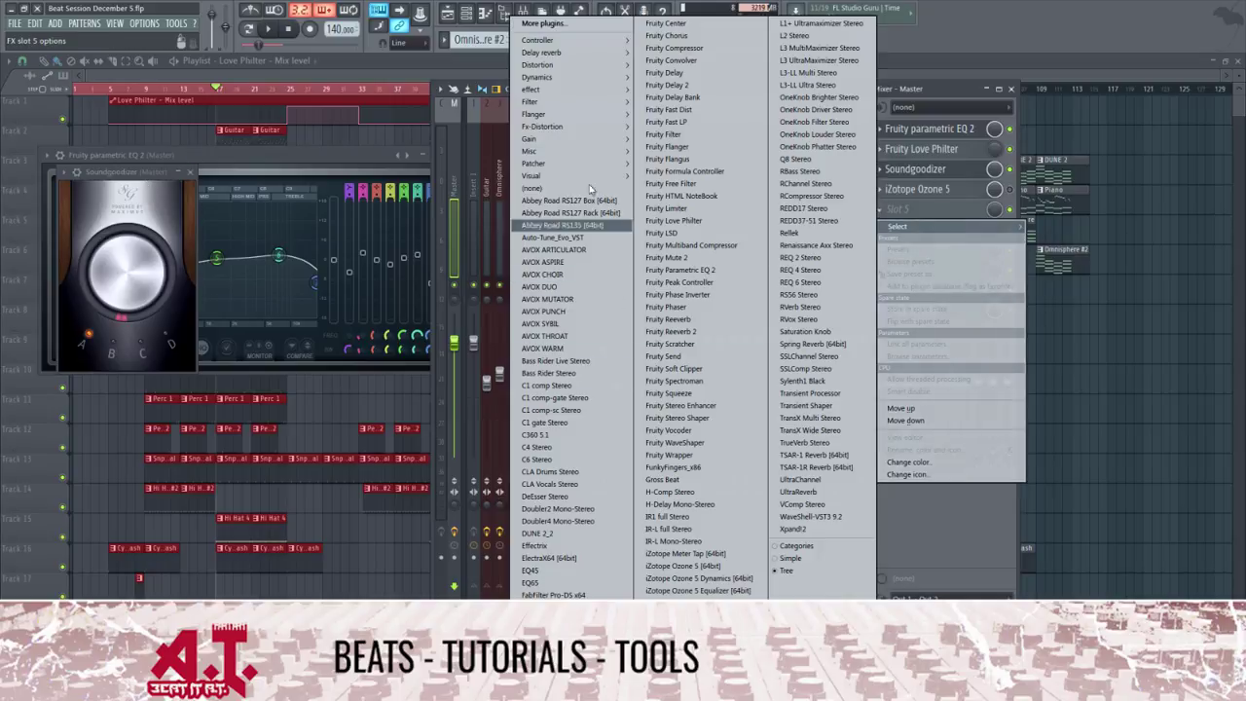
pyautogui.moveTo(557, 97)
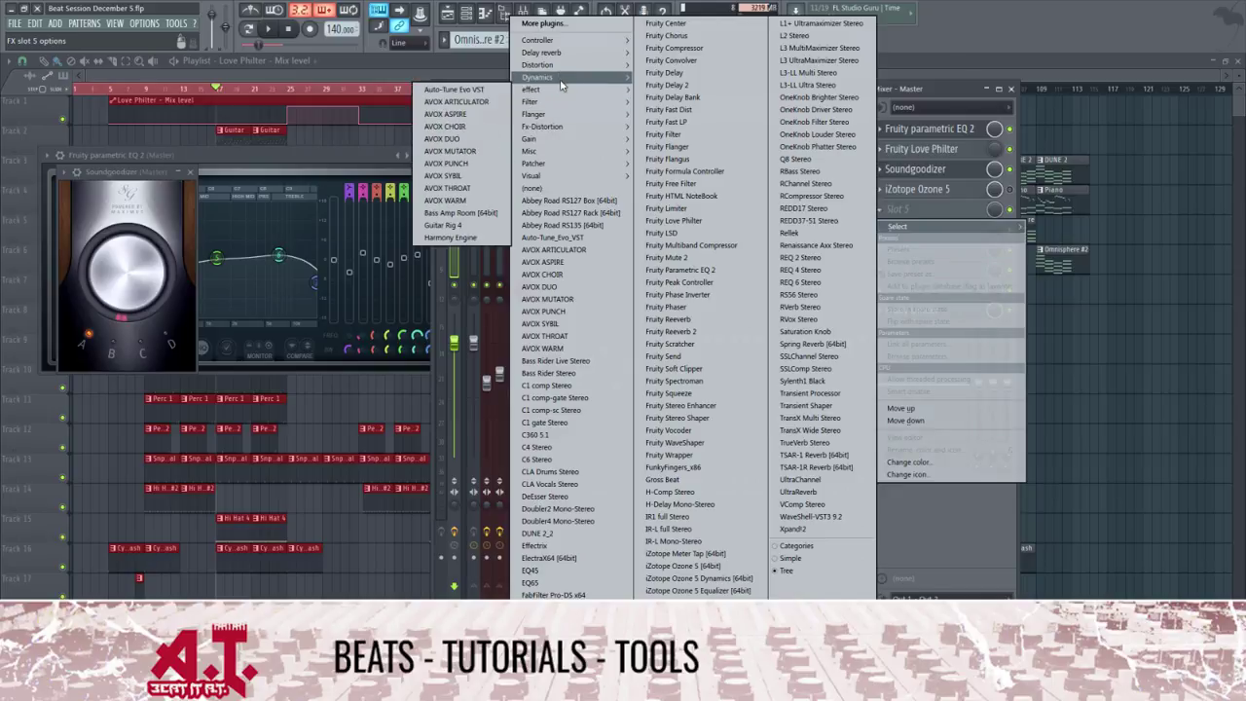
pyautogui.moveTo(545, 77)
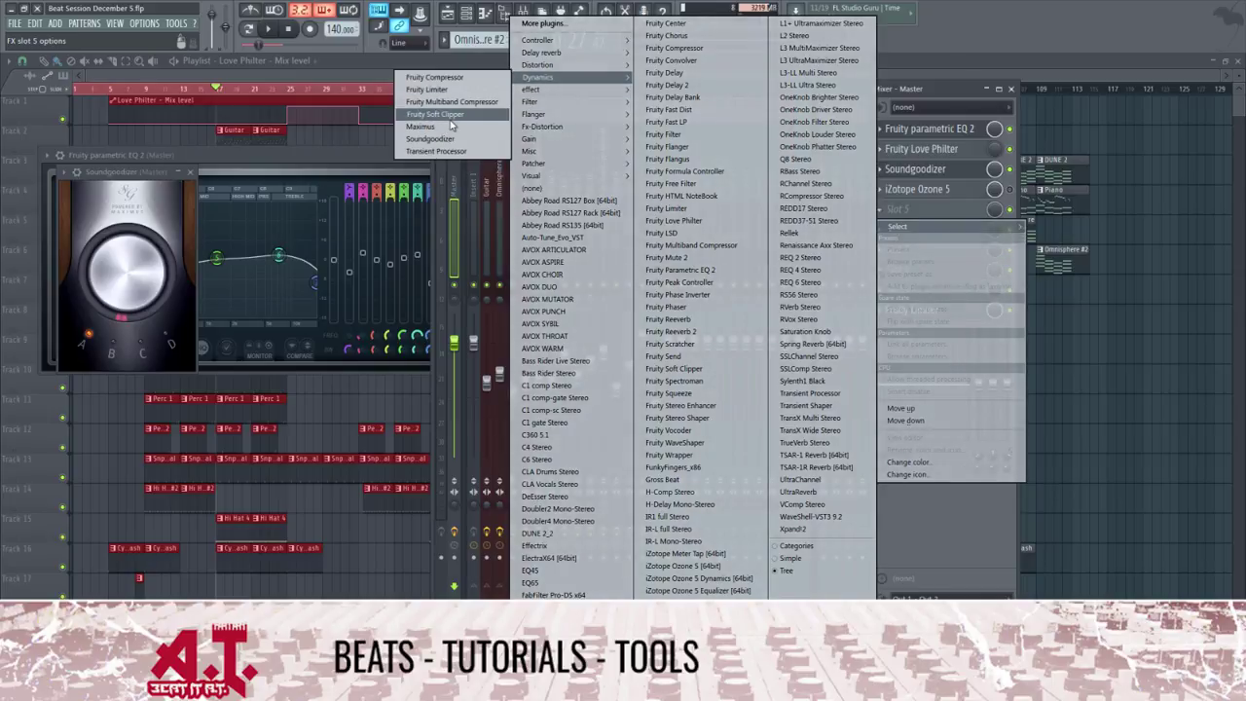
pyautogui.click(420, 126)
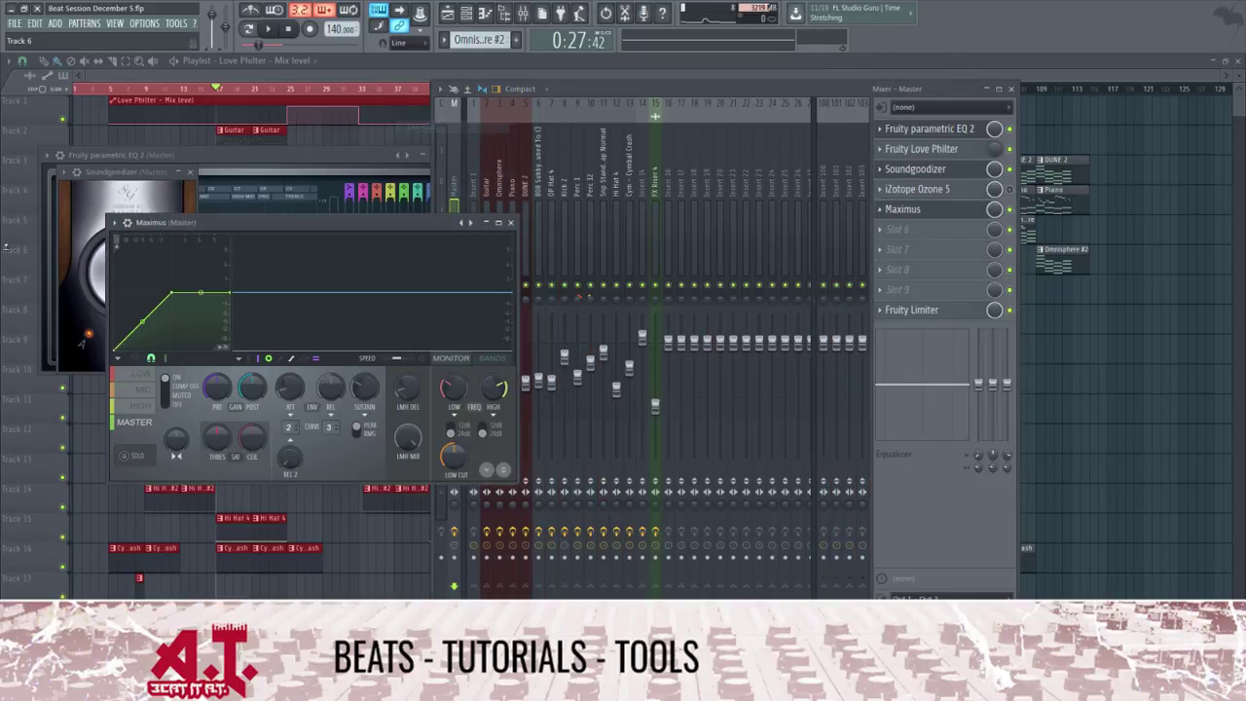
pyautogui.click(114, 222)
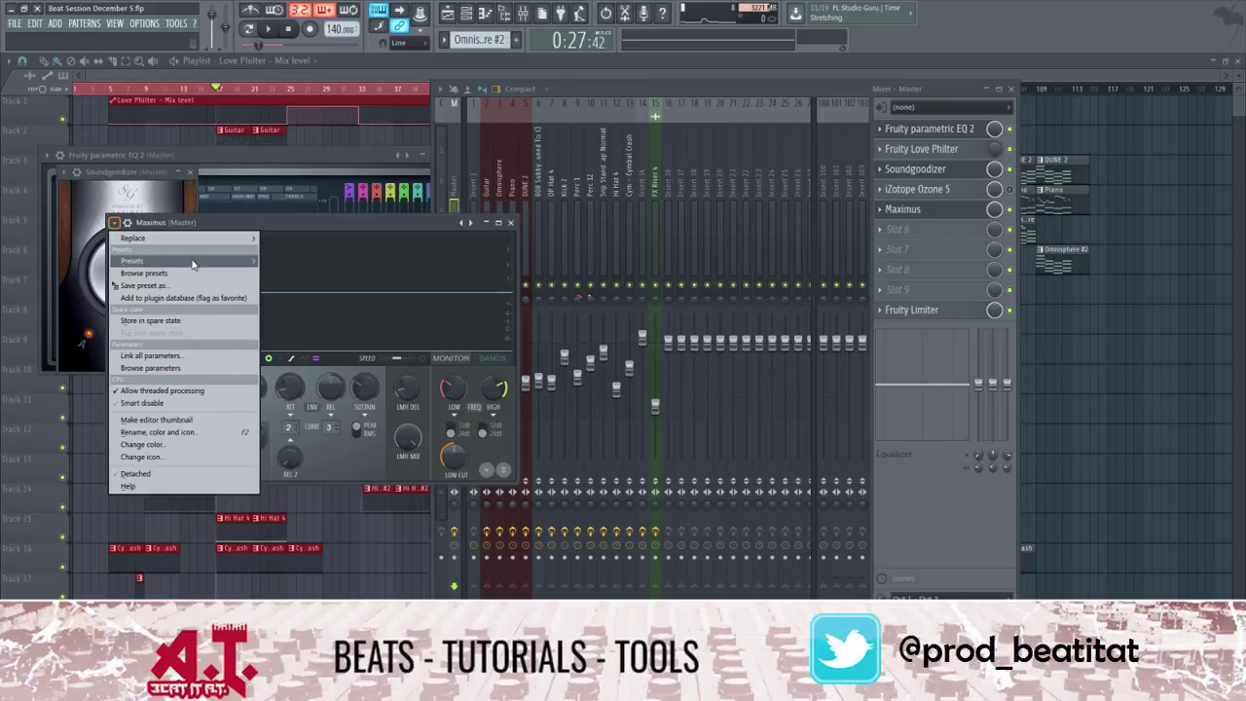
pyautogui.moveTo(192, 261)
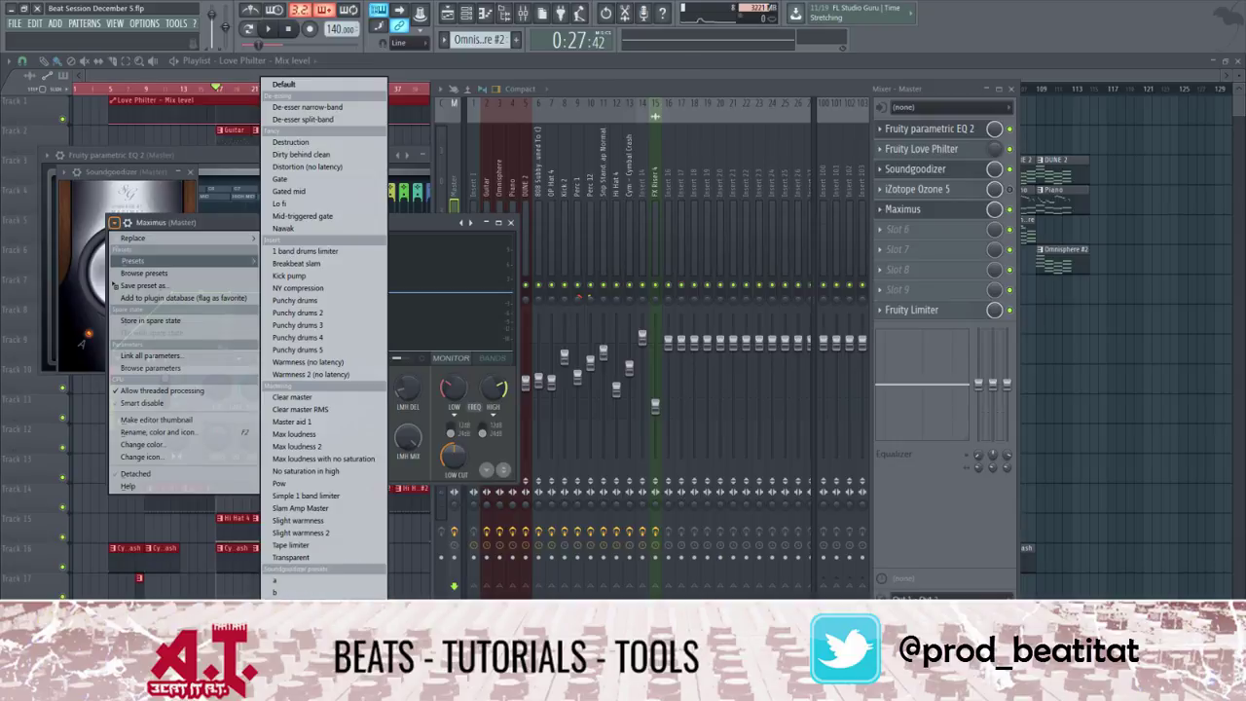
pyautogui.click(512, 223)
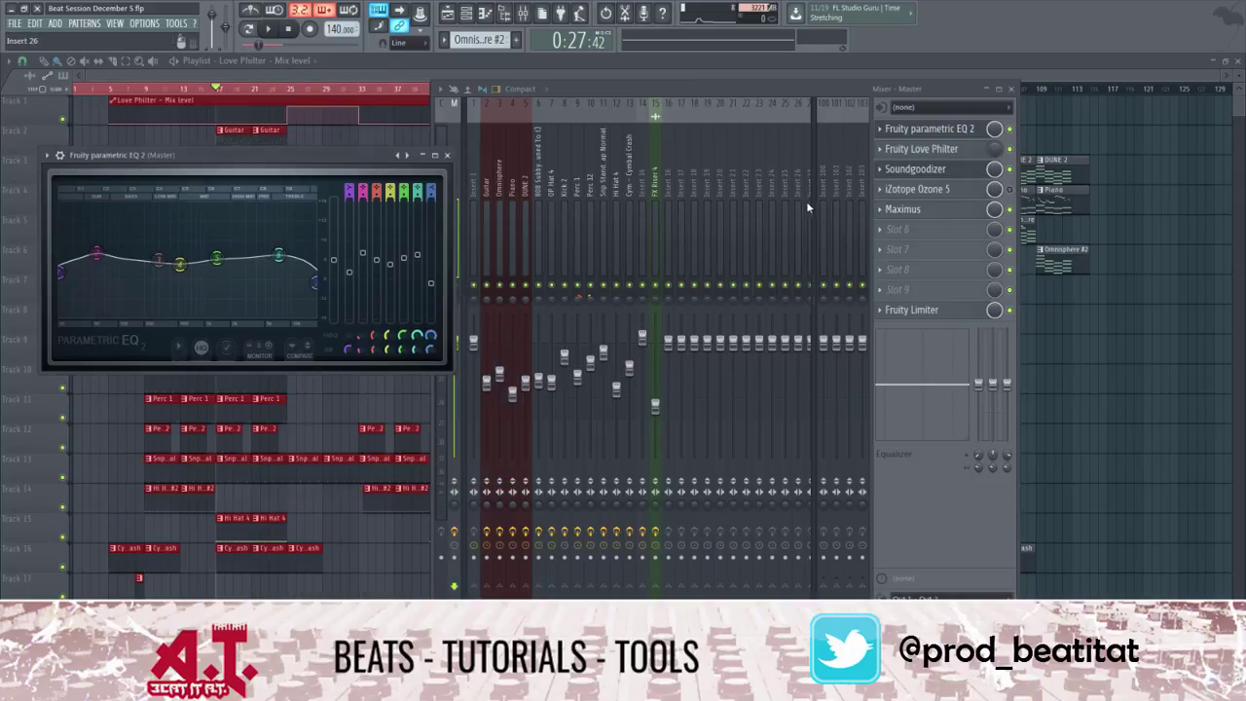
# Remove Maximus from slot 5 of the Master track
pyautogui.click(880, 209)
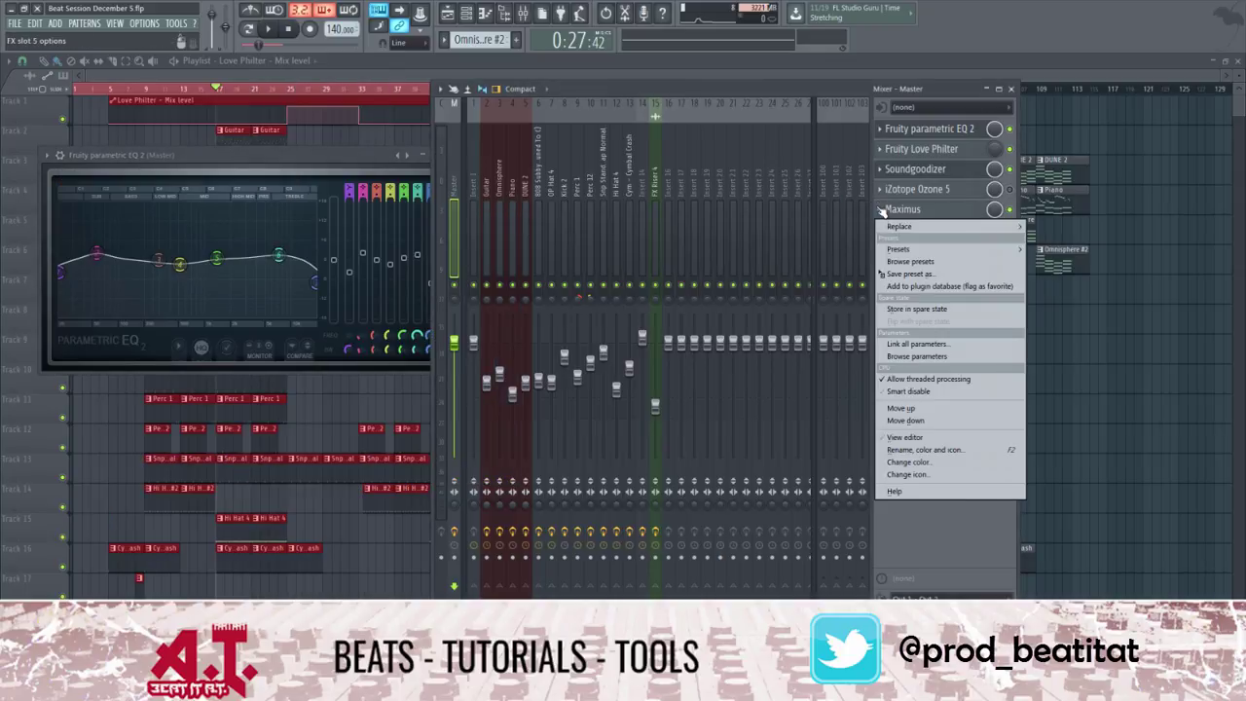
pyautogui.moveTo(897, 225)
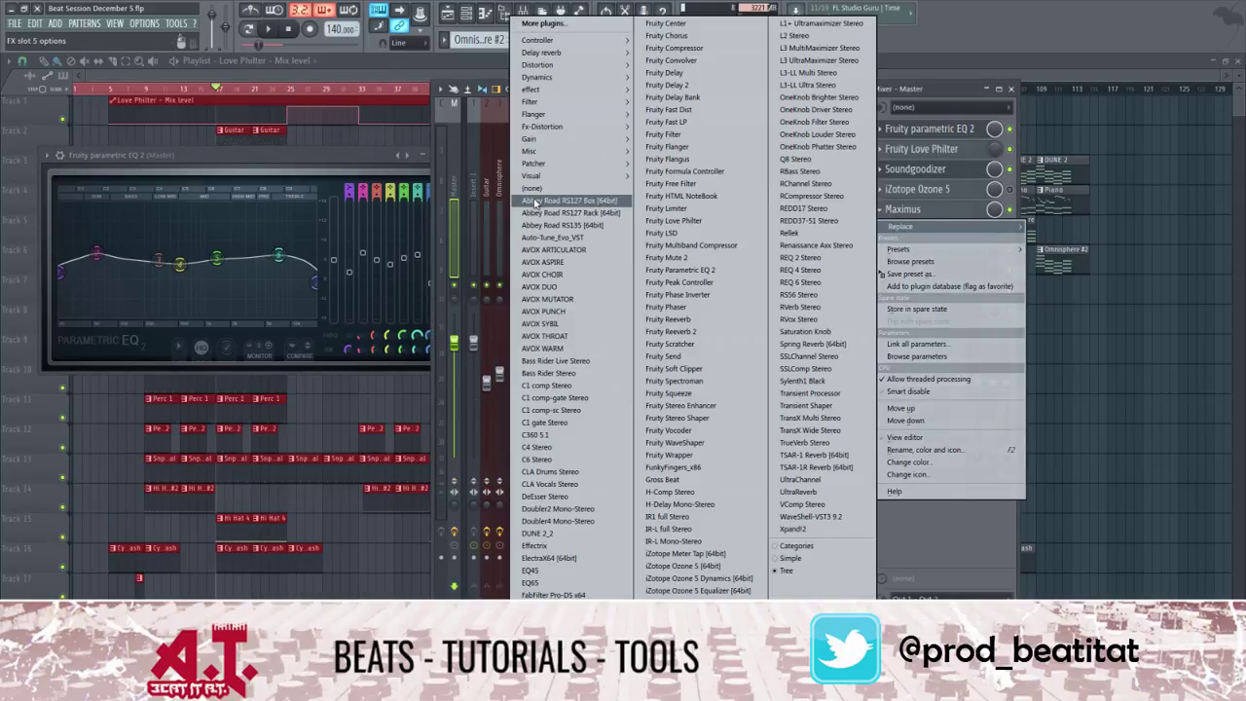
pyautogui.click(546, 193)
# Examine the Master's Soundgoodizer and its amount knob, closing and reopening its window
pyautogui.click(920, 169)
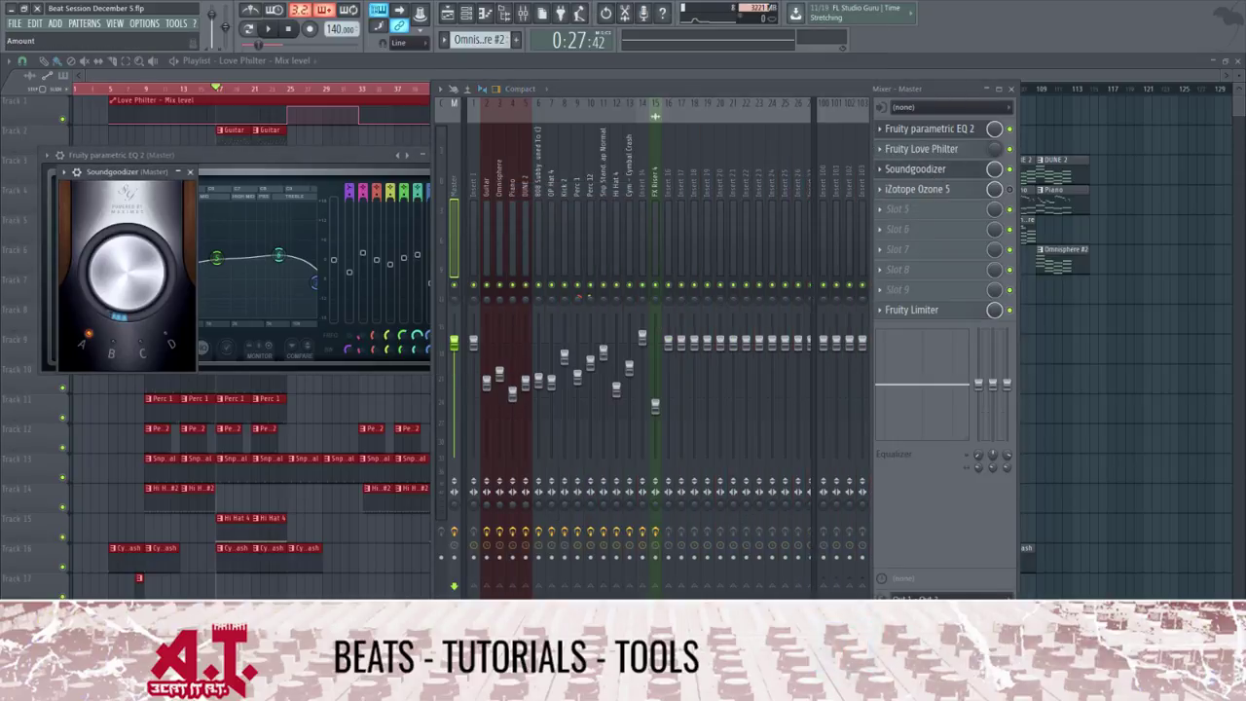
pyautogui.moveTo(127, 272)
pyautogui.mouseDown()
pyautogui.moveTo(128, 141)
pyautogui.moveTo(128, 277)
pyautogui.mouseUp()
pyautogui.click(192, 172)
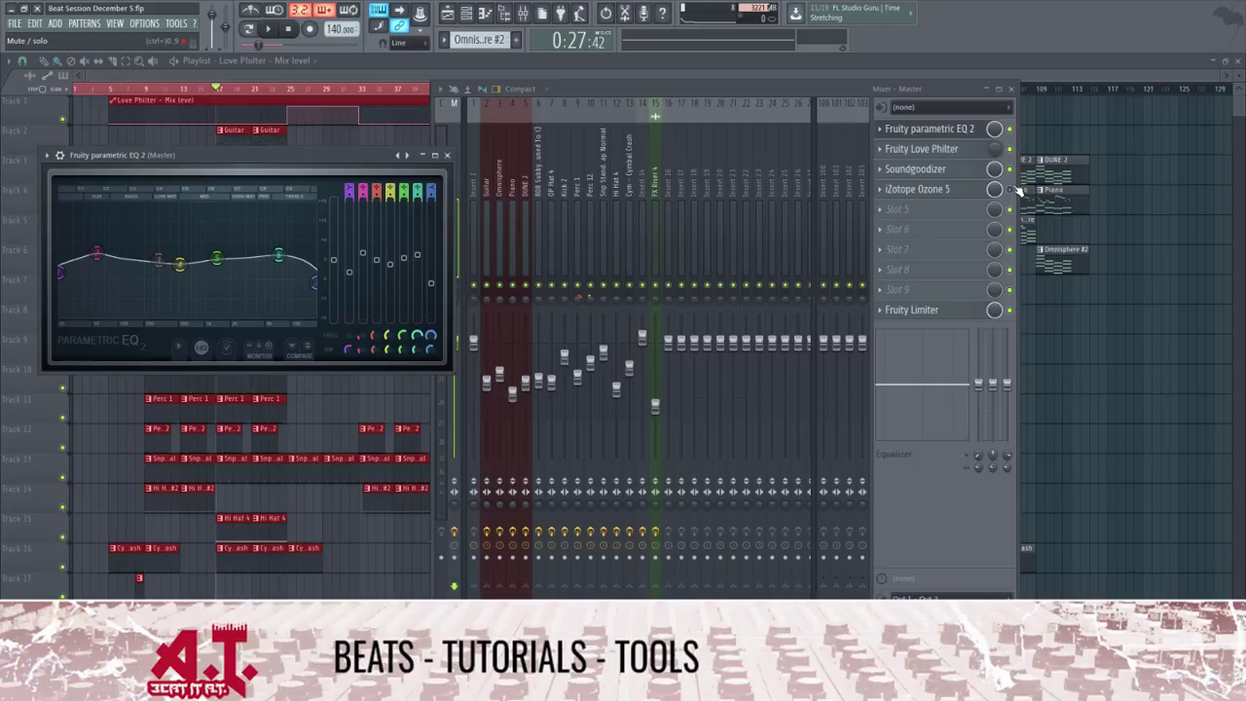
pyautogui.click(954, 171)
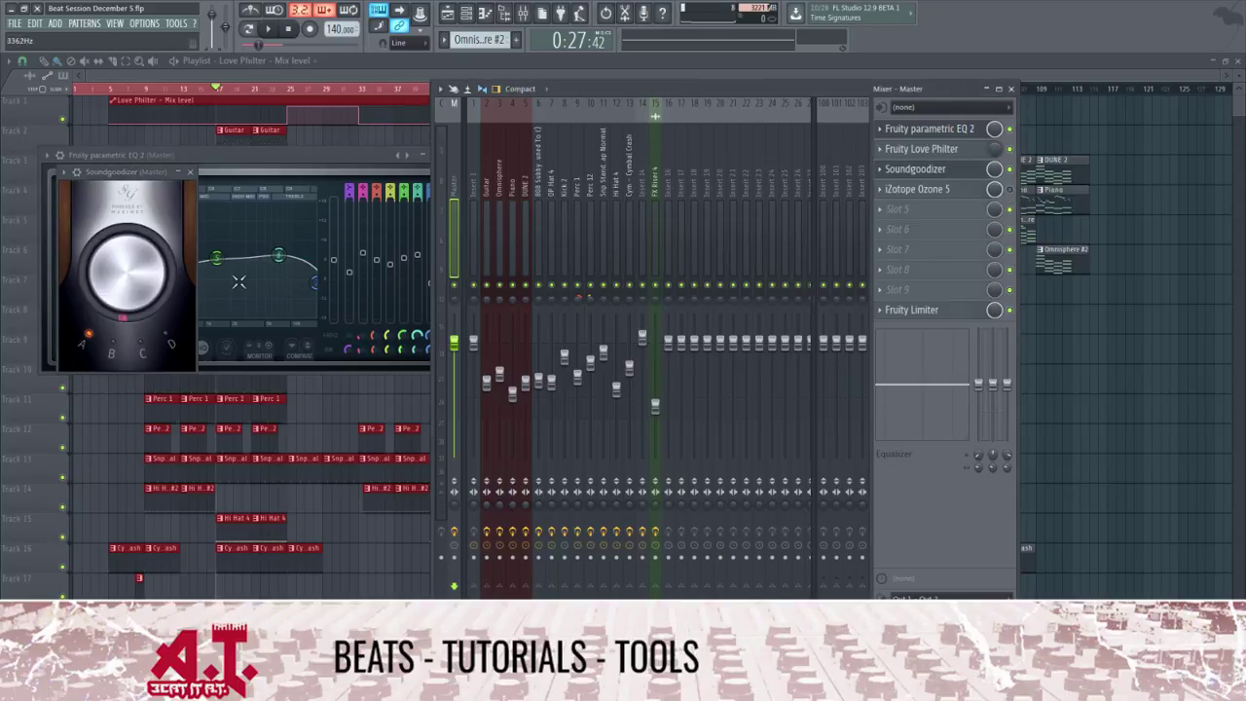
# Play the beat while toggling the Master's Parametric EQ 2 and Soundgoodizer to compare the sound, then stop
pyautogui.press('space')
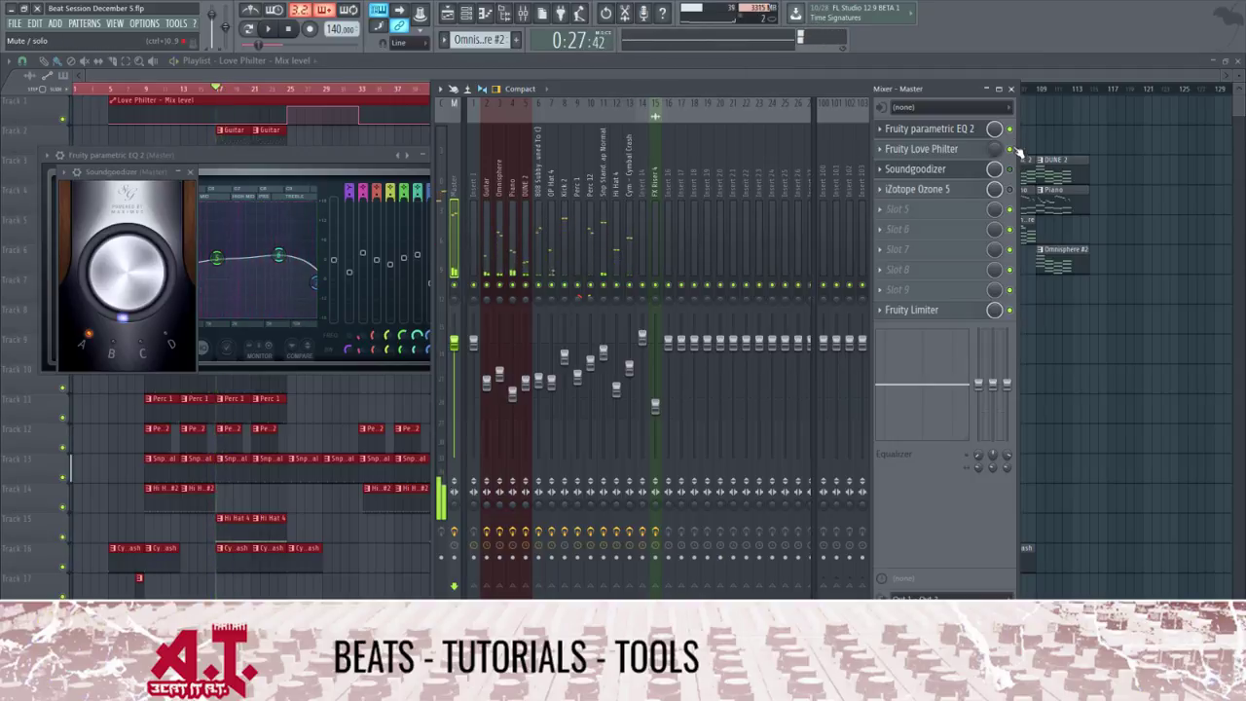
pyautogui.click(1011, 130)
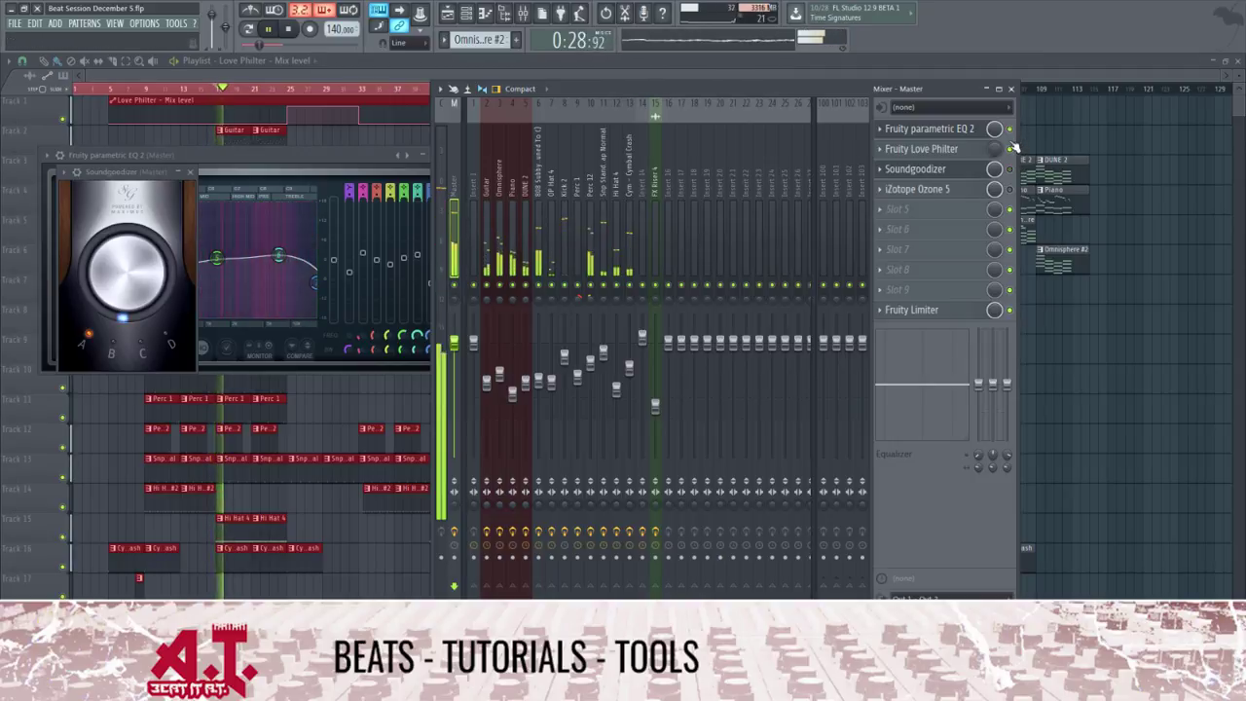
pyautogui.click(1011, 171)
pyautogui.press('space')
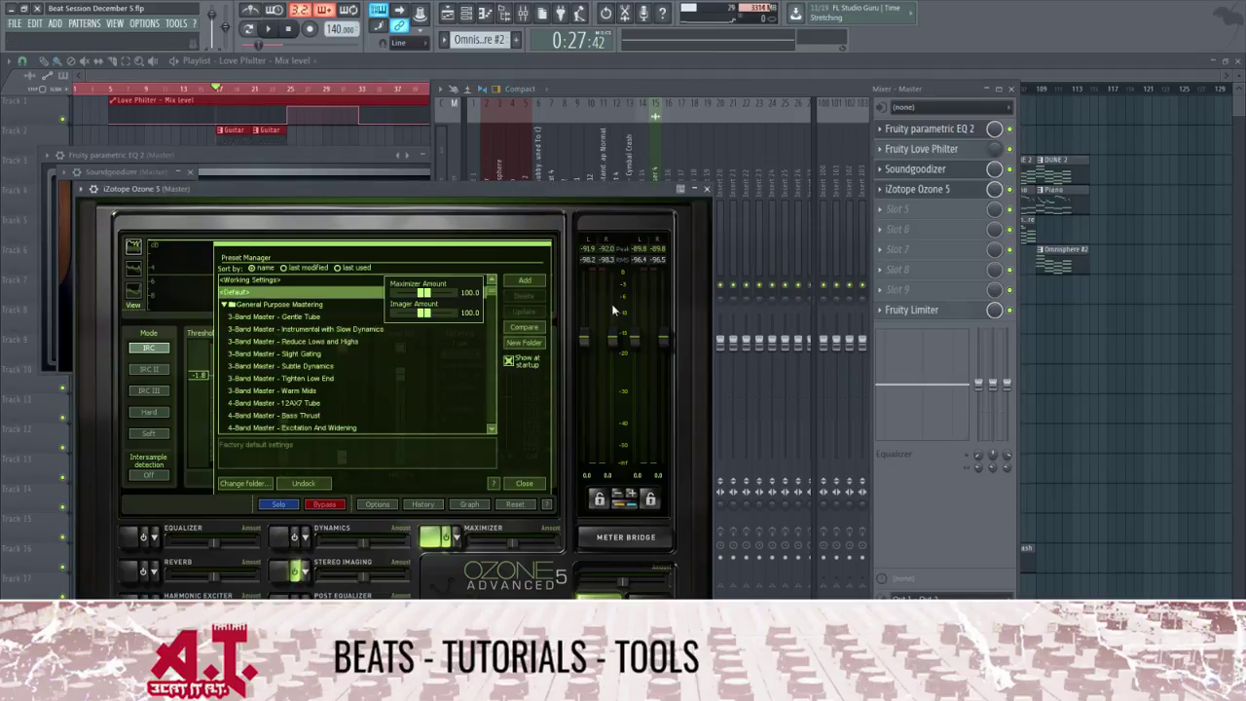
# Dismiss Ozone 5's Preset Manager and examine its Stereo Imaging band widths and Maximizer settings, then stop playback
pyautogui.click(526, 483)
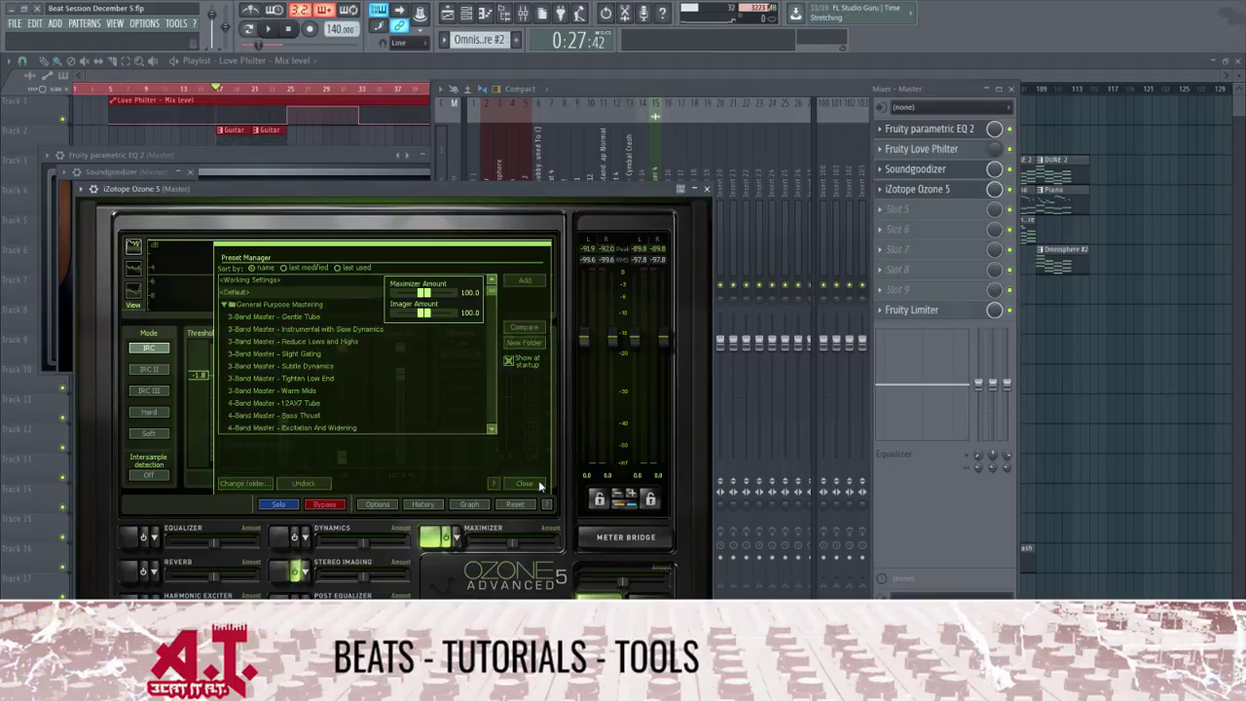
pyautogui.click(273, 572)
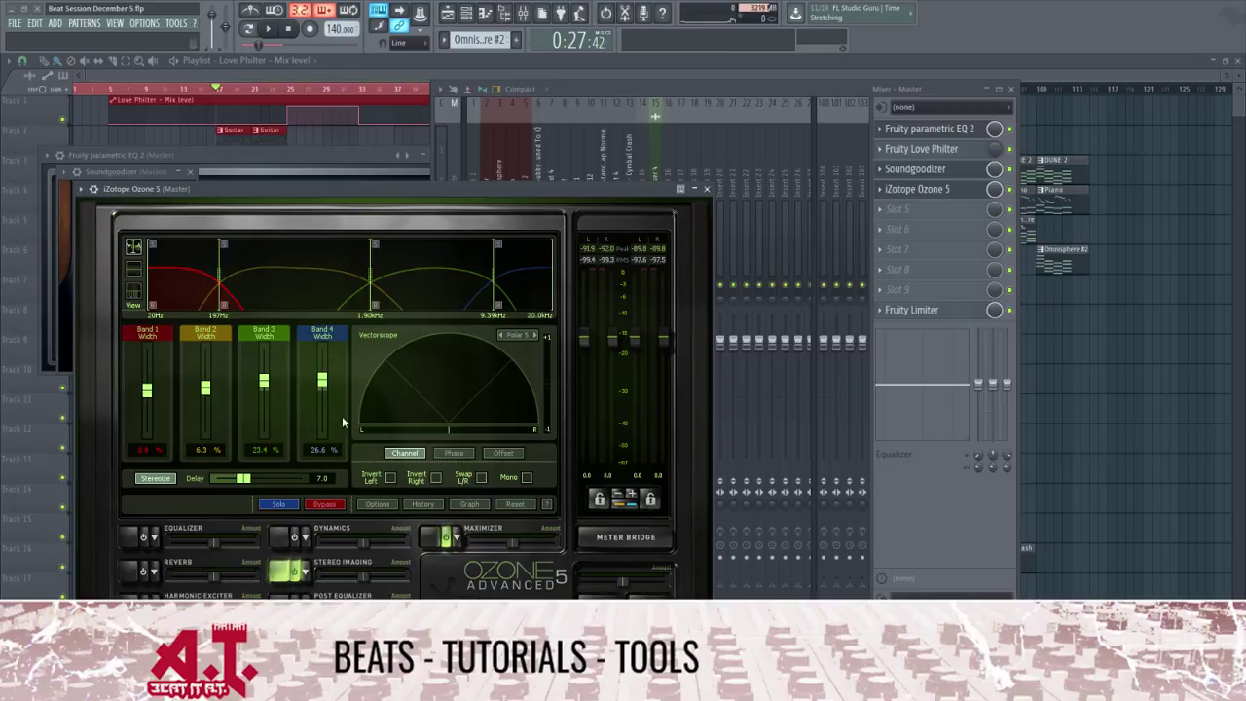
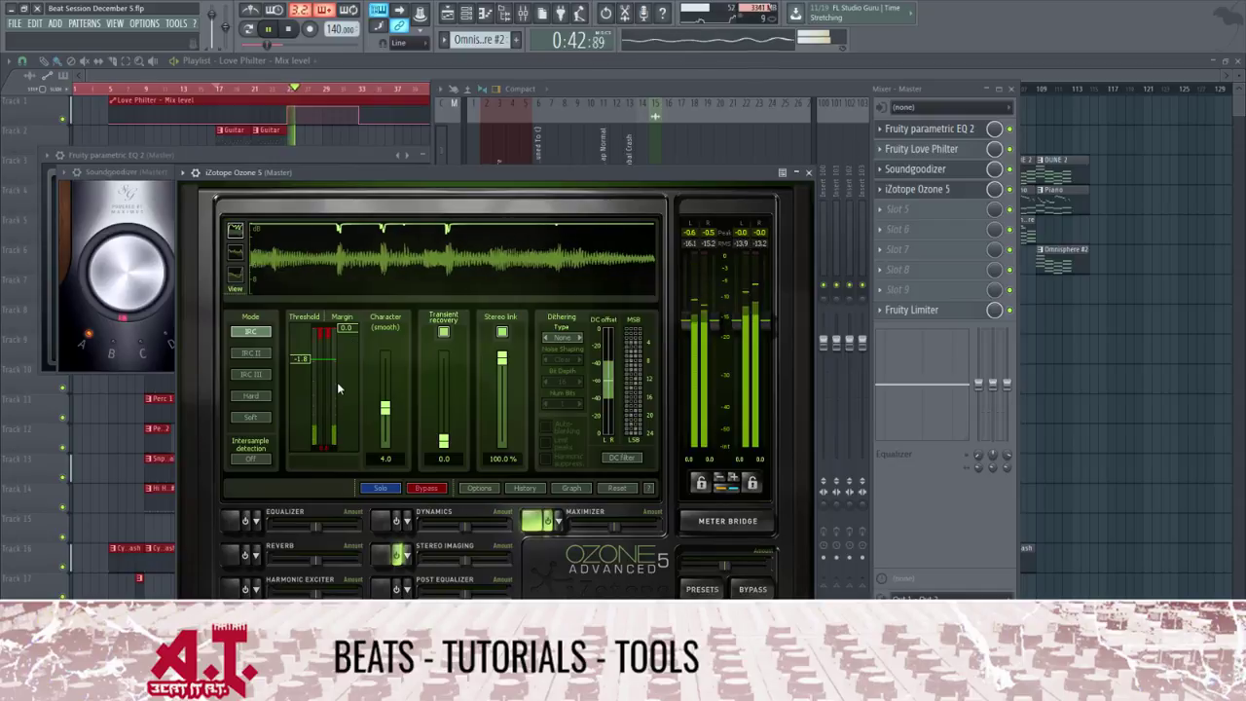
pyautogui.press('space')
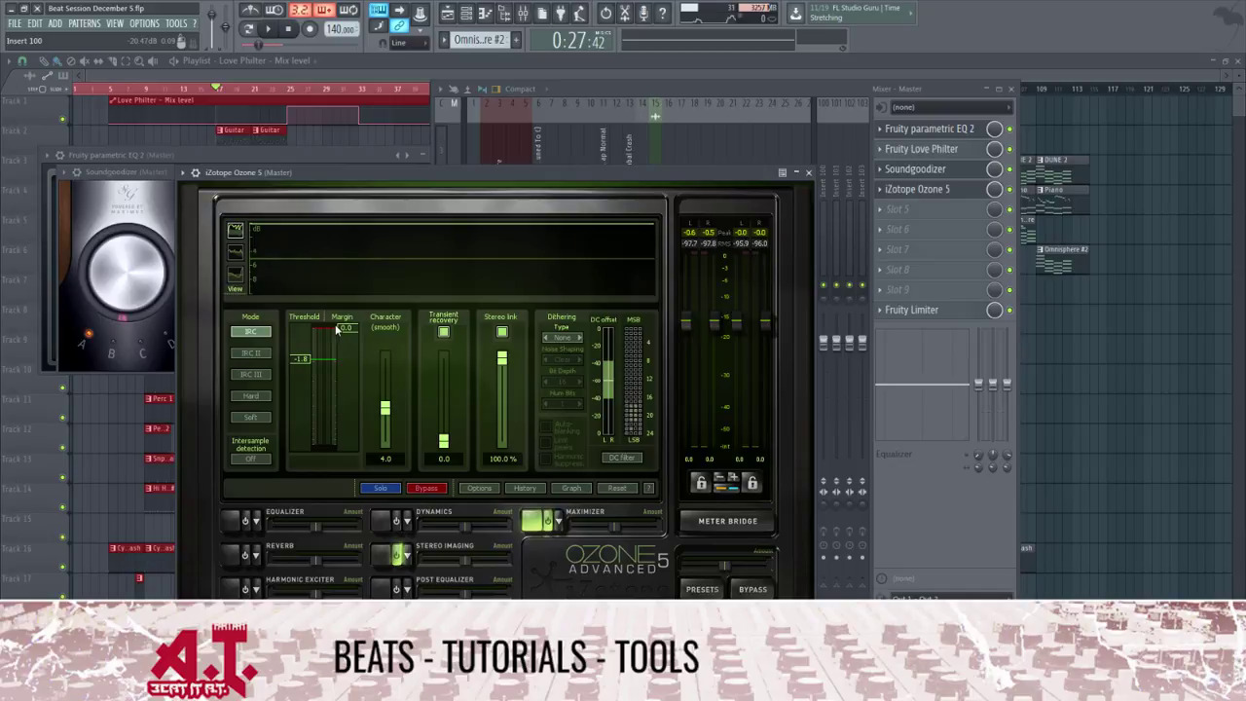
# Open the Master's Fruity Limiter and monitor its level display during playback while bypassing iZotope Ozone 5, then stop
pyautogui.click(912, 310)
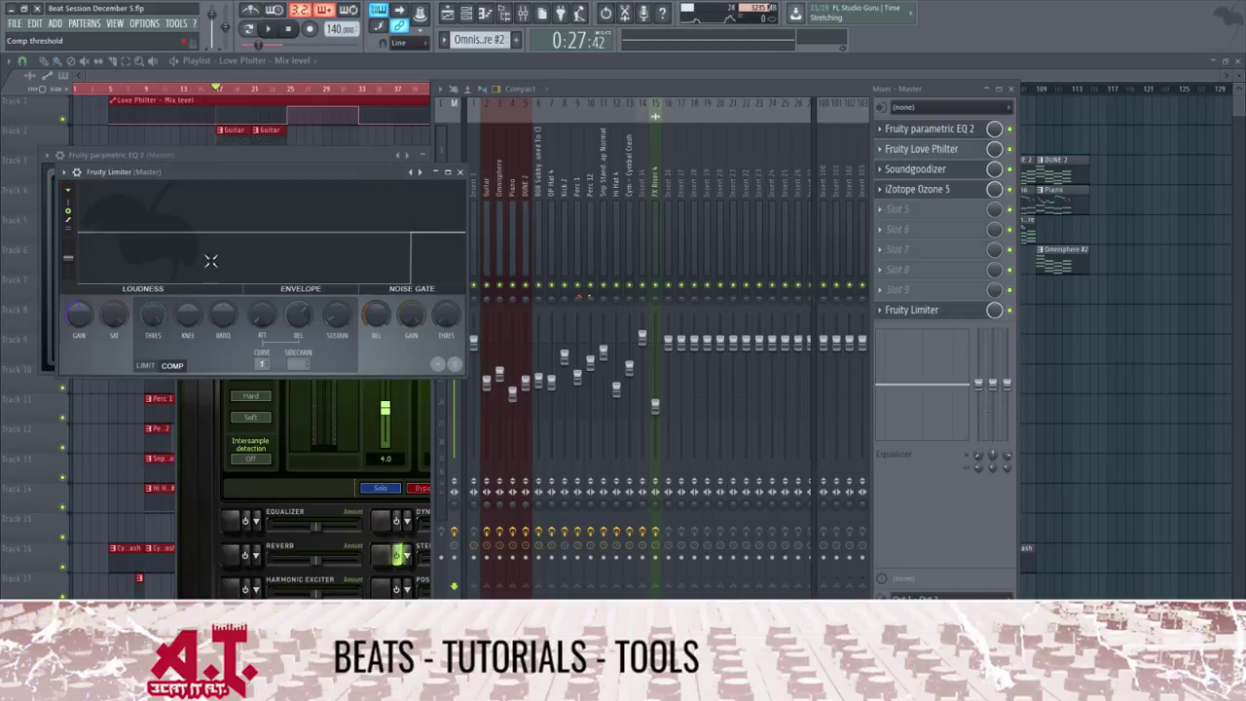
pyautogui.press('space')
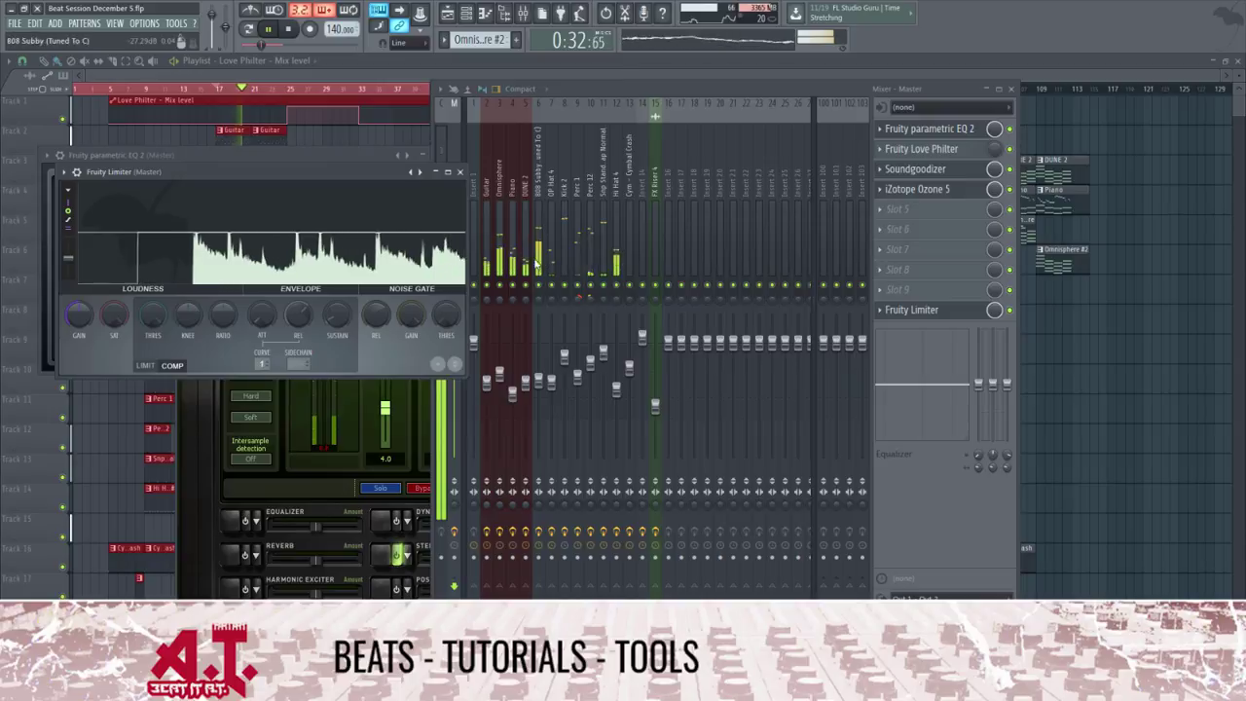
pyautogui.click(1010, 190)
pyautogui.click(255, 170)
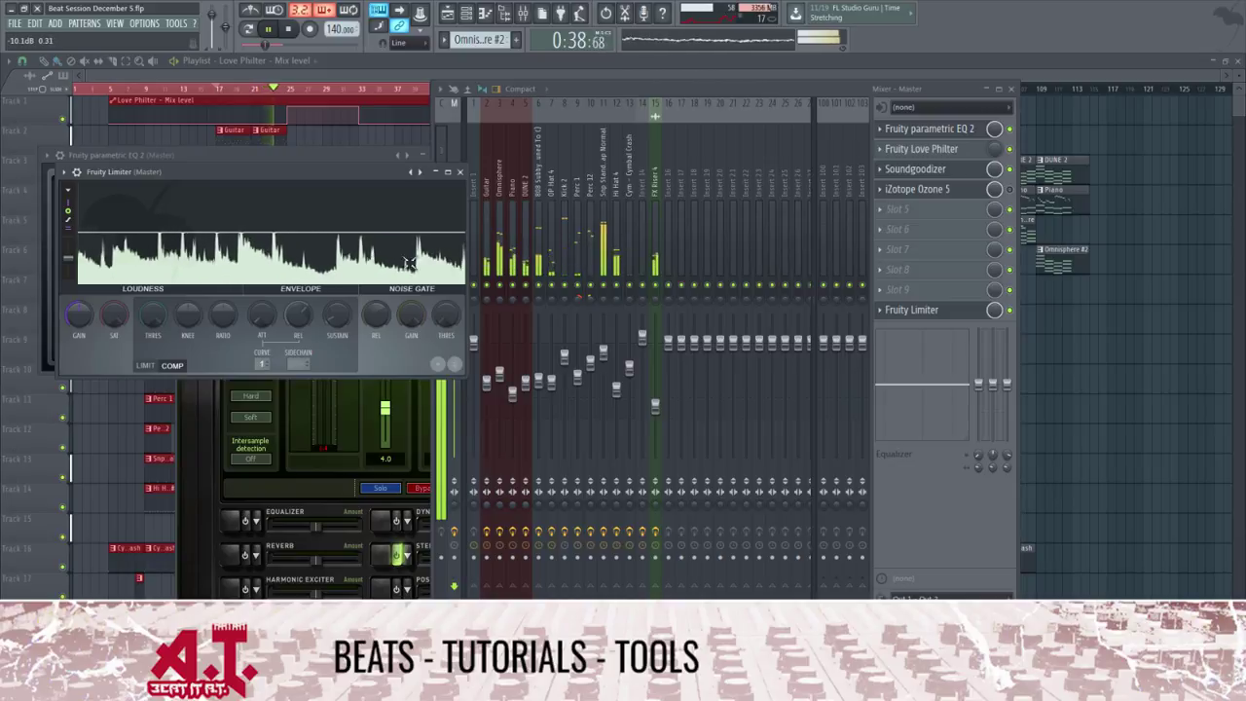
pyautogui.press('space')
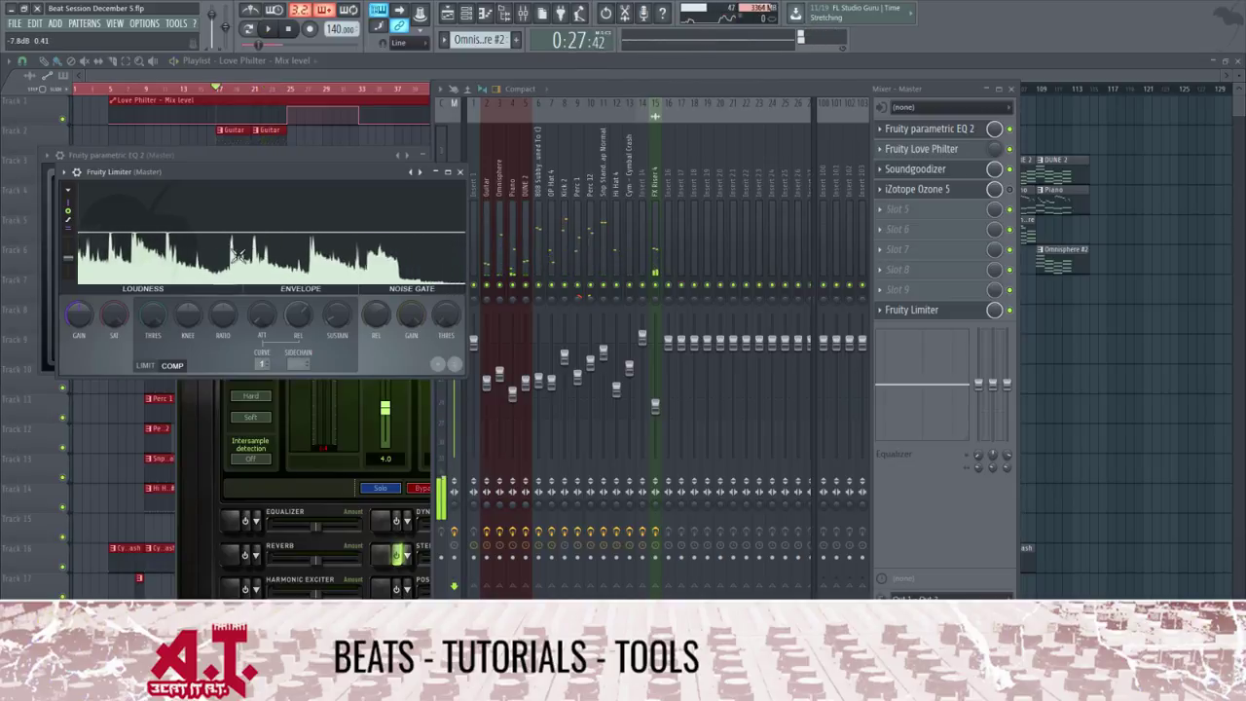
# Inspect the peaks on the paused limiter display, then replay the beat and bypass Ozone 5 to compare levels
pyautogui.click(168, 259)
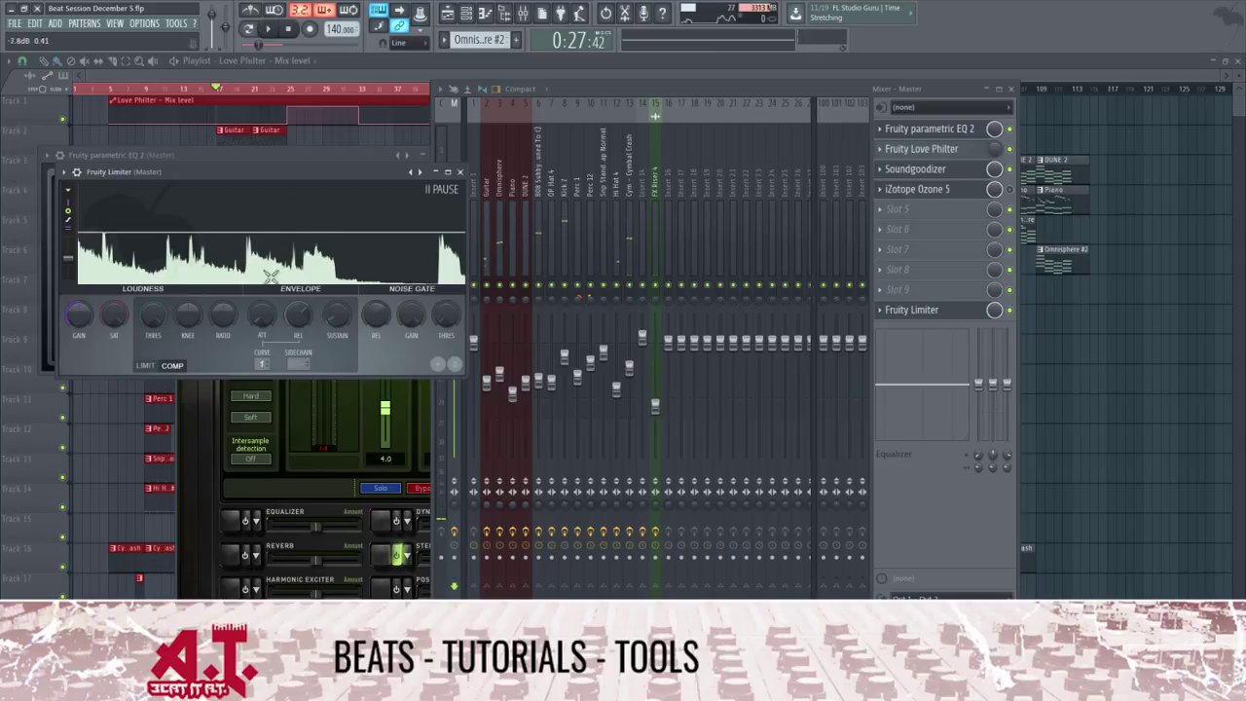
pyautogui.click(615, 304)
pyautogui.click(292, 257)
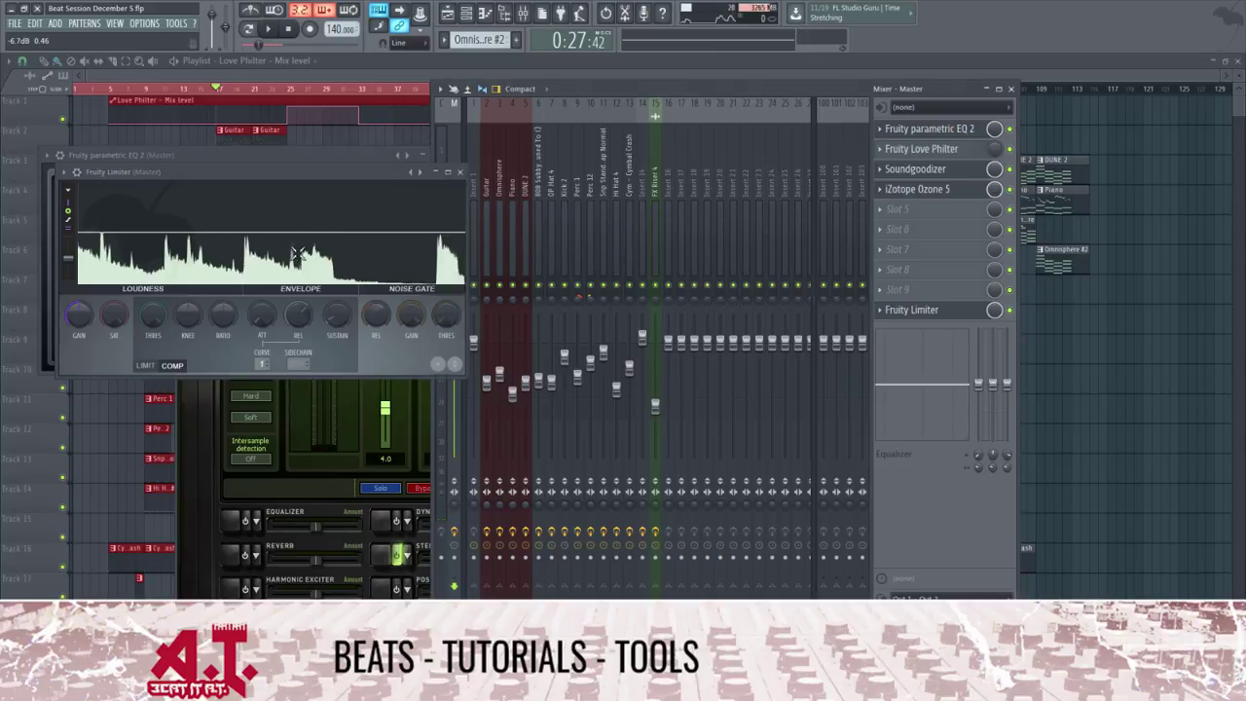
pyautogui.press('space')
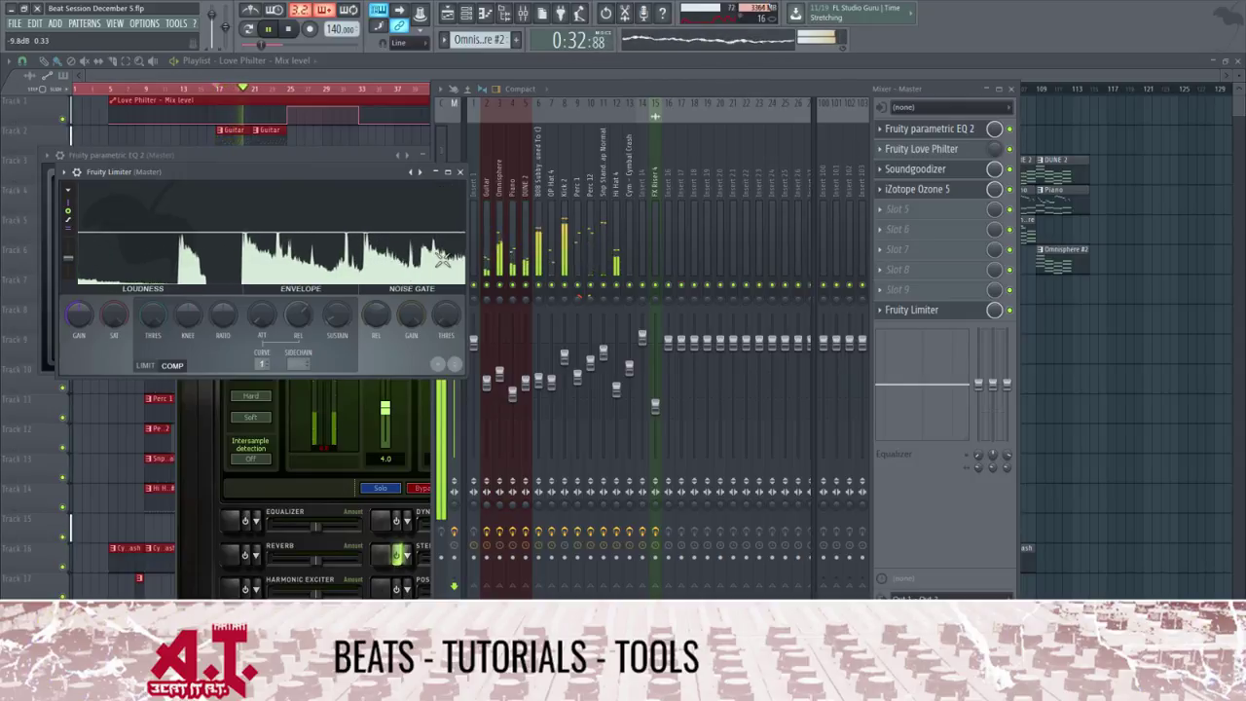
pyautogui.click(1010, 190)
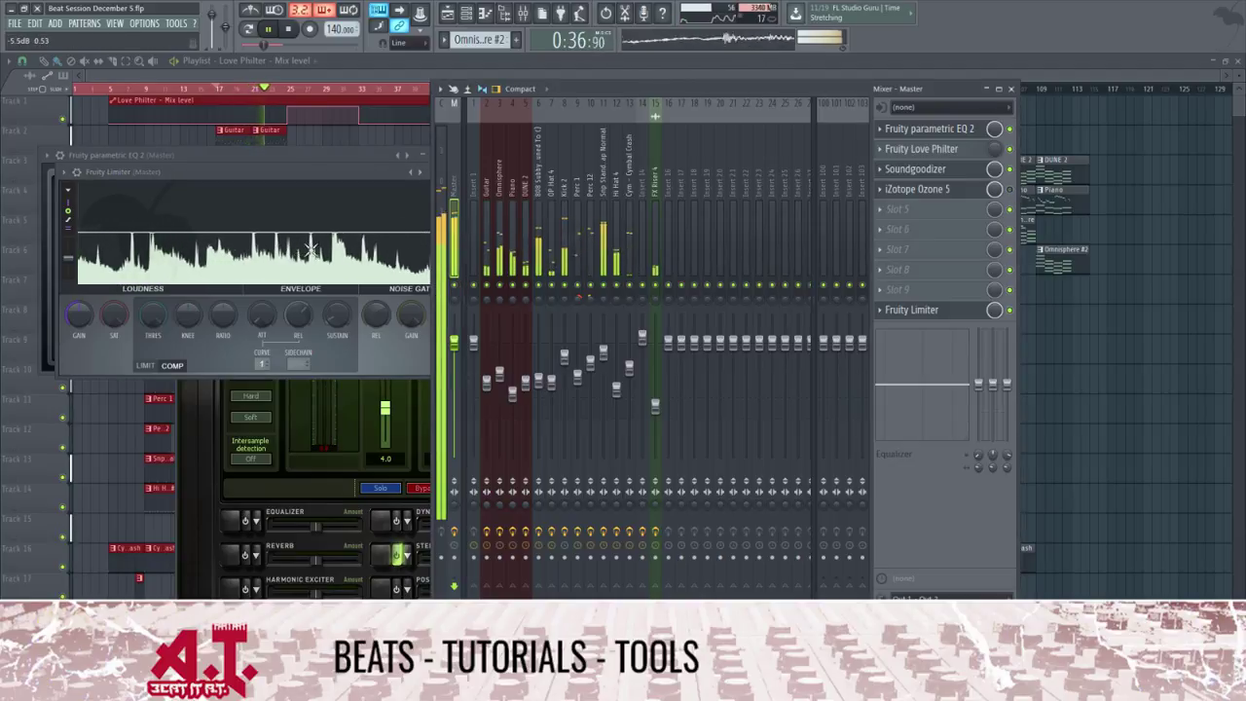
pyautogui.click(399, 255)
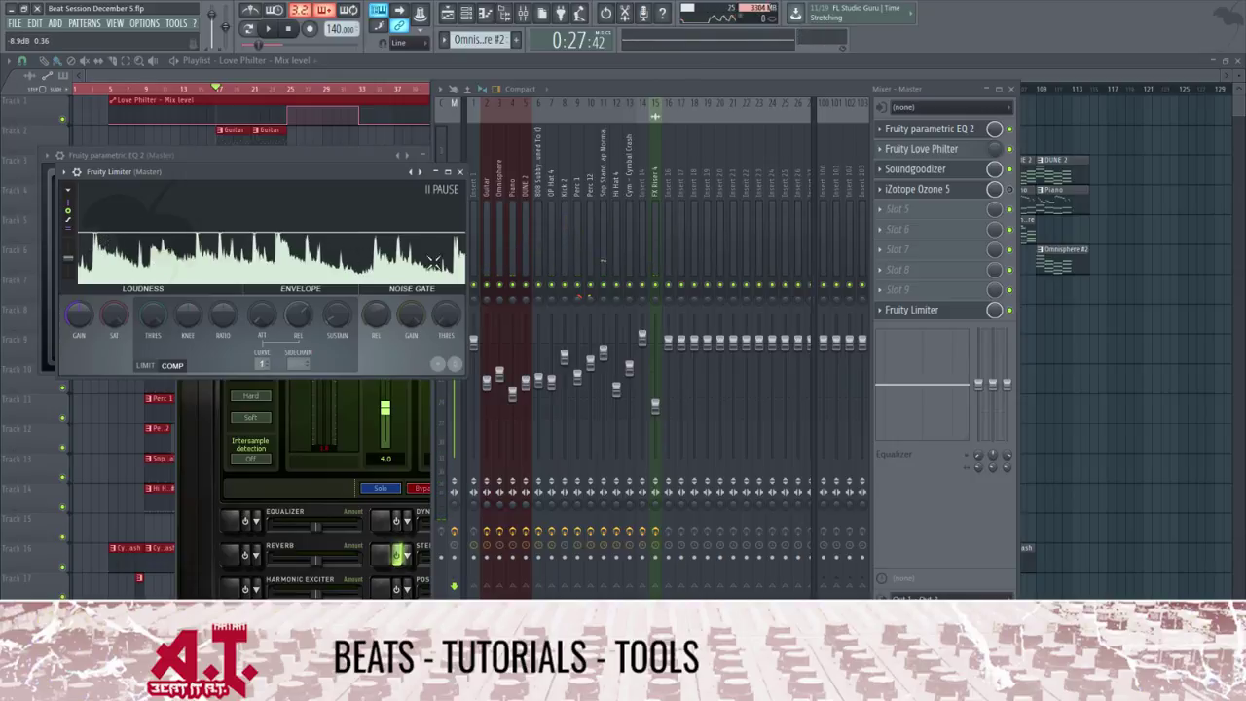
# Re-enable Ozone 5 on the Master, then close and reopen Fruity Limiter to review its settings
pyautogui.click(1011, 189)
pyautogui.click(381, 177)
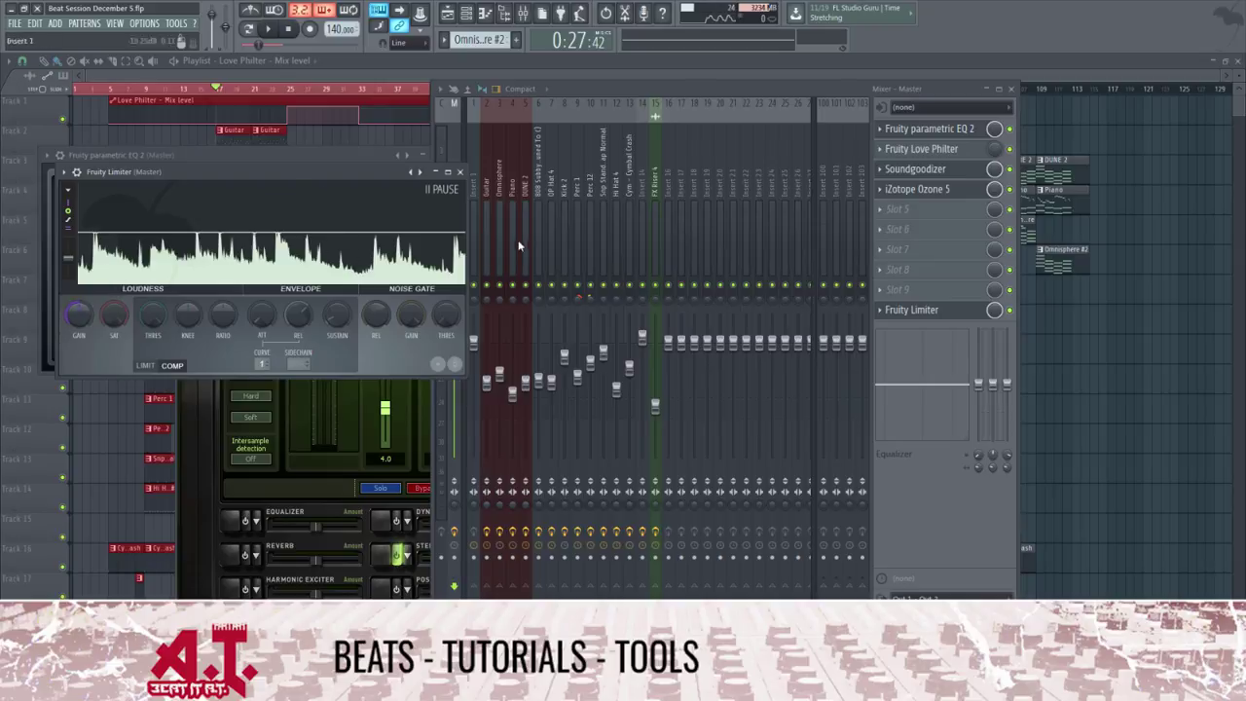
pyautogui.click(929, 311)
pyautogui.click(939, 314)
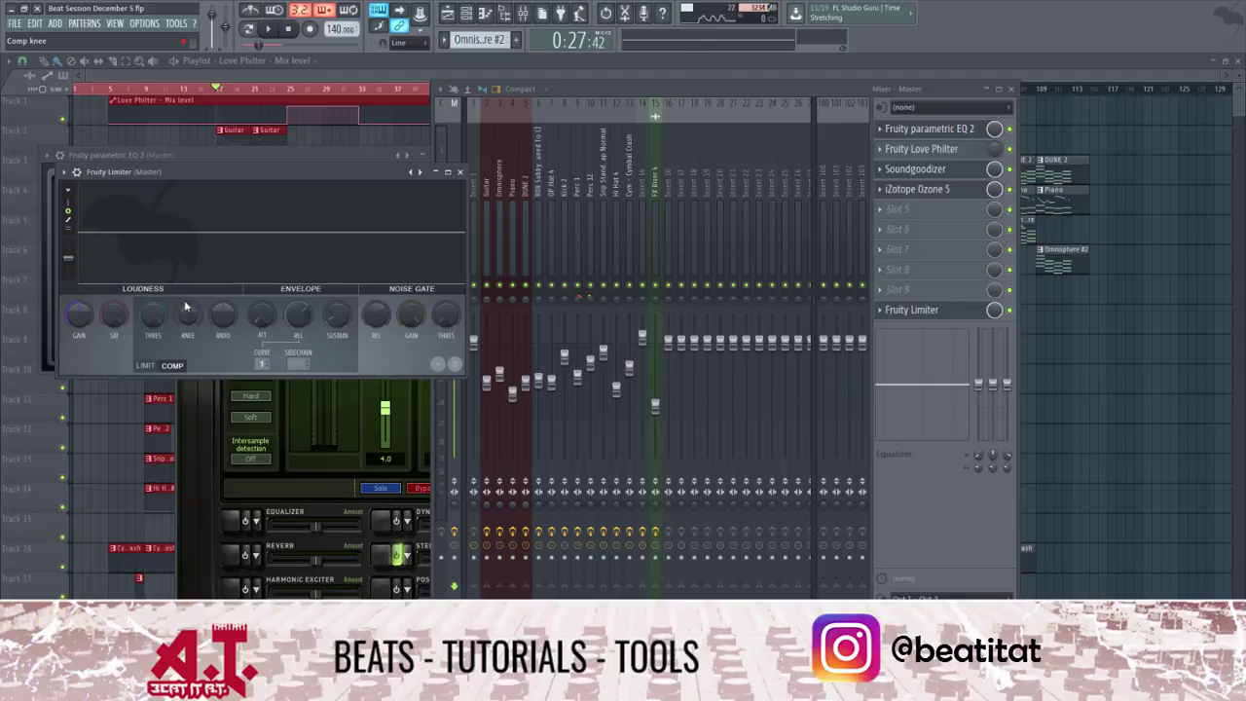
# Close the Master track's open plugin windows and the mixer to leave the full playlist arrangement in view
pyautogui.click(942, 191)
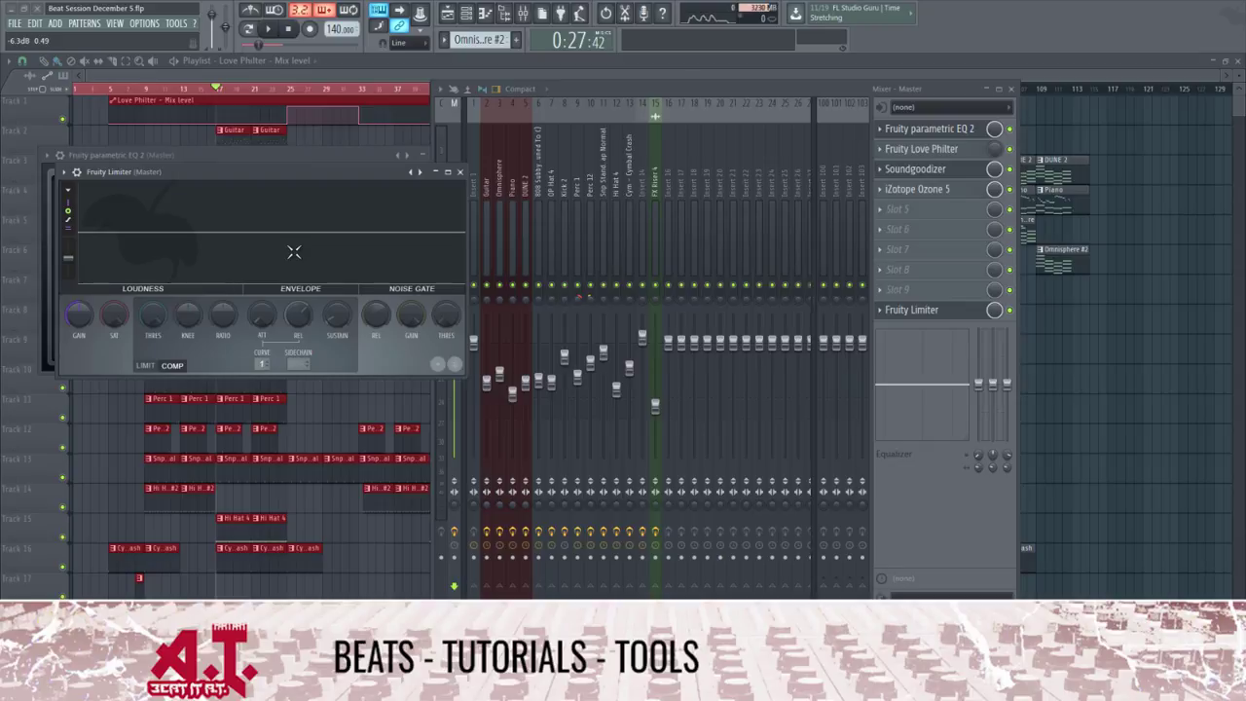
pyautogui.click(448, 166)
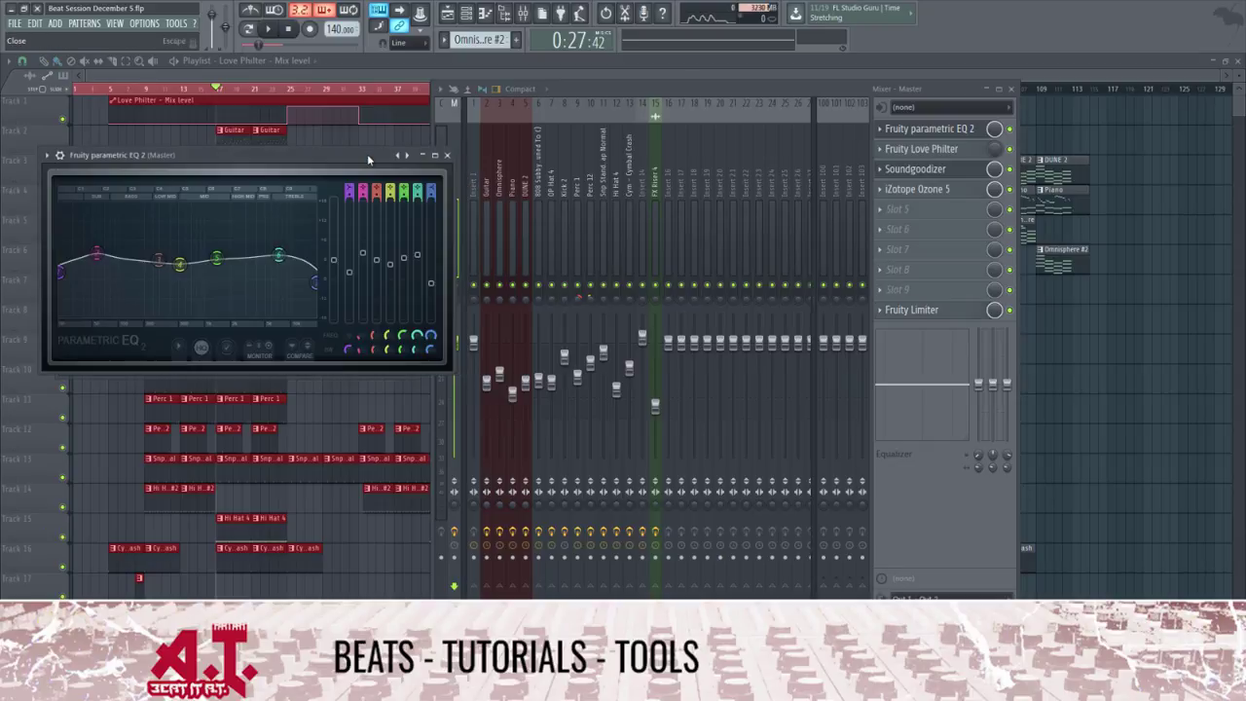
pyautogui.click(449, 156)
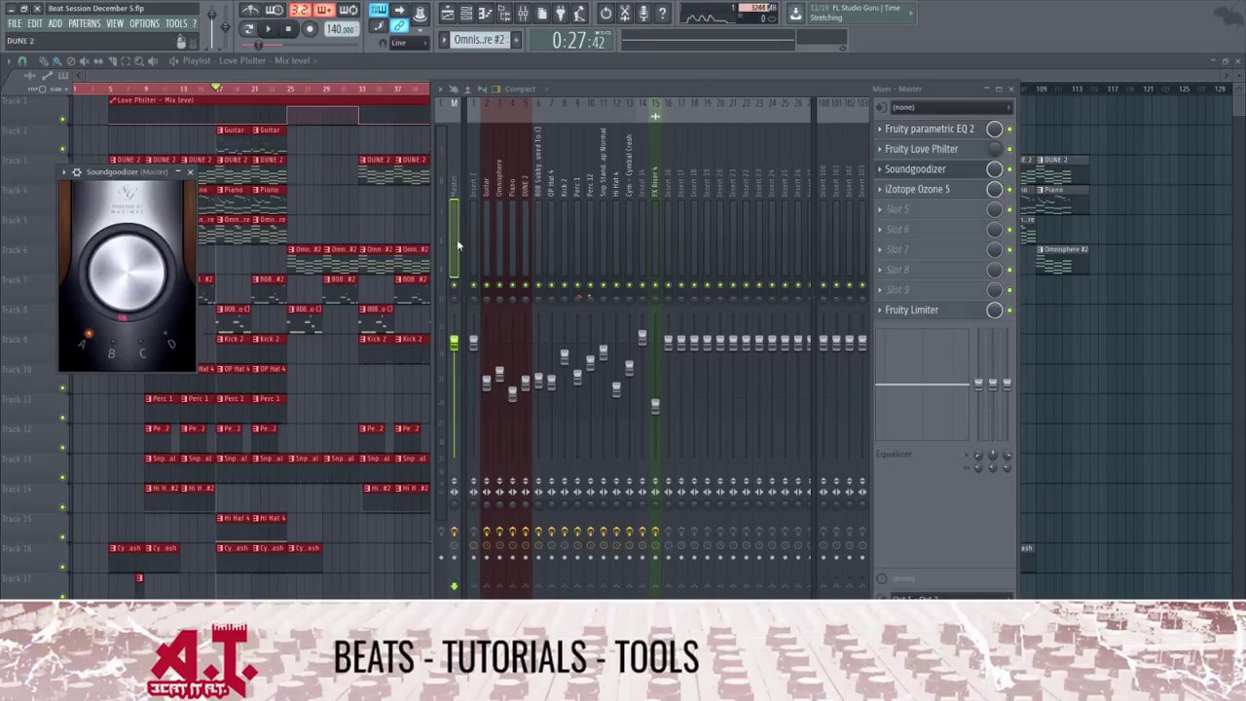
pyautogui.click(191, 174)
pyautogui.press('F9')
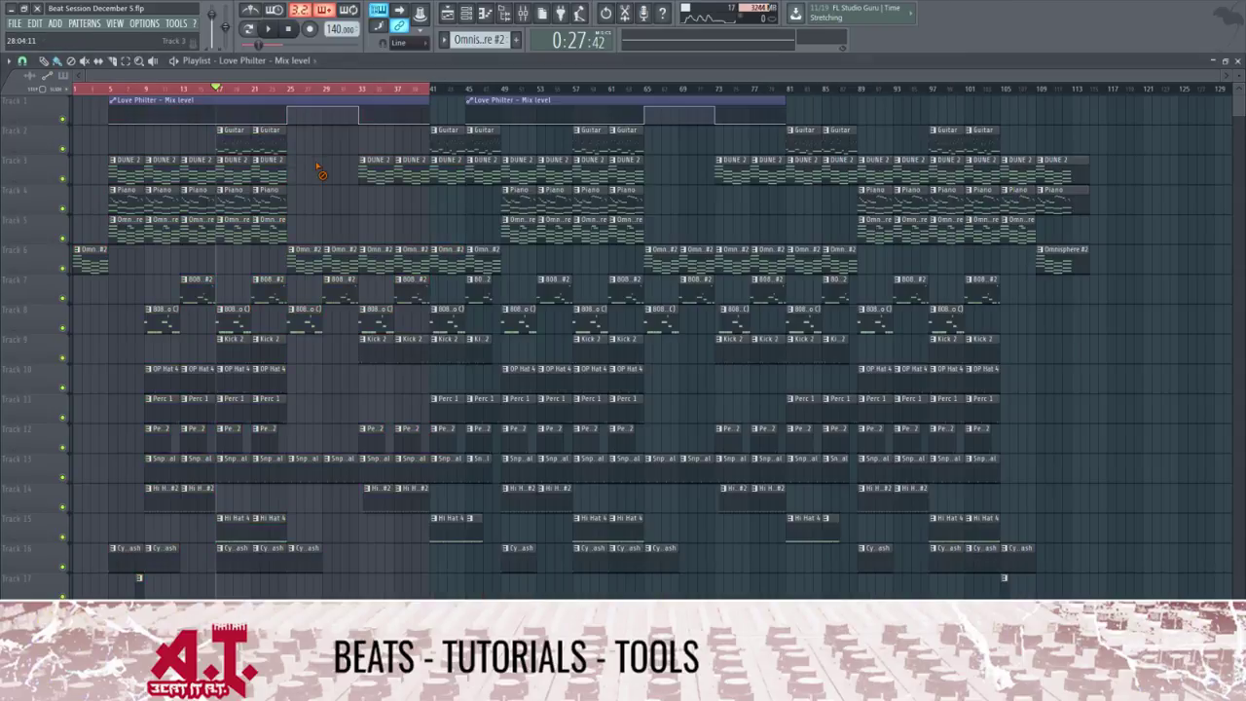